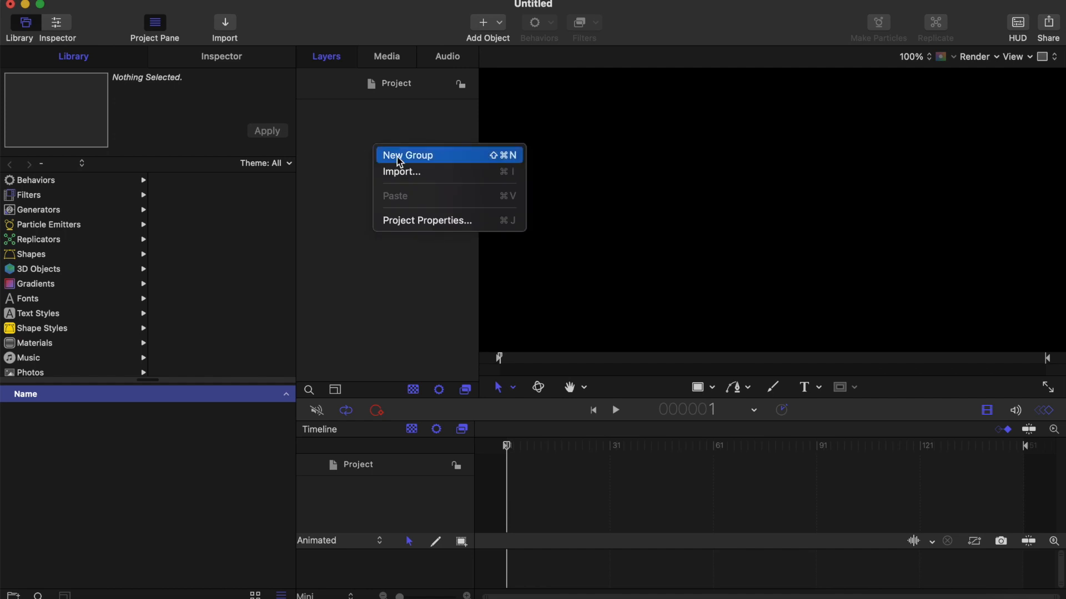
- Create four new empty groups in the project
left_click(394, 161)
right_click(361, 175)
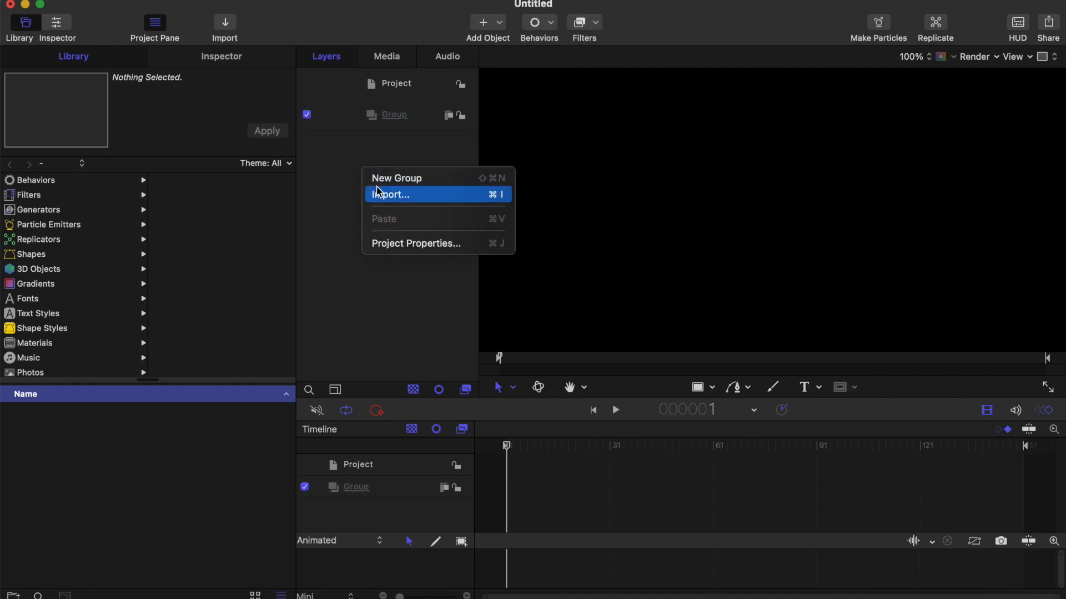
left_click(380, 179)
right_click(349, 192)
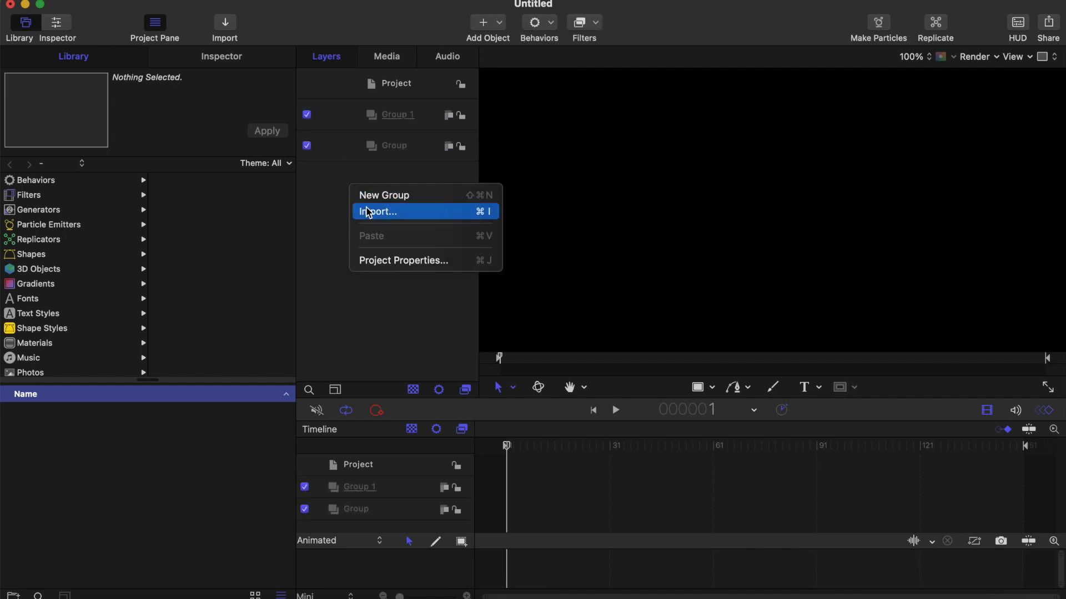
left_click(371, 196)
right_click(366, 227)
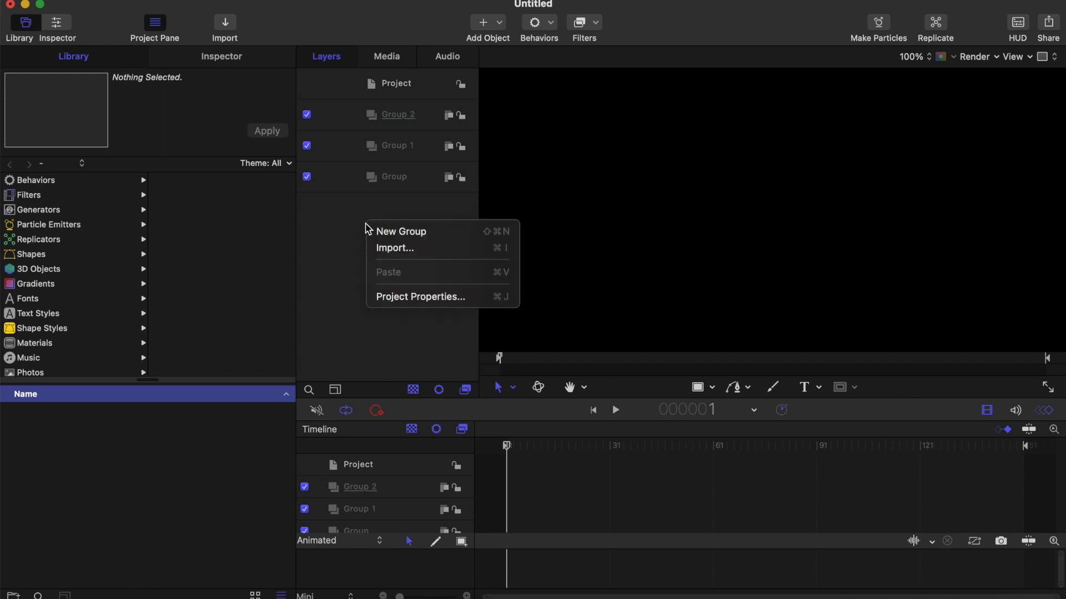
left_click(378, 235)
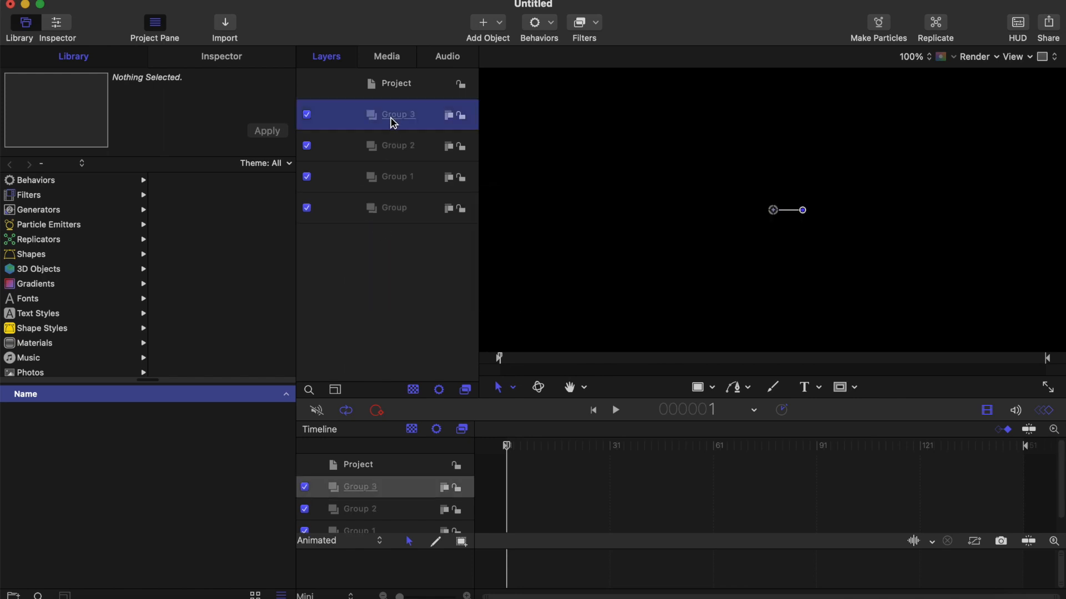
- Rename the topmost group, Group 3, as Drop Zone 1
double_click(392, 118)
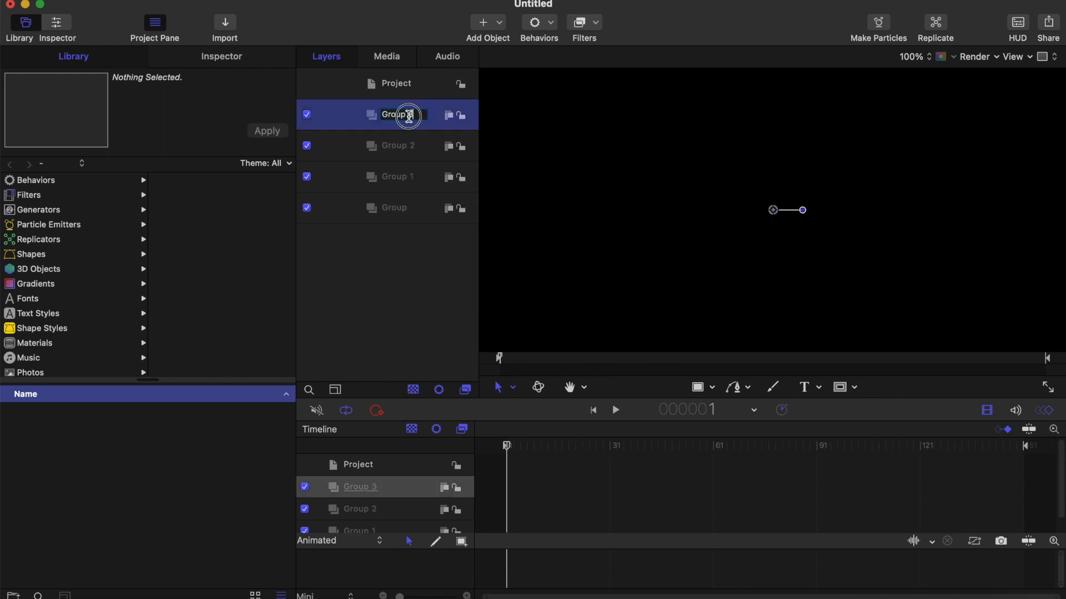
key("BackSpace")
type("Drop Zone 1")
key("Return")
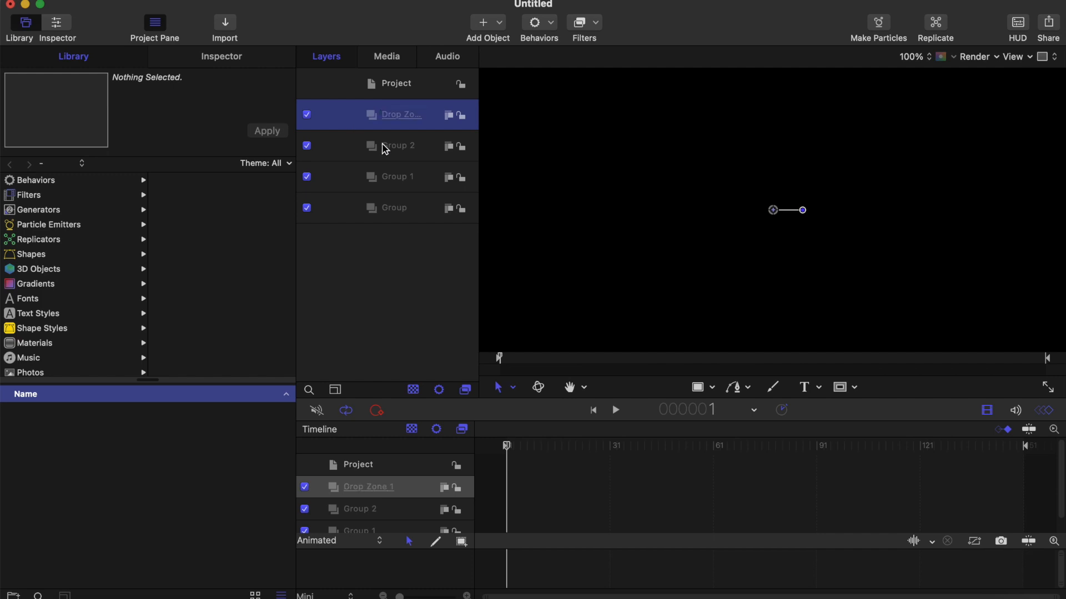
- Rename the second group, Group 2, as Drop Zone 2
left_click(385, 147)
right_click(389, 147)
double_click(389, 147)
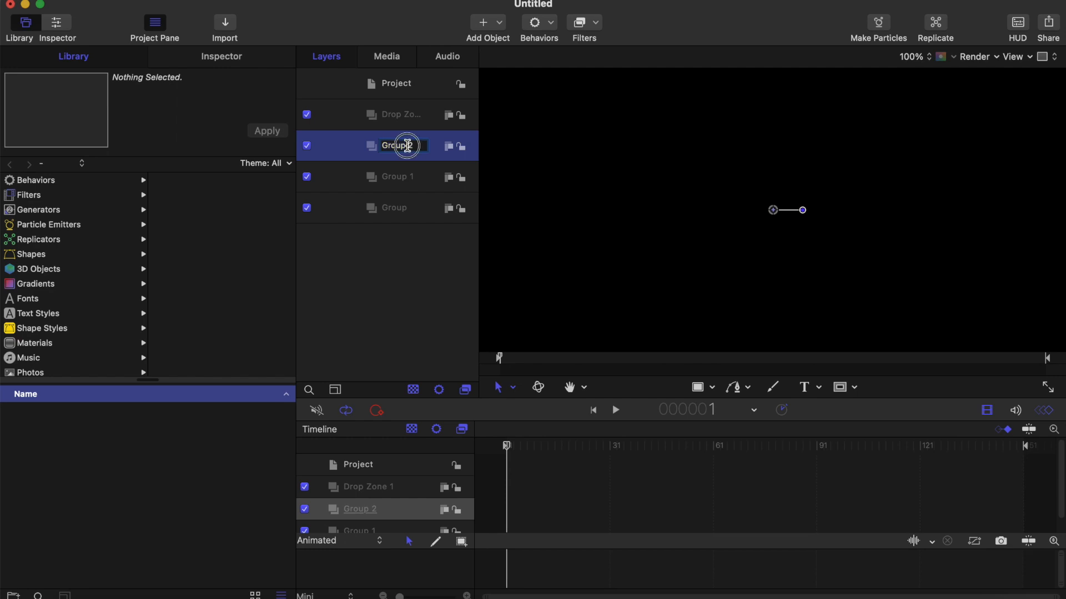
key("BackSpace")
type("Drop ")
type("Zone")
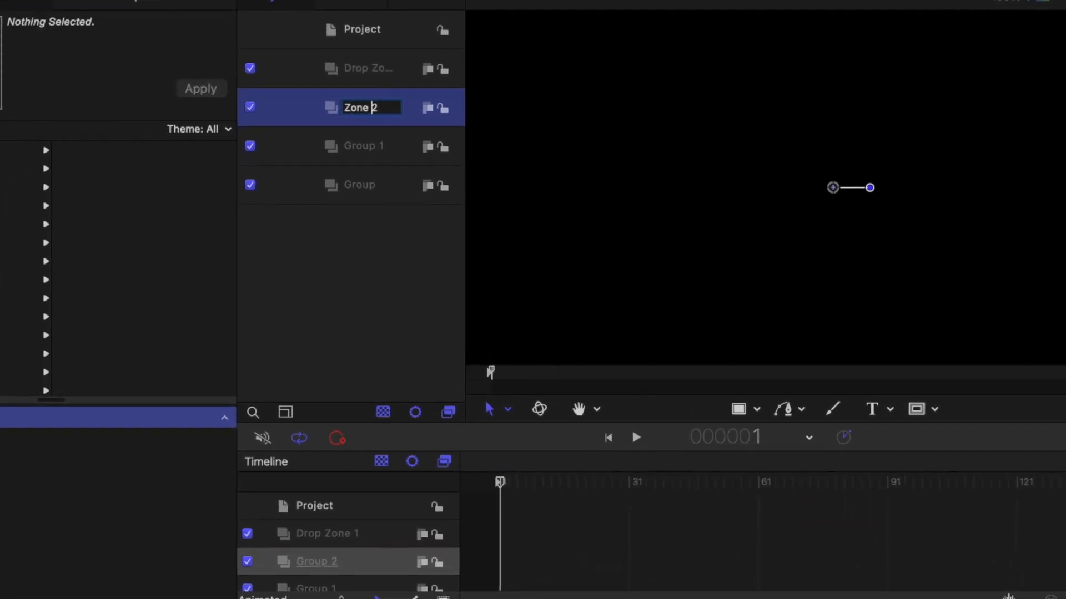
key("Return")
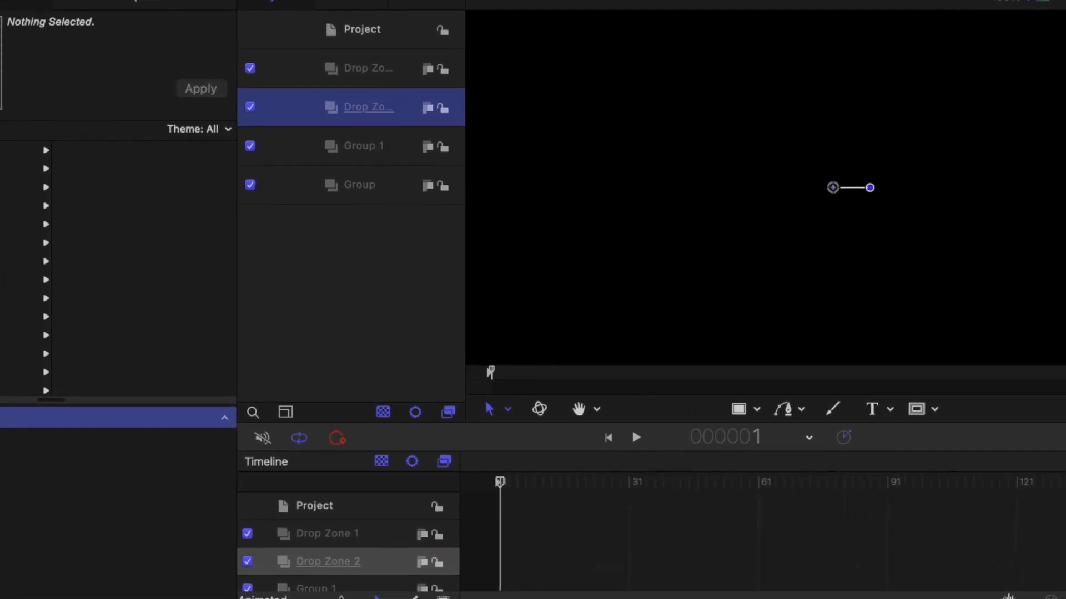
- Rename the third group, Group 1, as Drop Zone 3
double_click(364, 150)
left_click_drag(384, 148, 329, 148)
key("BackSpace")
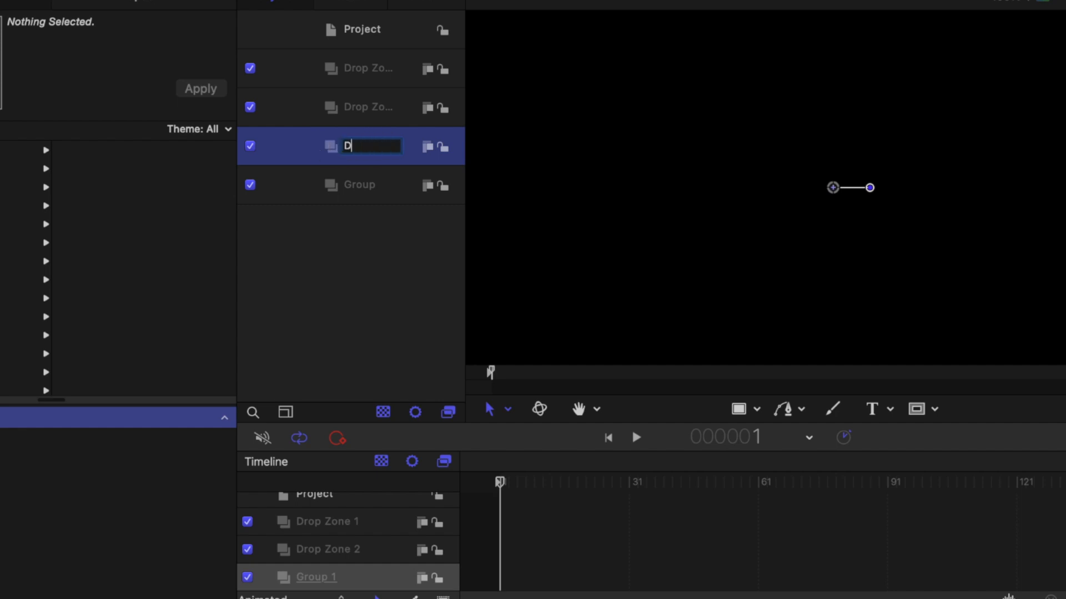
type("Drop ")
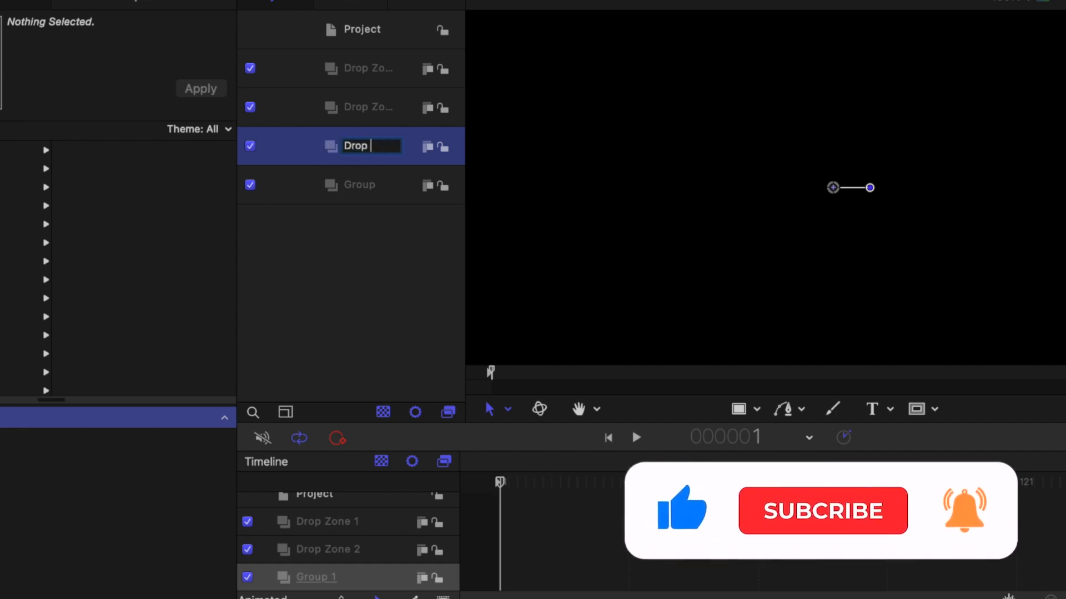
type("Zone ")
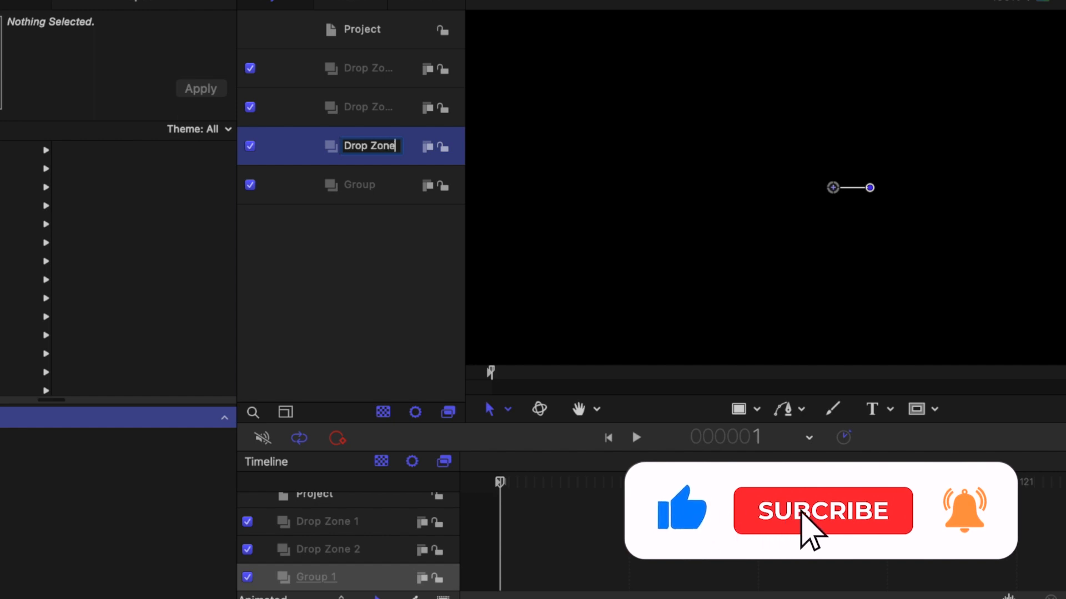
type("3")
key("Return")
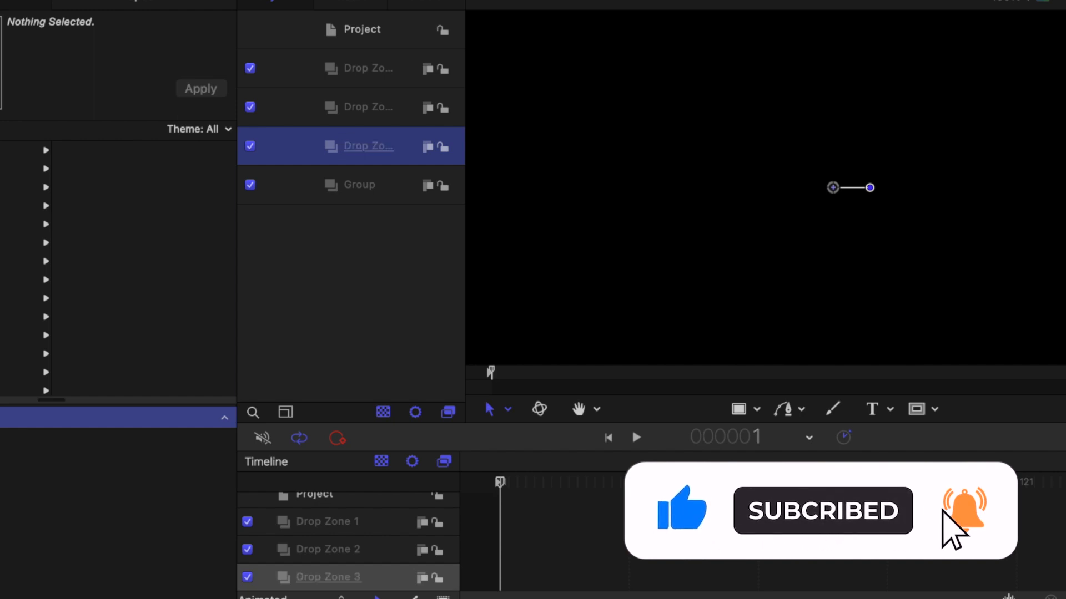
- Rename the last group in the layer list as Additional
double_click(356, 185)
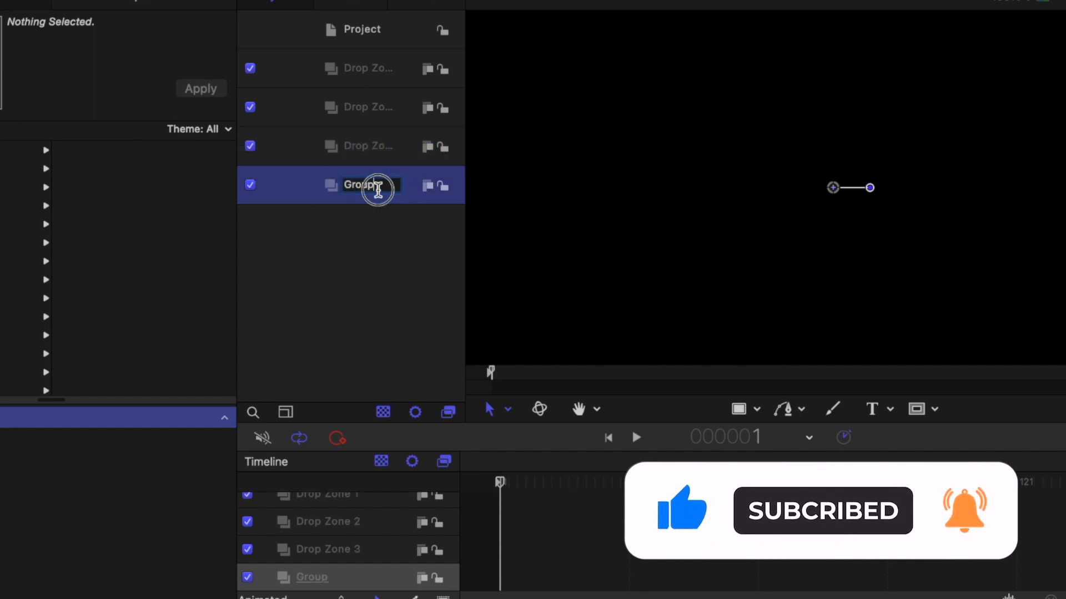
type("Additional")
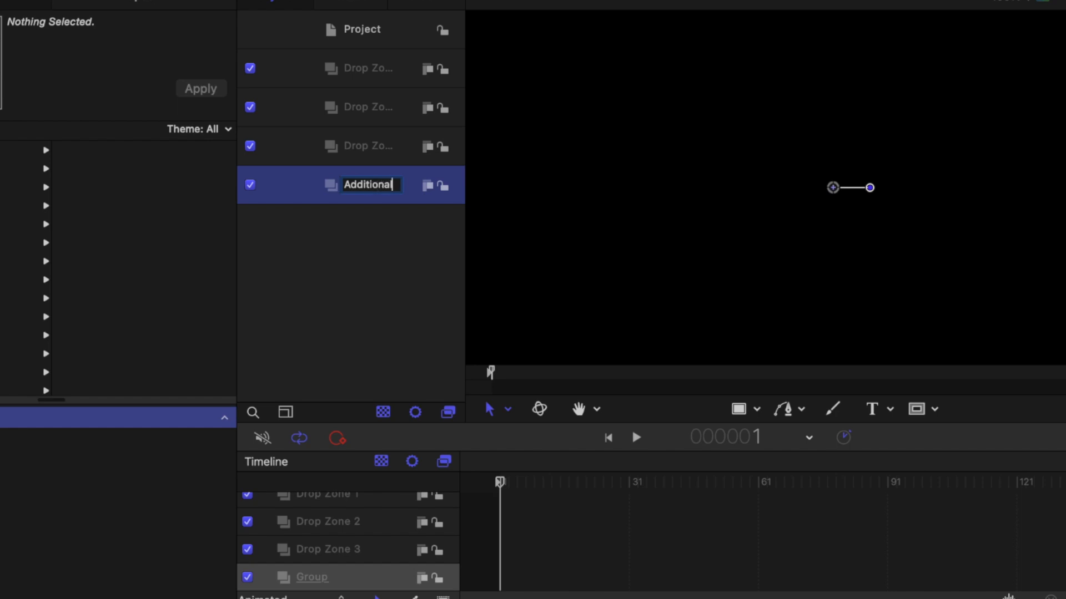
key("Return")
left_click(368, 69)
left_click(368, 184, "super")
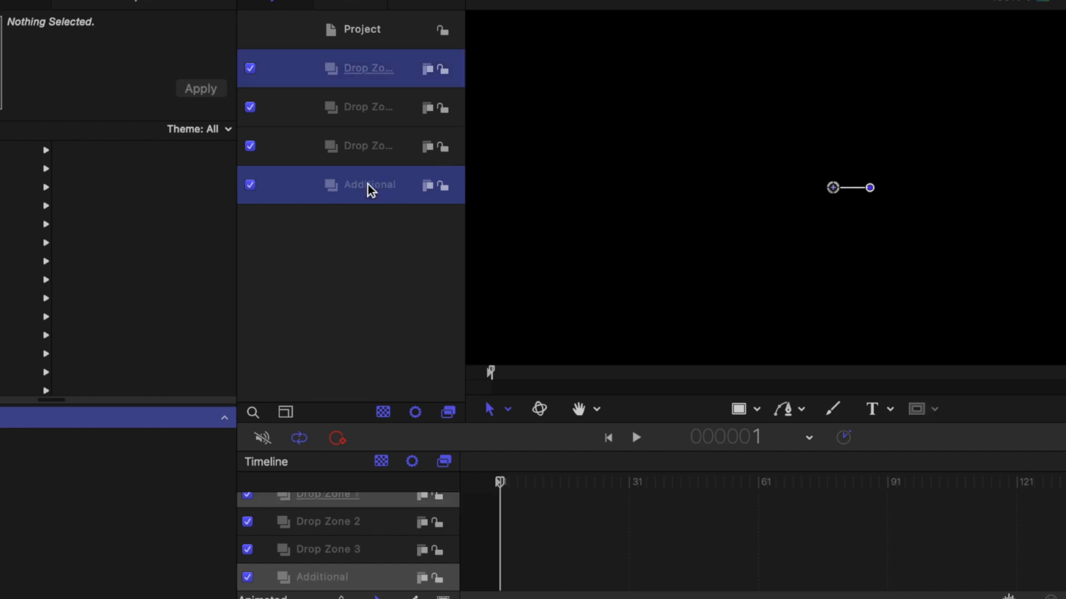
left_click(368, 158, "super")
left_click(369, 117, "super")
right_click(346, 277)
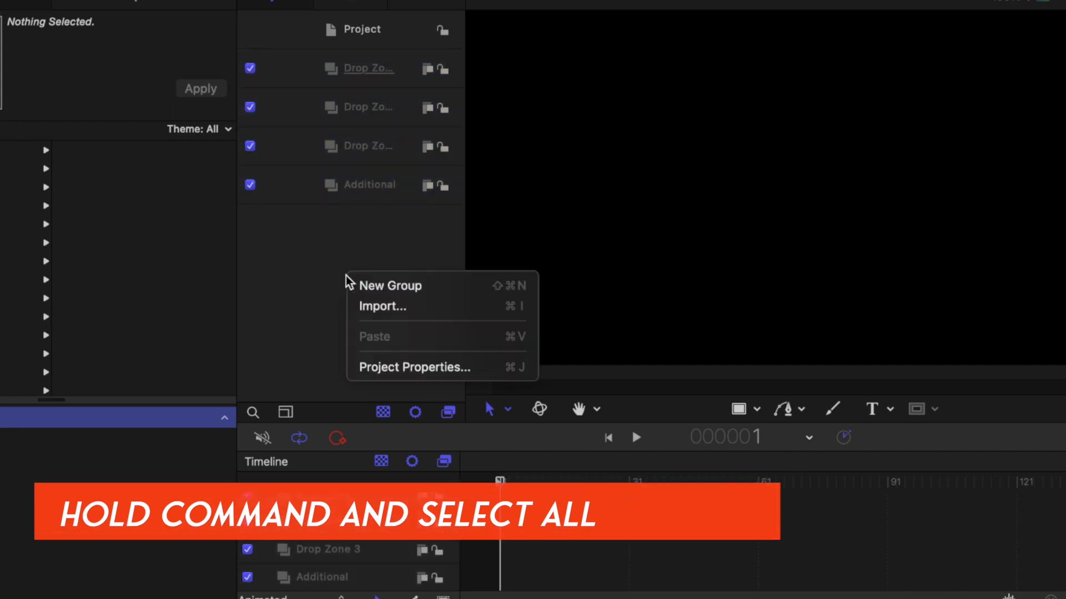
left_click(354, 69)
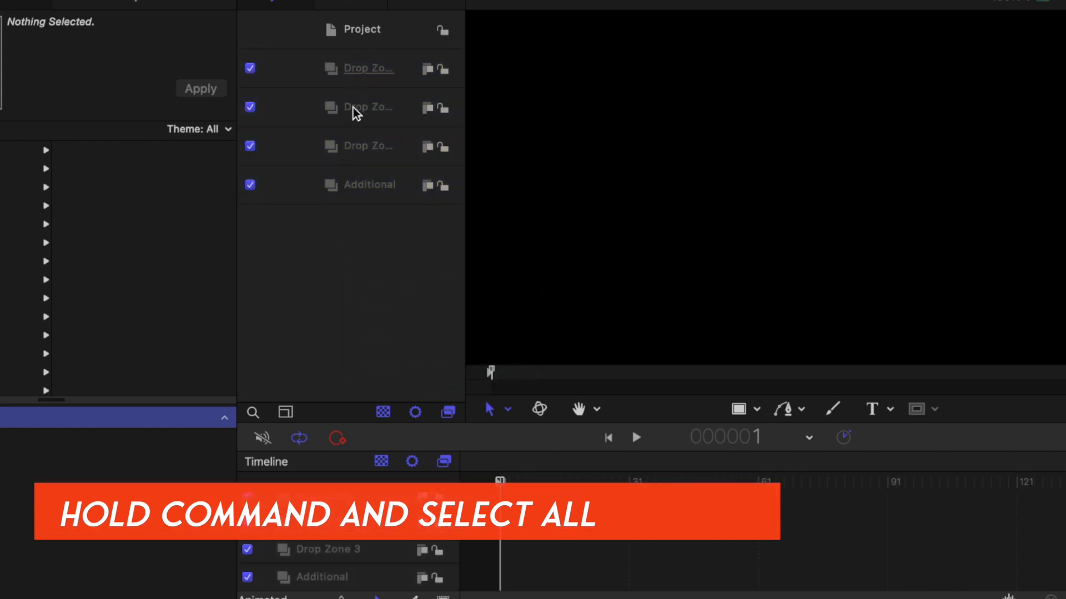
- Group the three Drop Zone groups and the Additional group together under one parent group
left_click(364, 63)
left_click(364, 99, "super")
left_click(359, 146, "super")
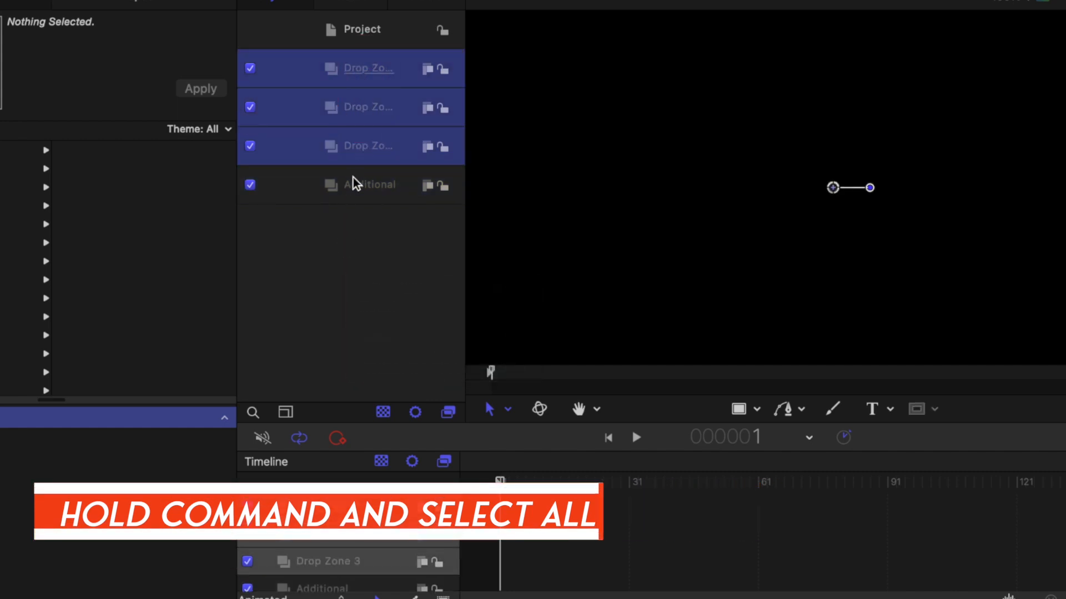
left_click(354, 184, "super")
right_click(382, 98)
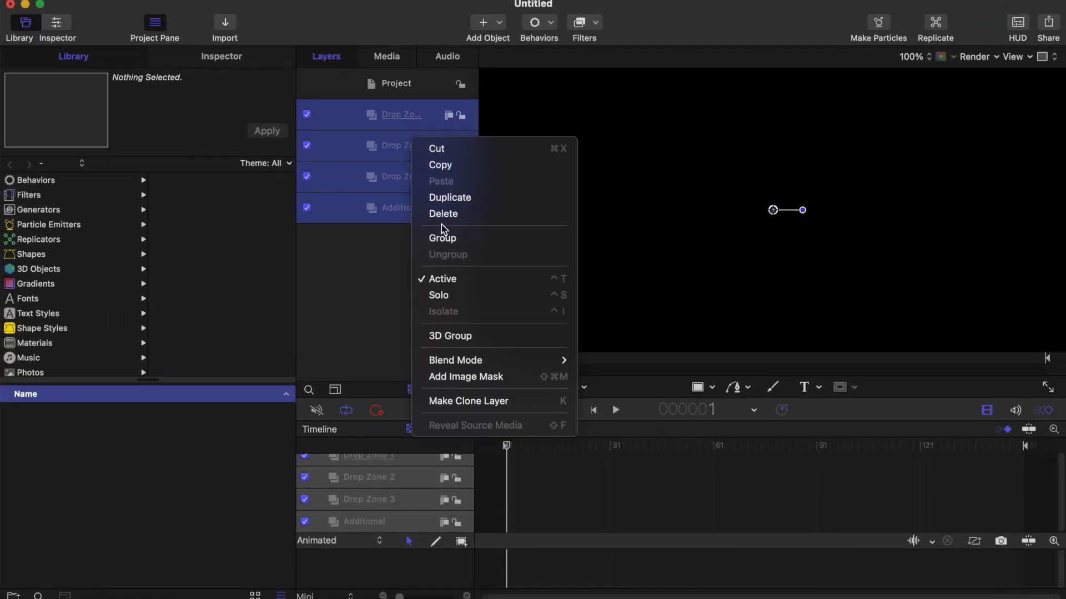
left_click(442, 238)
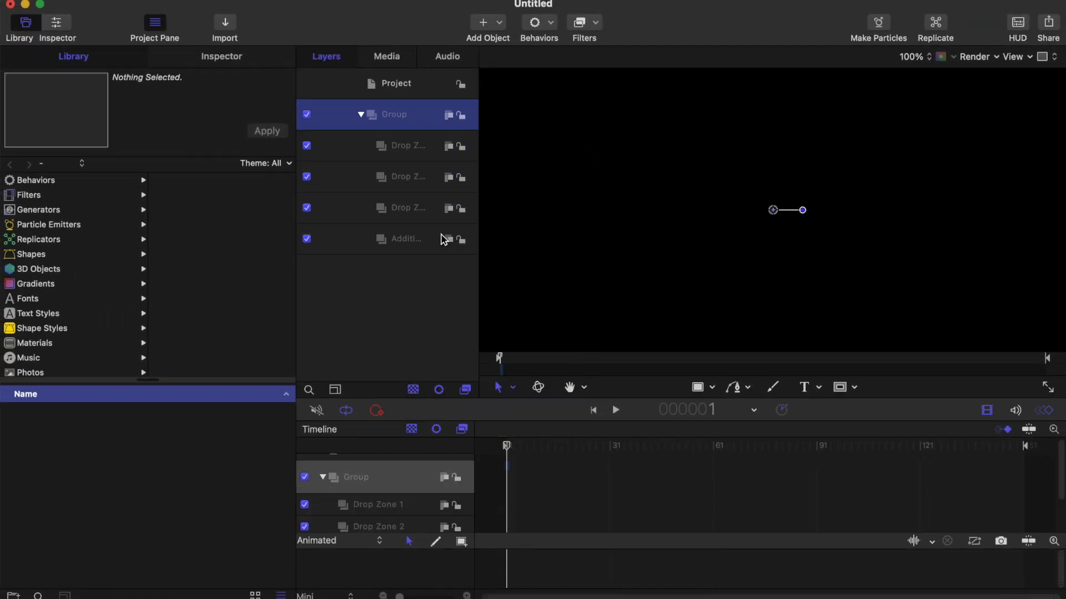
- Draw a circle inside the Drop Zone 1 group, slightly above and left of the canvas centre
left_click(361, 114)
left_click(361, 115)
left_click(400, 155)
left_click(707, 386)
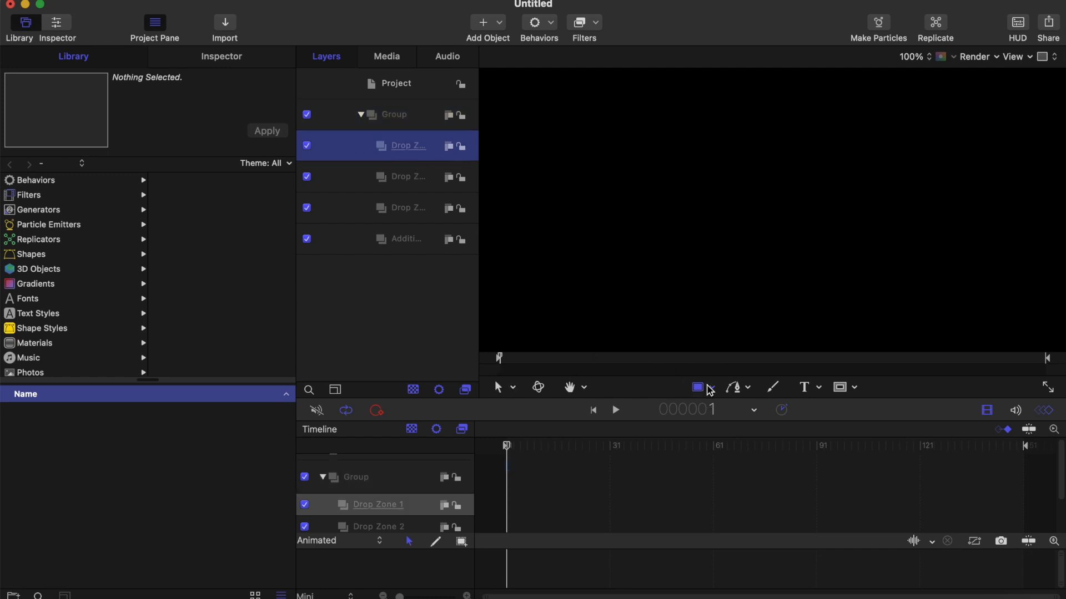
left_click(712, 389)
left_click(721, 430)
left_click_drag(655, 143, 743, 220)
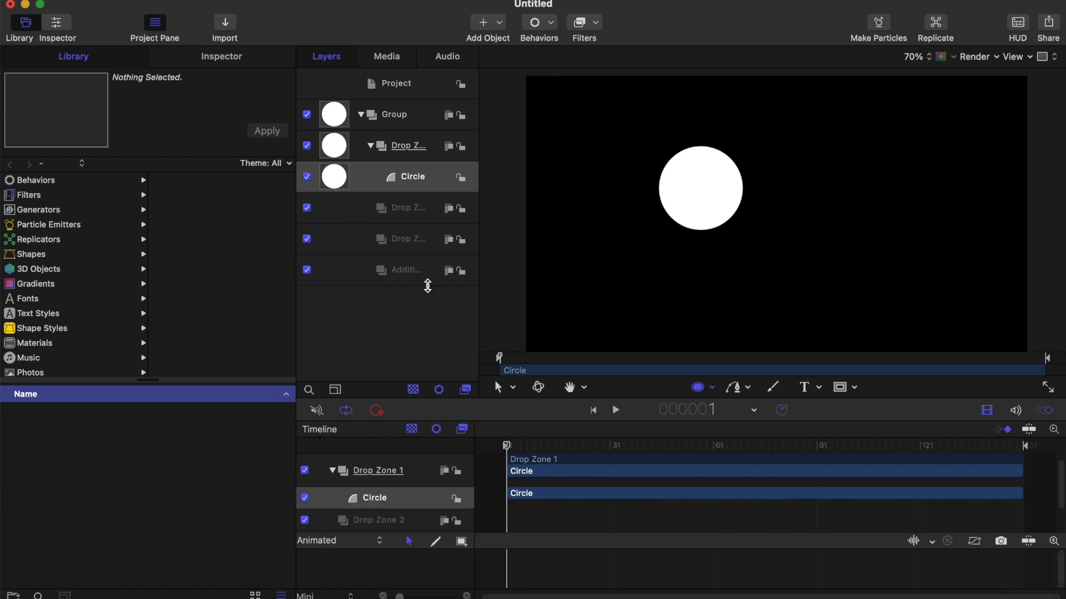
- Duplicate the circle in Drop Zone 1 and give the copy an outline with its fill turned off
right_click(423, 180)
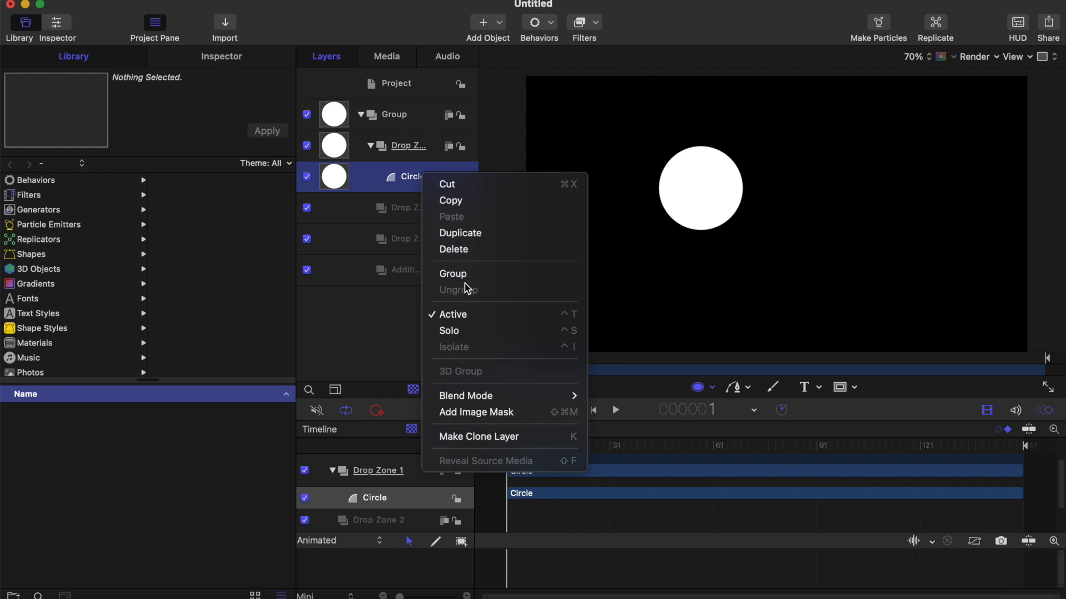
left_click(467, 233)
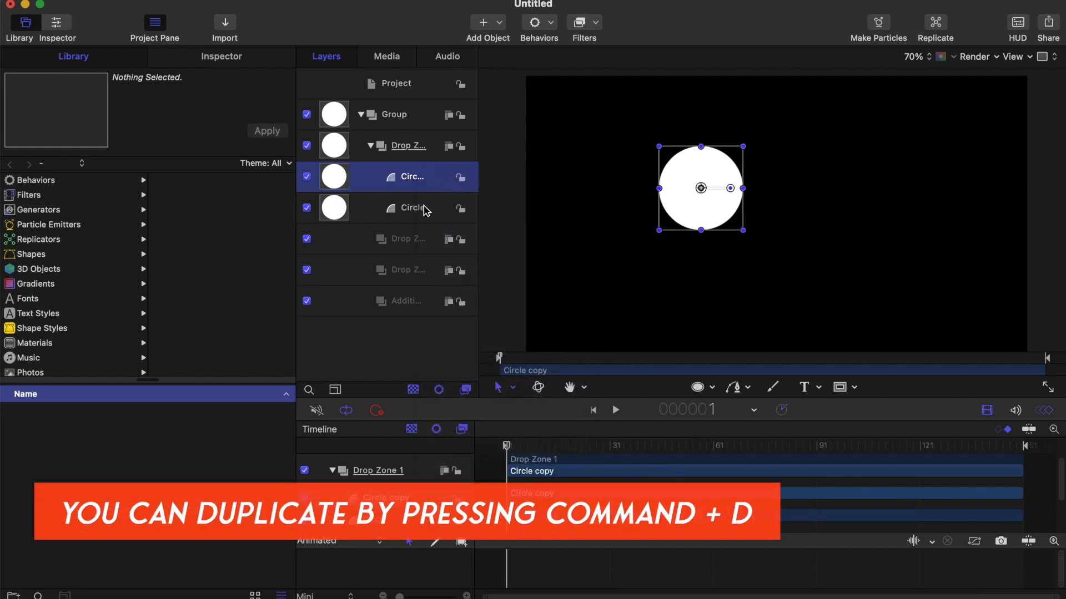
left_click(220, 60)
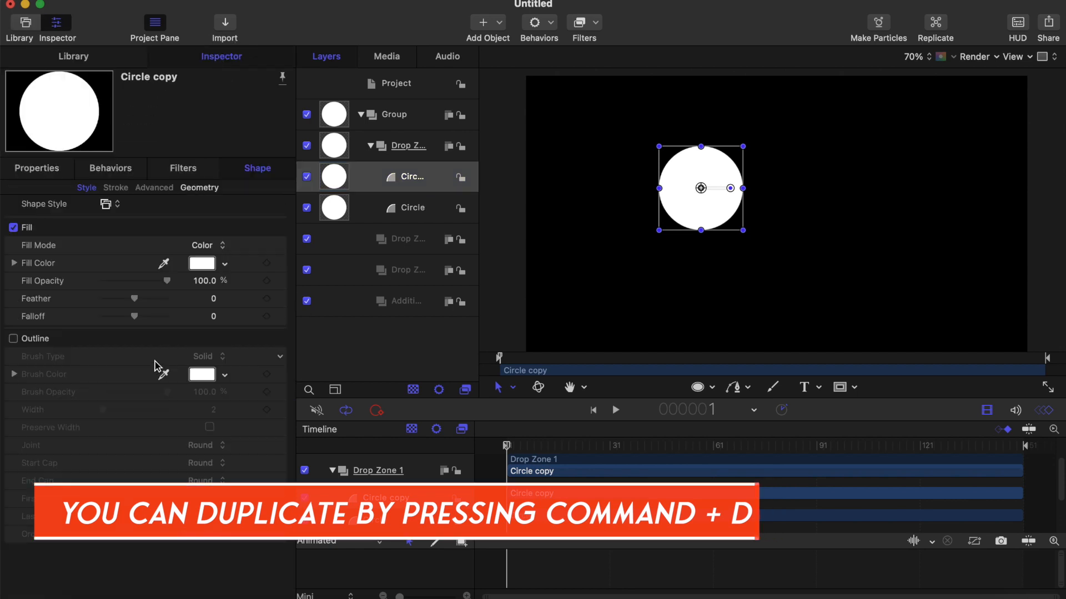
left_click(13, 339)
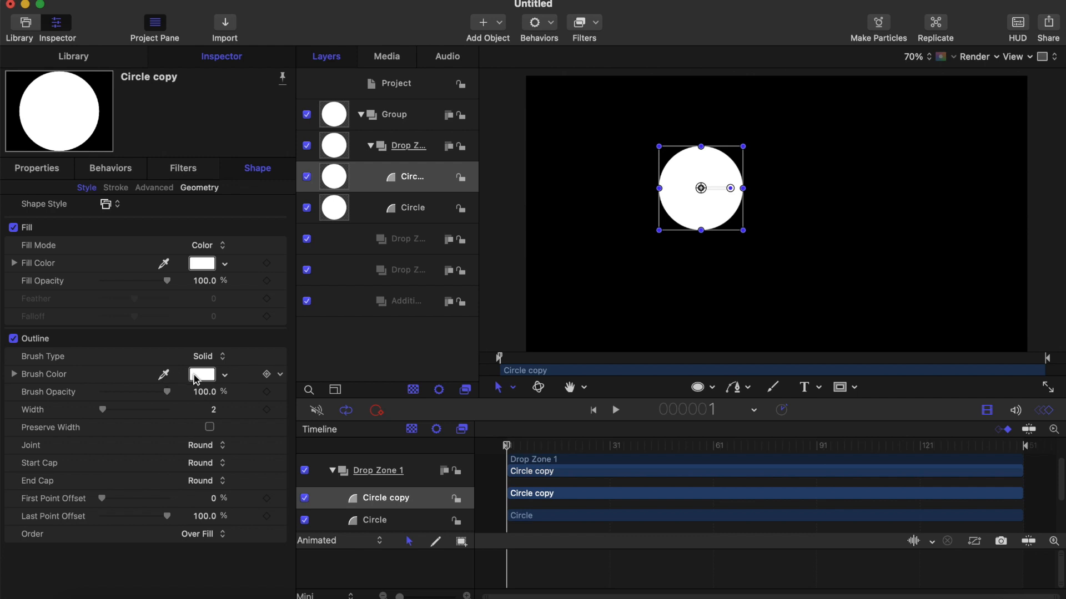
left_click(13, 228)
- Rename the unfilled circle copy in Drop Zone 1 as Outline
left_click(409, 178)
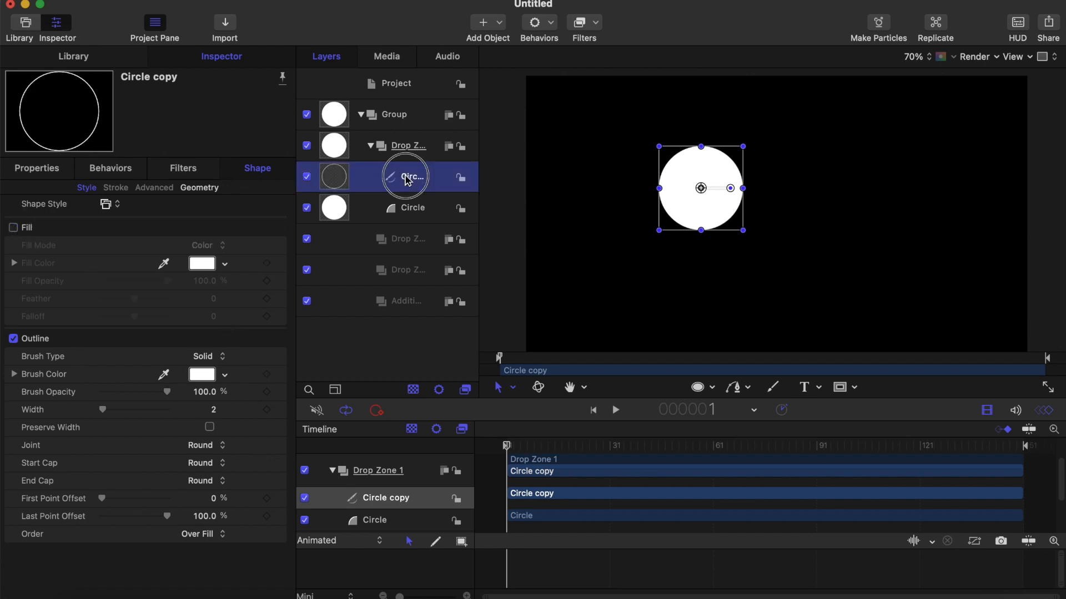
double_click(411, 177)
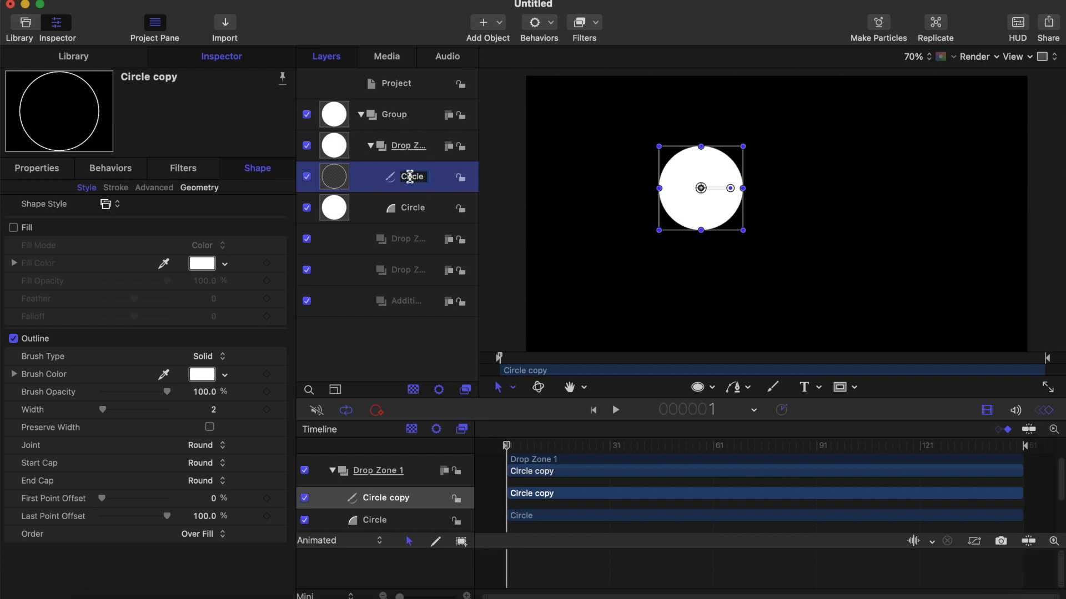
left_click_drag(427, 177, 415, 176)
double_click(414, 177)
key("BackSpace")
key("Return")
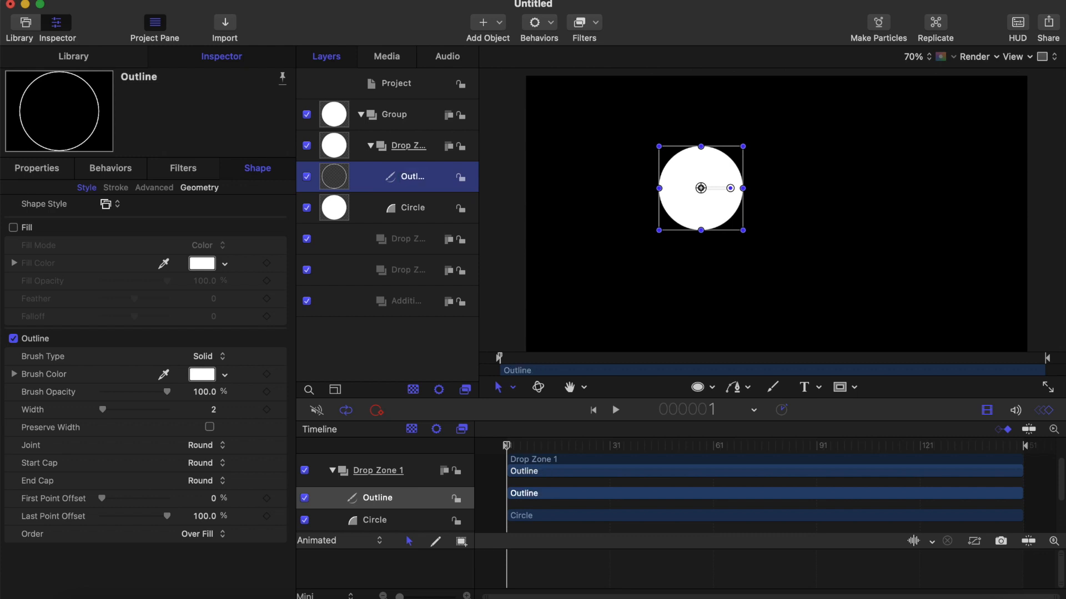
left_click(410, 214)
left_click(410, 214)
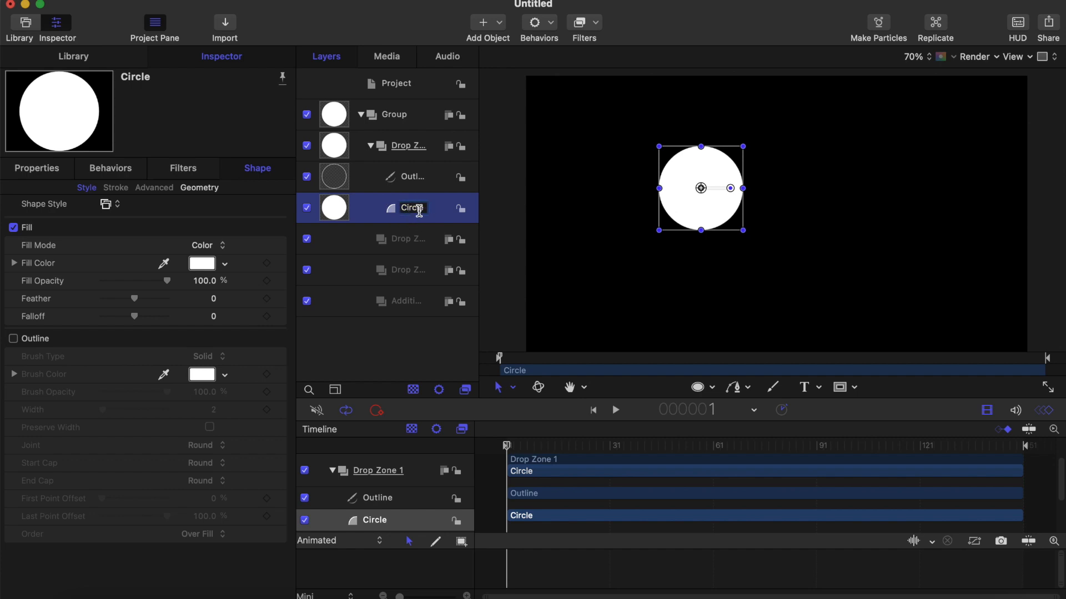
left_click_drag(401, 211, 430, 213)
key("Return")
- Set the Outline shape's outline width to 27 and its brush color to Strawberry
left_click(407, 176)
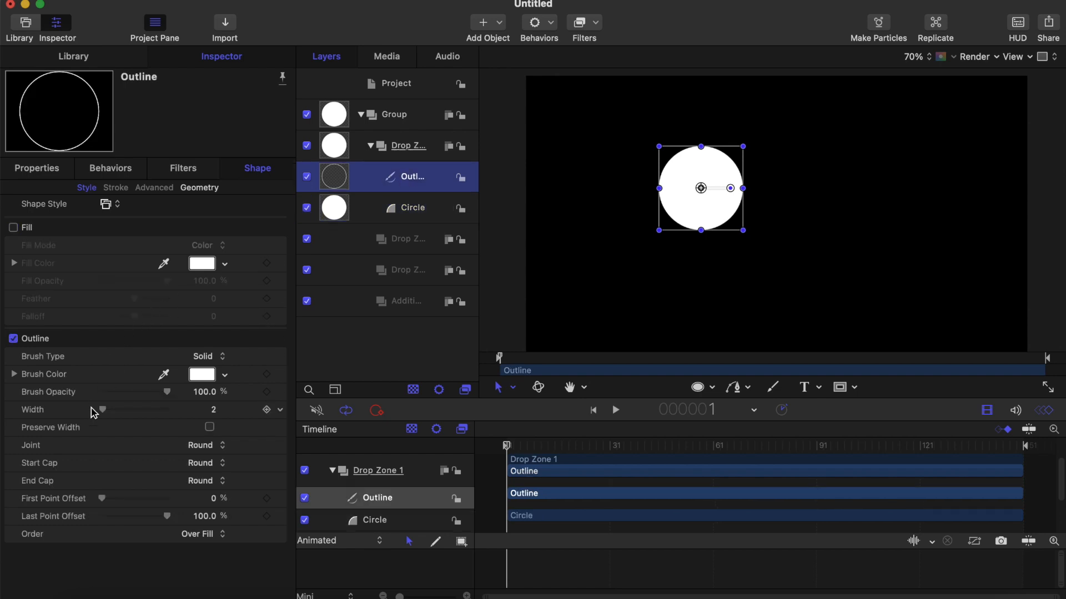
left_click_drag(103, 410, 119, 414)
left_click(202, 374)
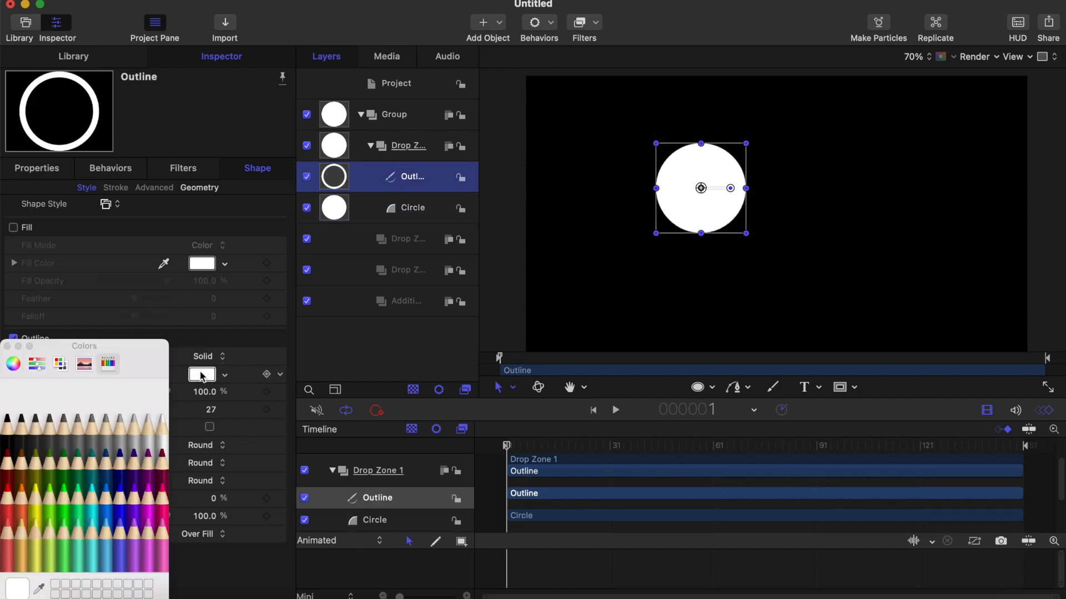
left_click(38, 497)
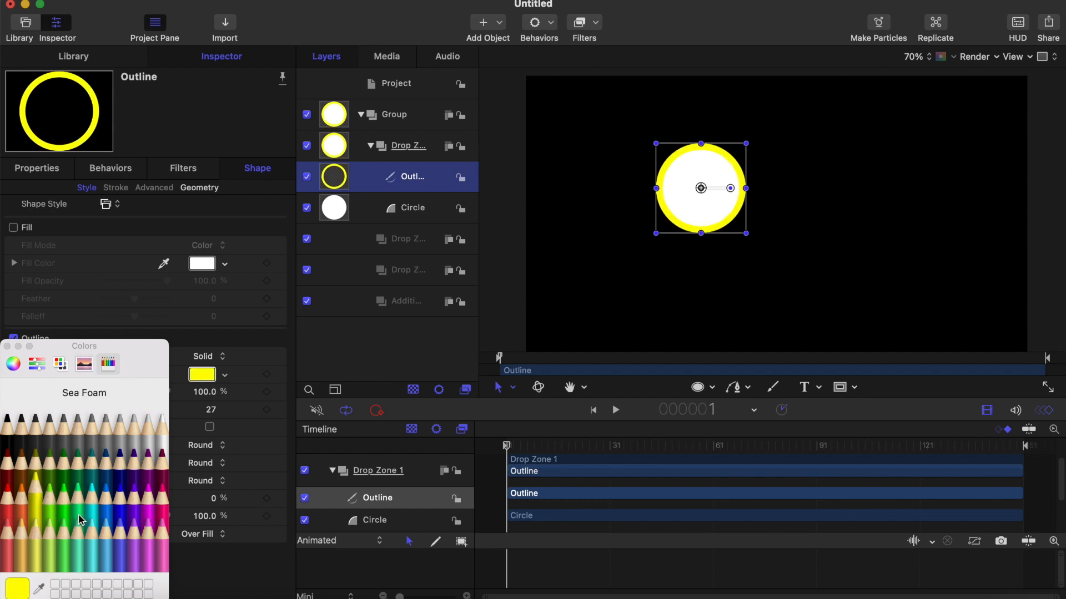
left_click(161, 491)
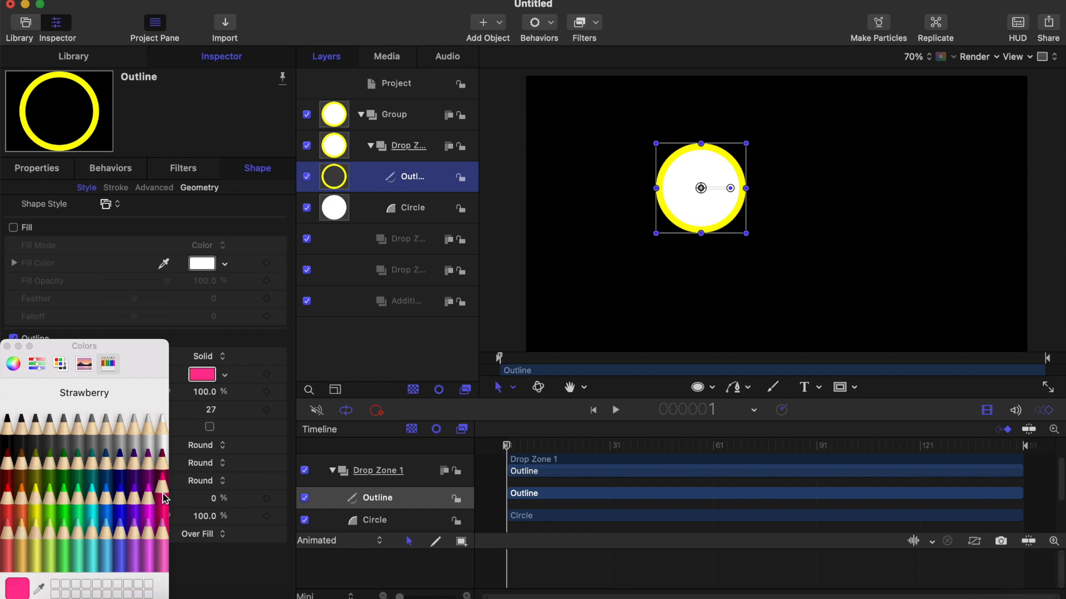
- Set the Outline shape's outline width to 34 and scale the shape to 105%
left_click(7, 347)
mouse_move(118, 410)
left_mouse_down()
mouse_move(133, 413)
mouse_move(123, 411)
left_mouse_up()
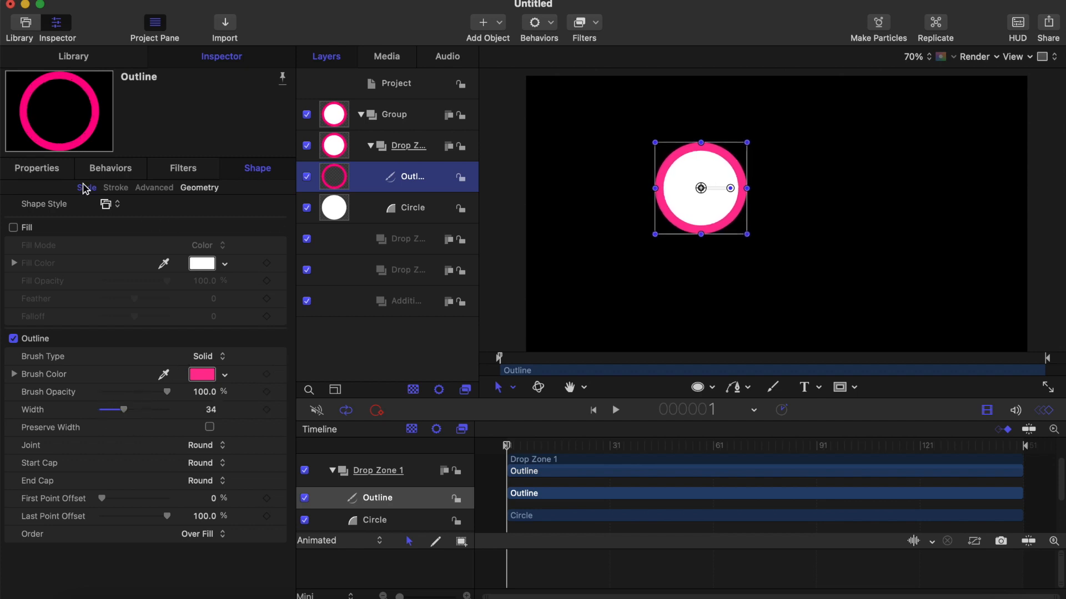
left_click(47, 168)
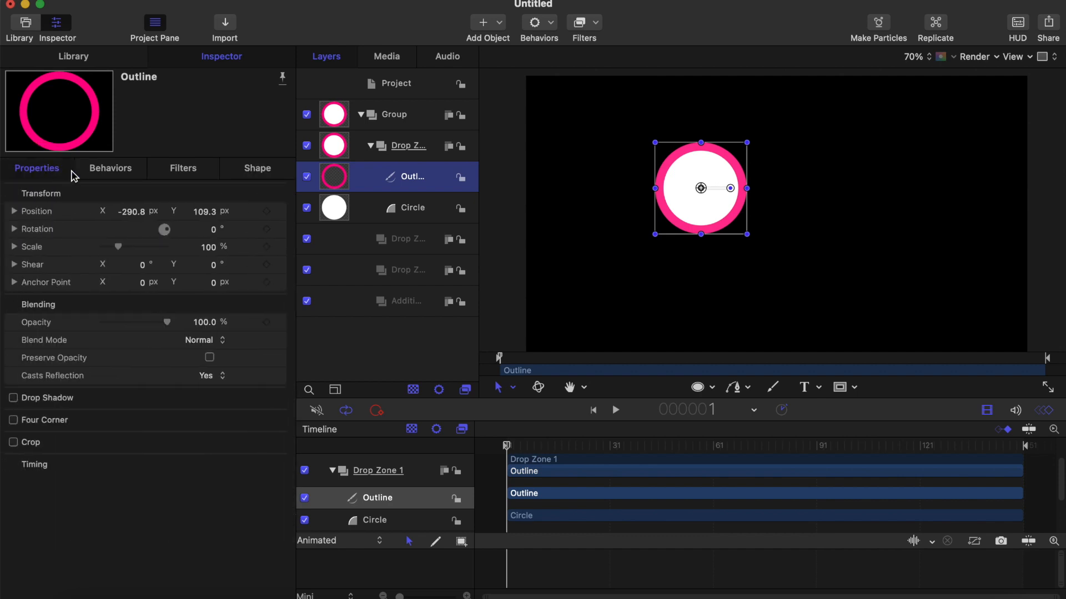
left_click_drag(121, 250, 122, 250)
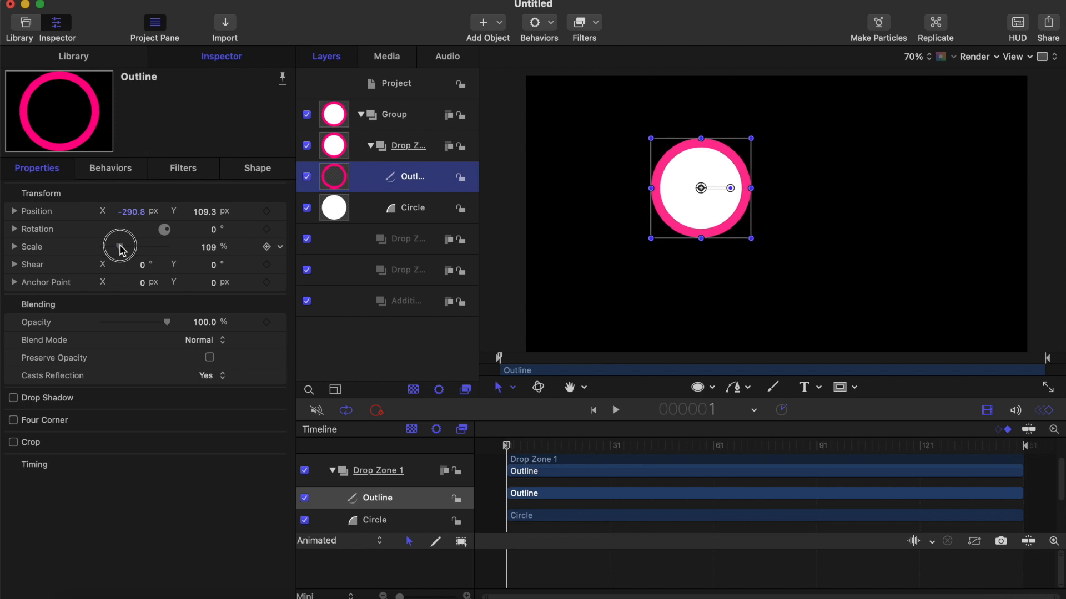
left_click_drag(121, 250, 122, 250)
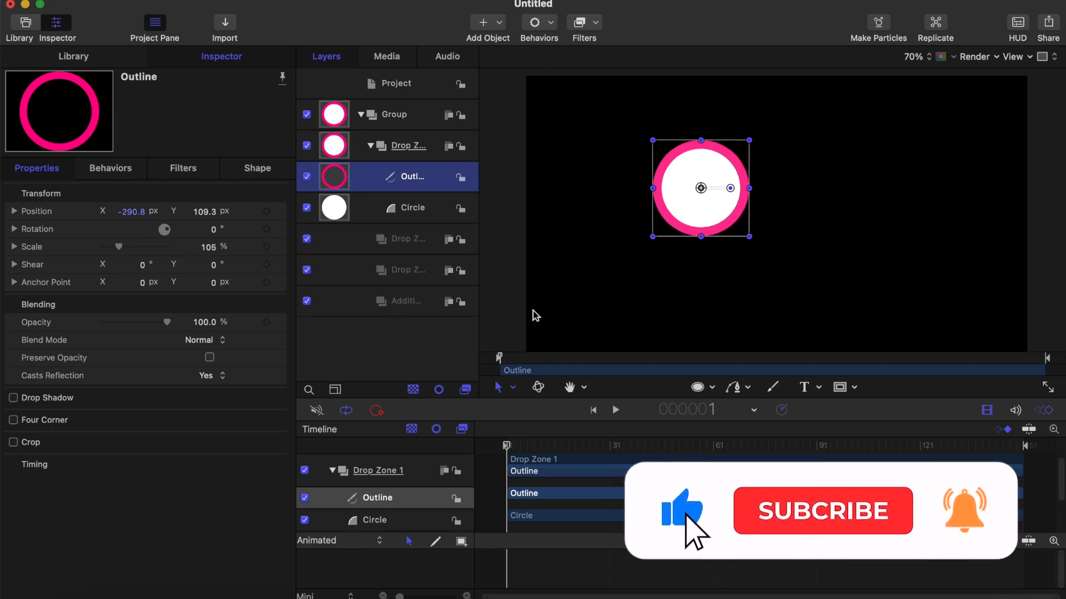
- Add a drop zone object to the main group, above the Drop Zone 1 group
left_click(424, 209)
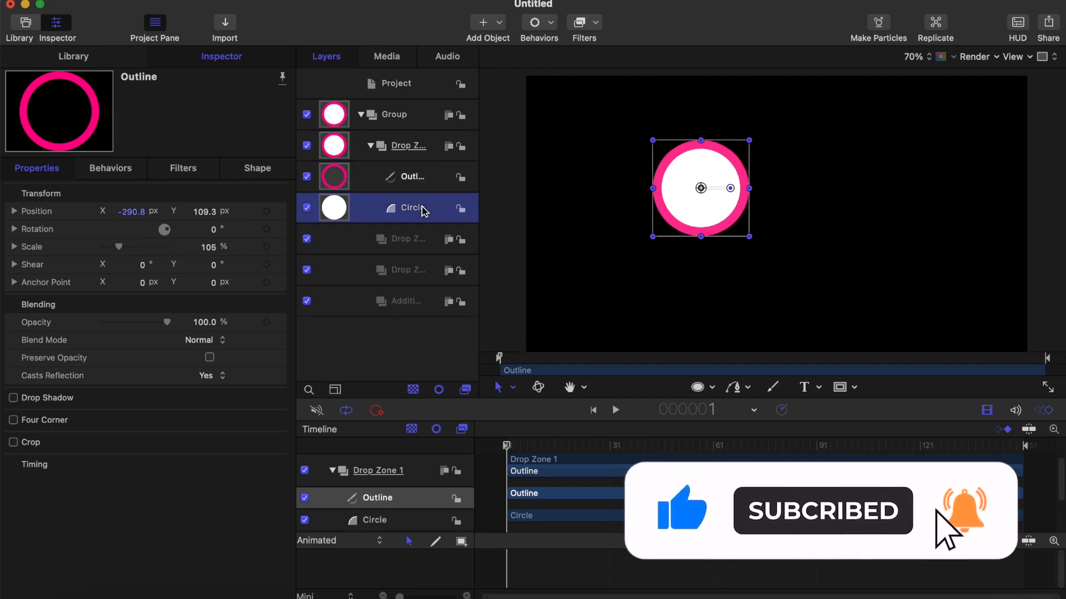
left_click(410, 176)
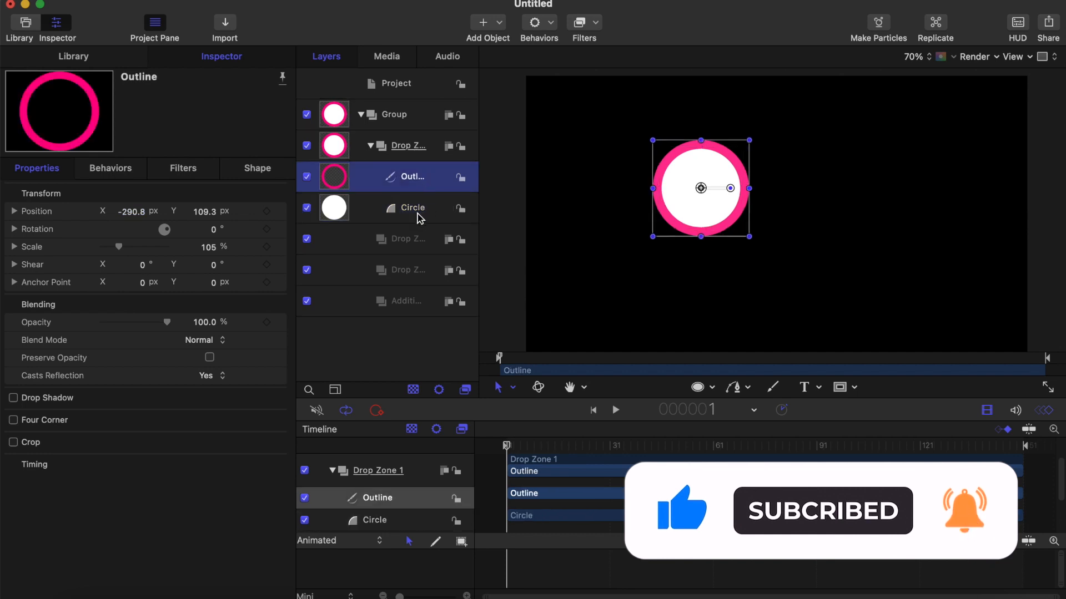
left_click(397, 145)
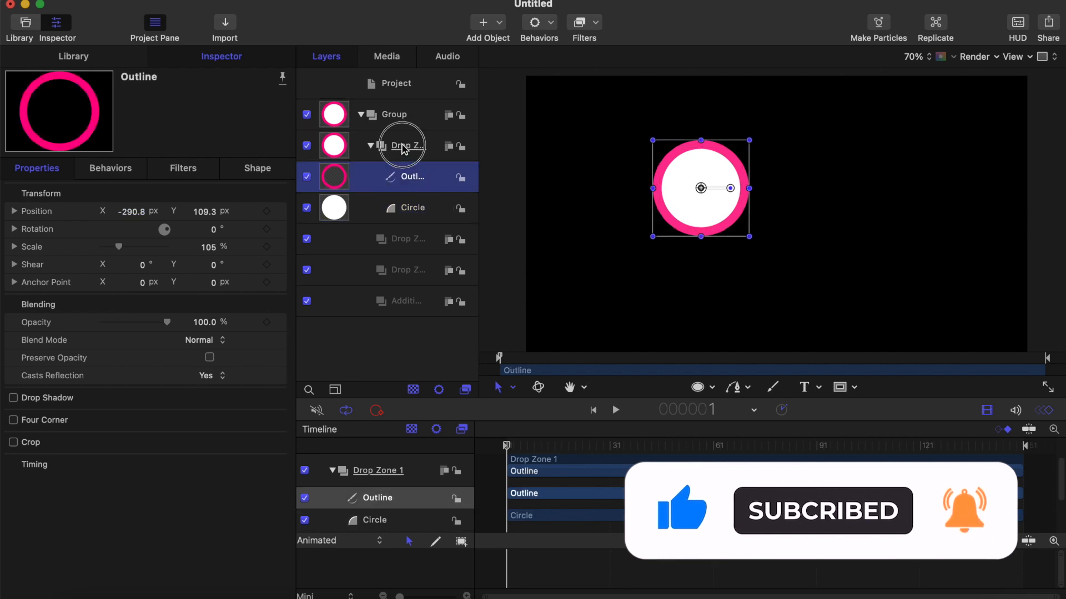
left_click(501, 22)
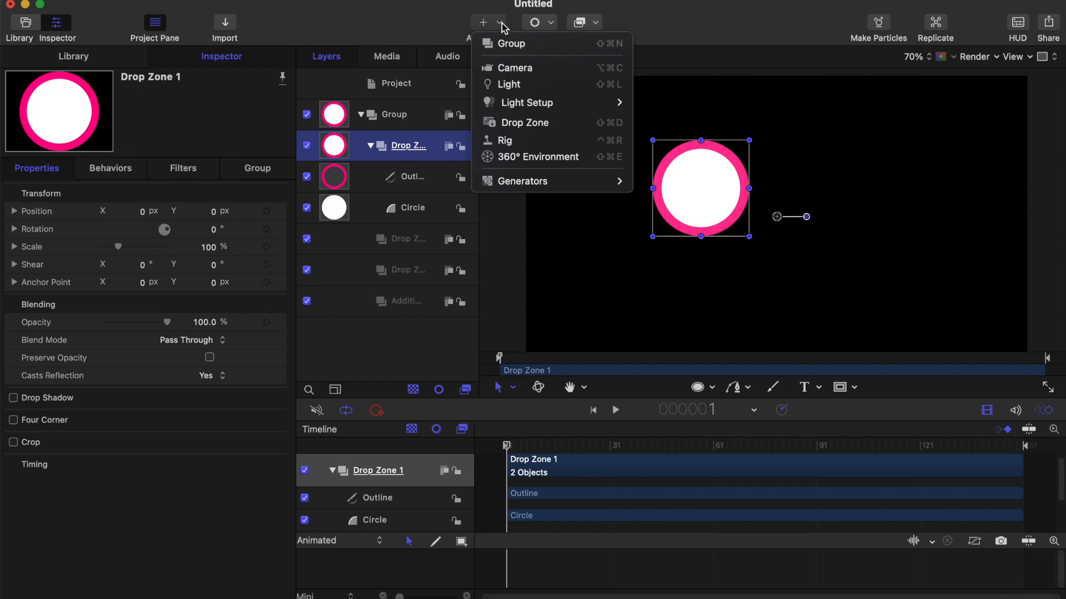
left_click(527, 124)
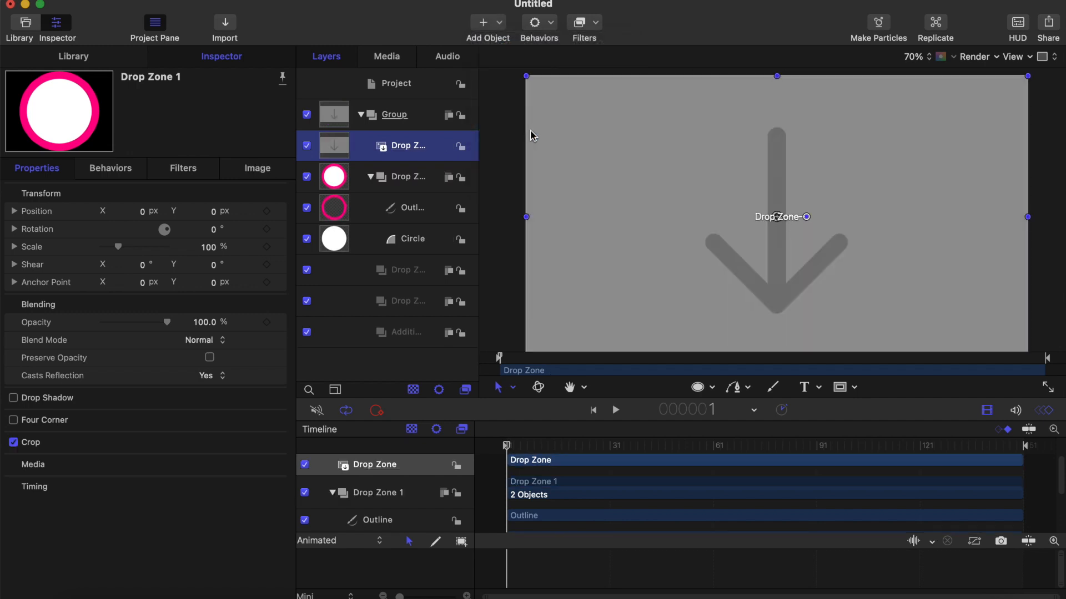
- Add an image mask to the new drop zone and use the Circle shape as its mask source
right_click(416, 150)
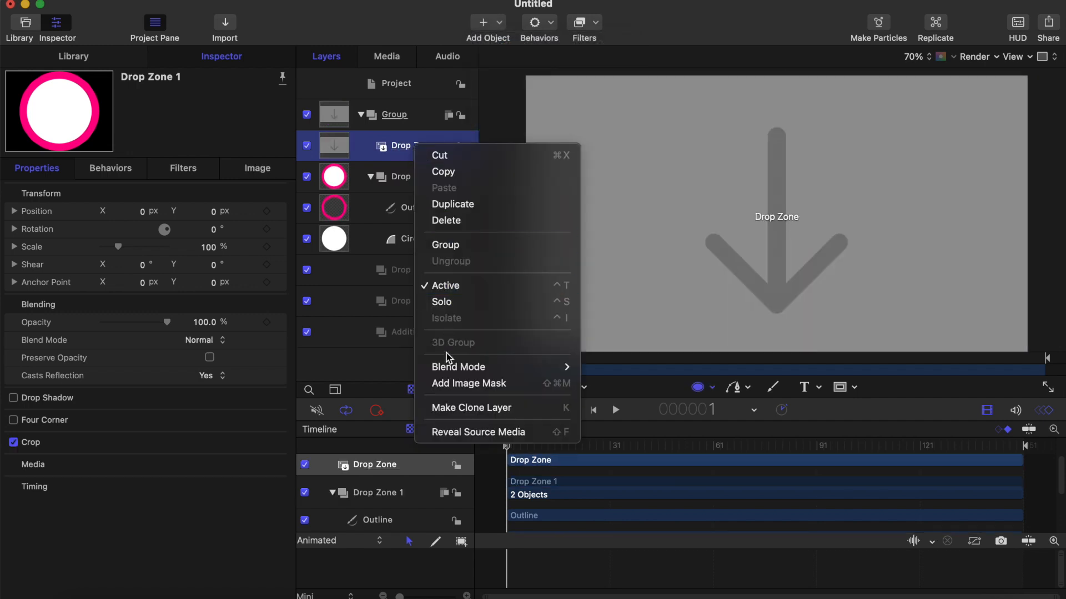
left_click(455, 384)
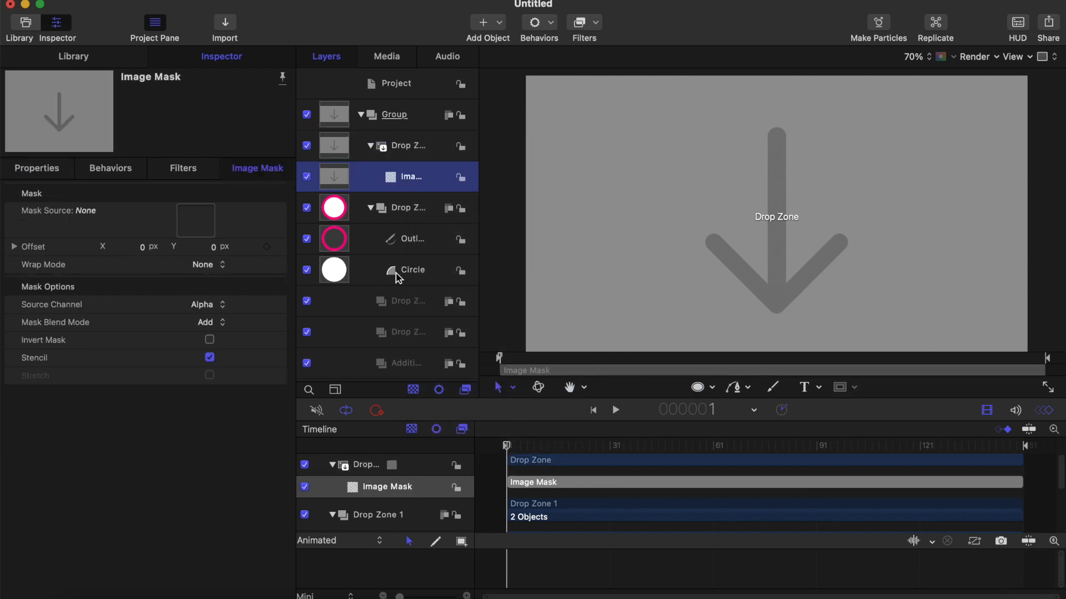
left_click_drag(397, 278, 201, 229)
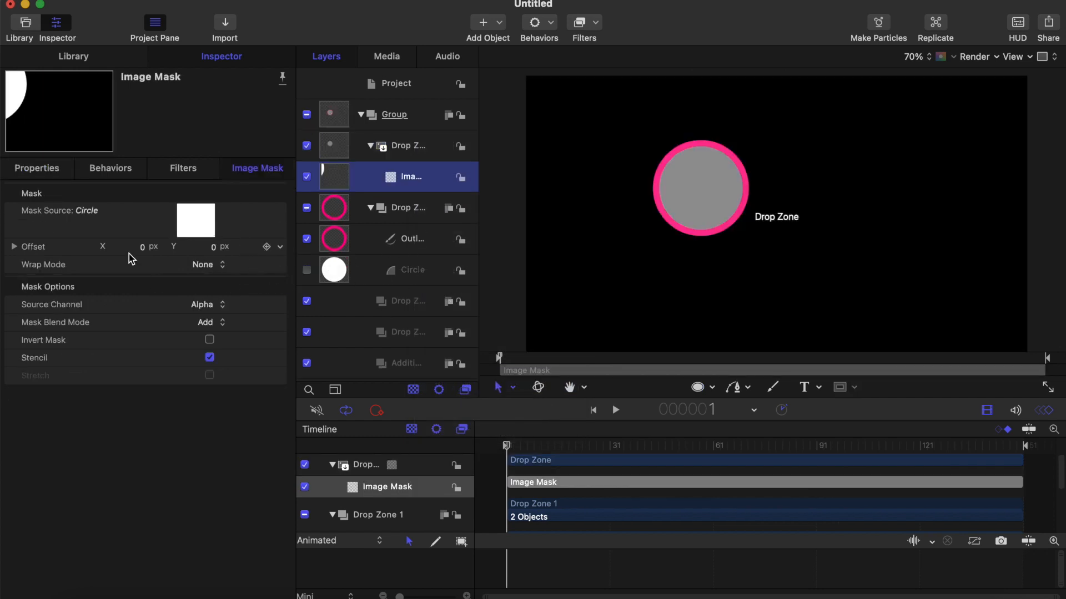
left_click(36, 170)
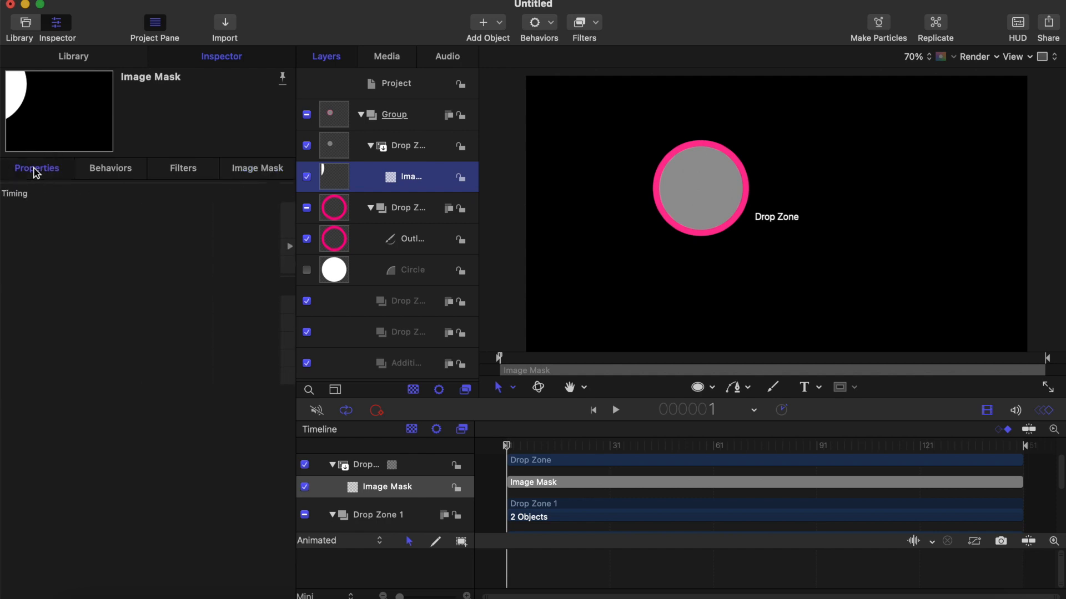
left_click(256, 169)
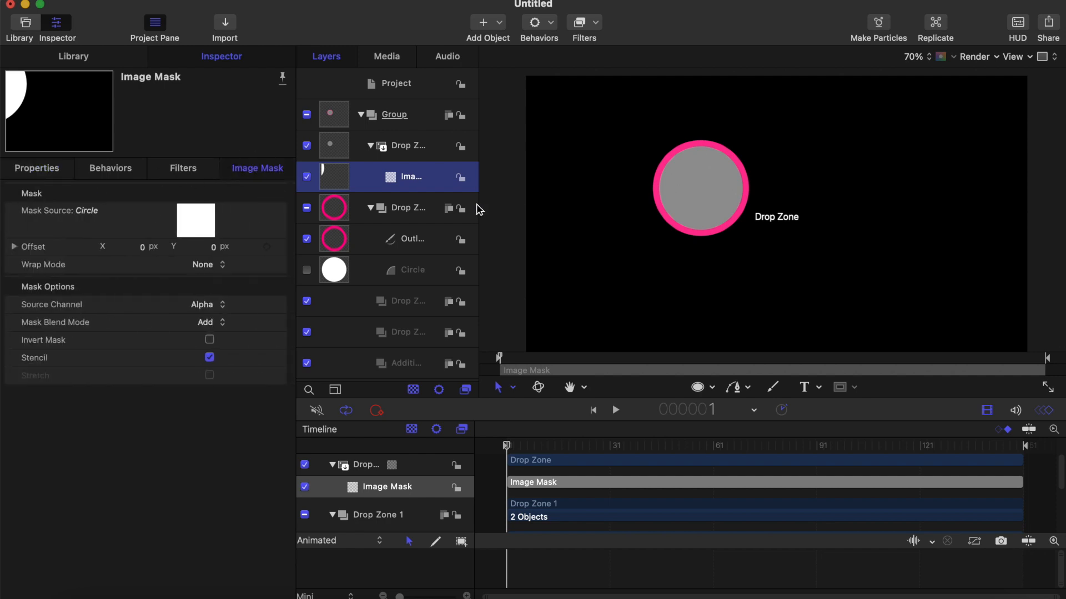
left_click(408, 208)
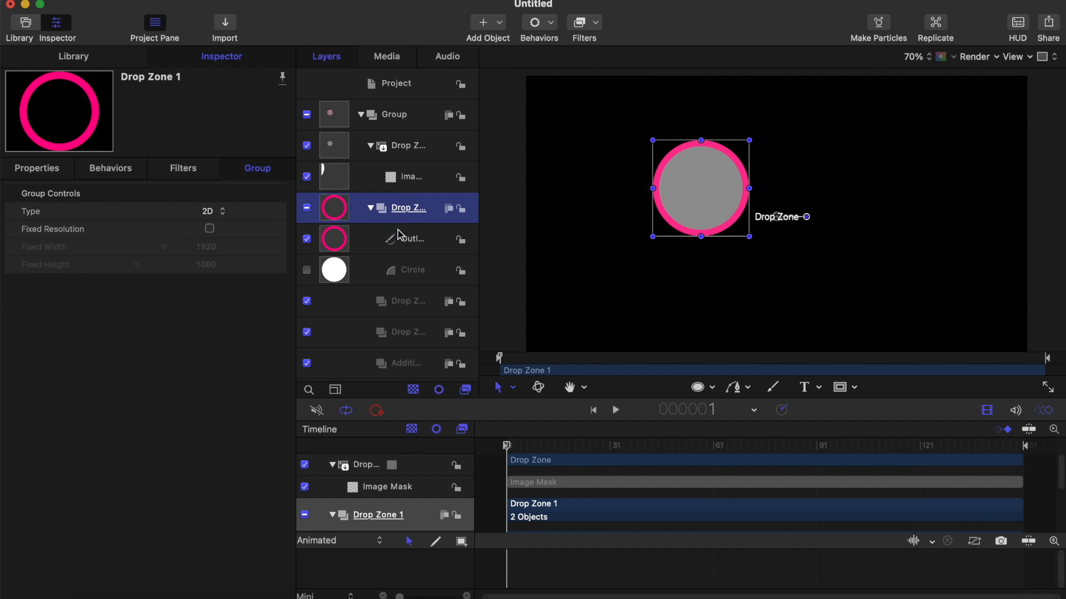
left_click(371, 214)
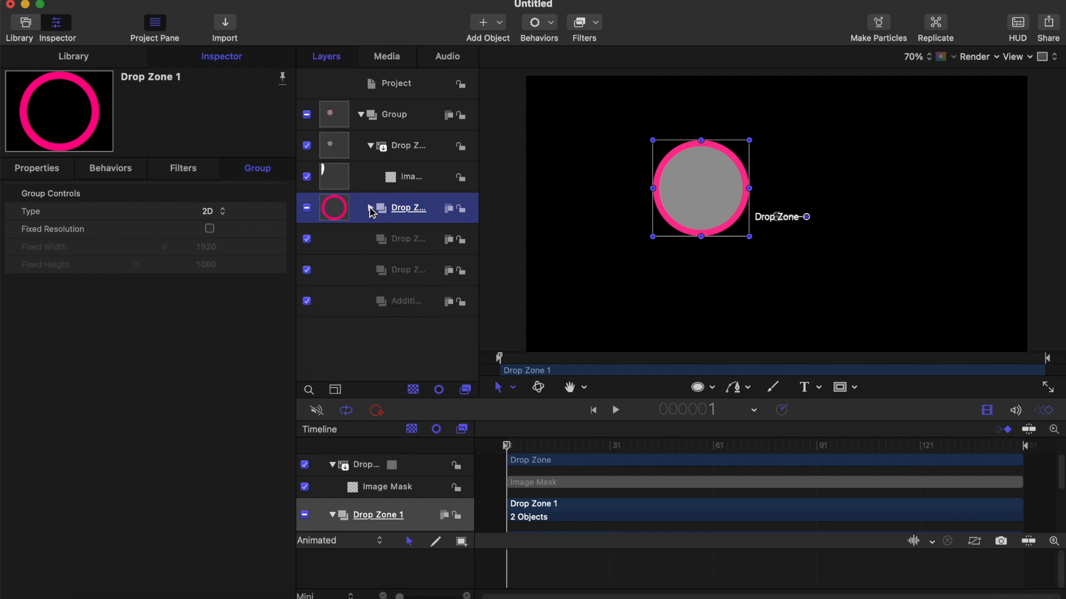
left_click(371, 209)
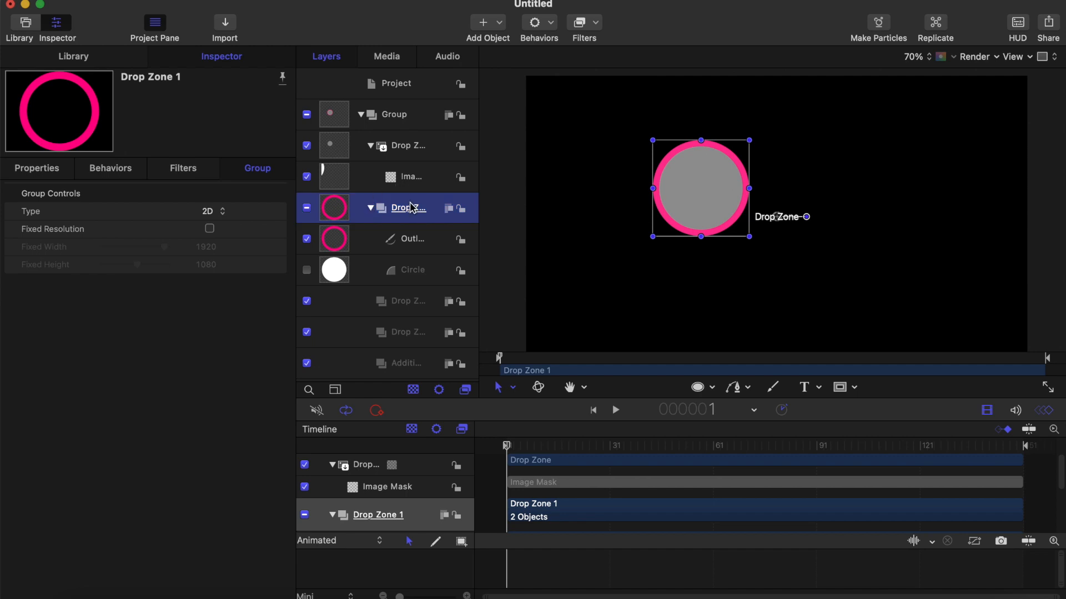
- Scale the masked drop zone to 41% and centre it on the circle at X -290.8 px, Y 111.2 px
left_click(428, 144)
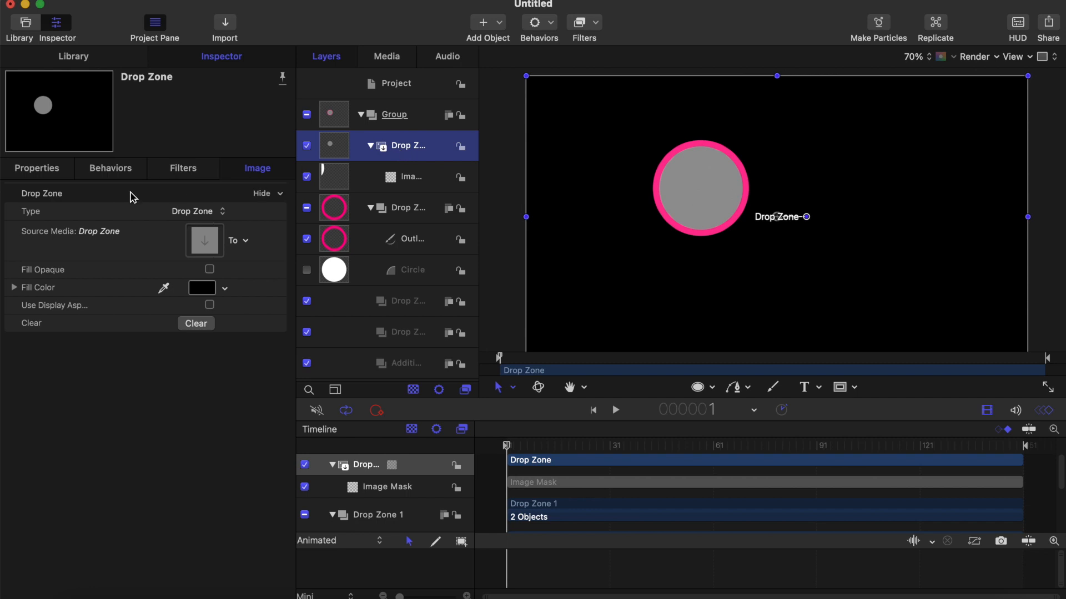
left_click(32, 175)
left_click_drag(113, 248, 110, 247)
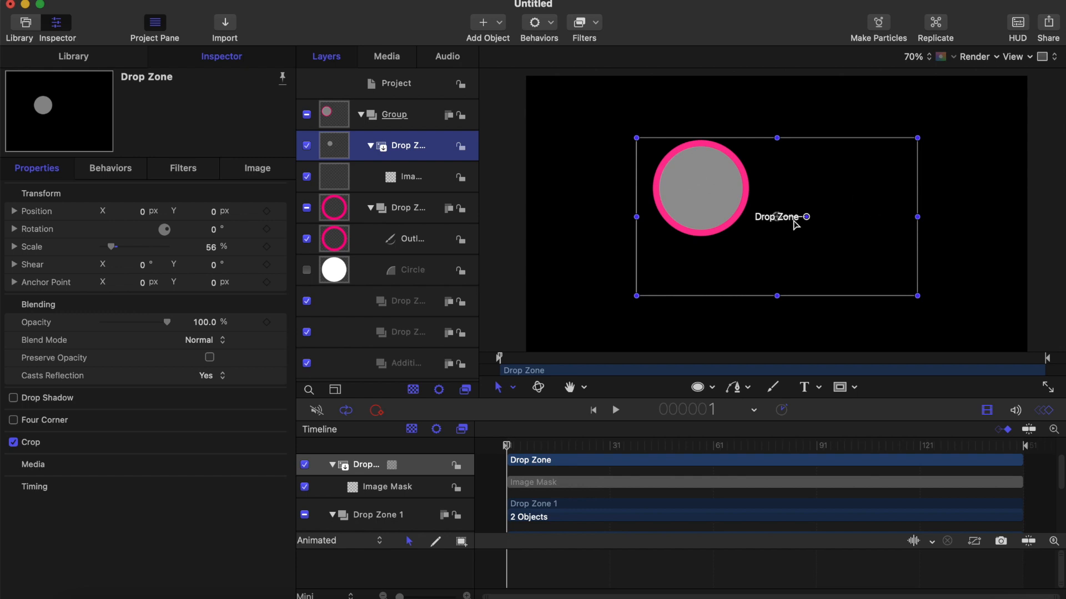
left_click_drag(784, 216, 700, 186)
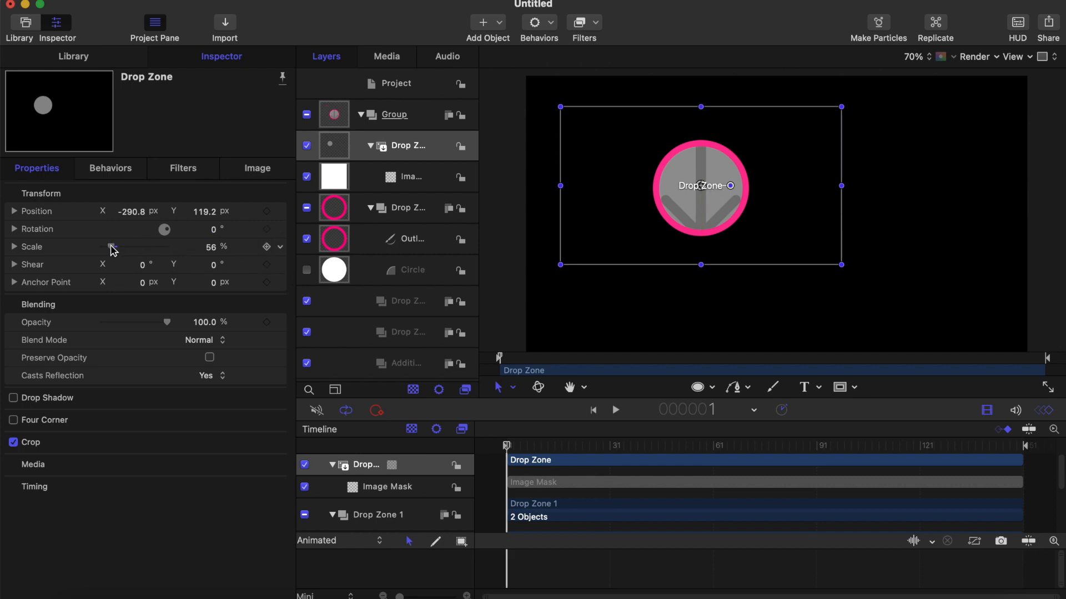
left_click_drag(114, 251, 111, 250)
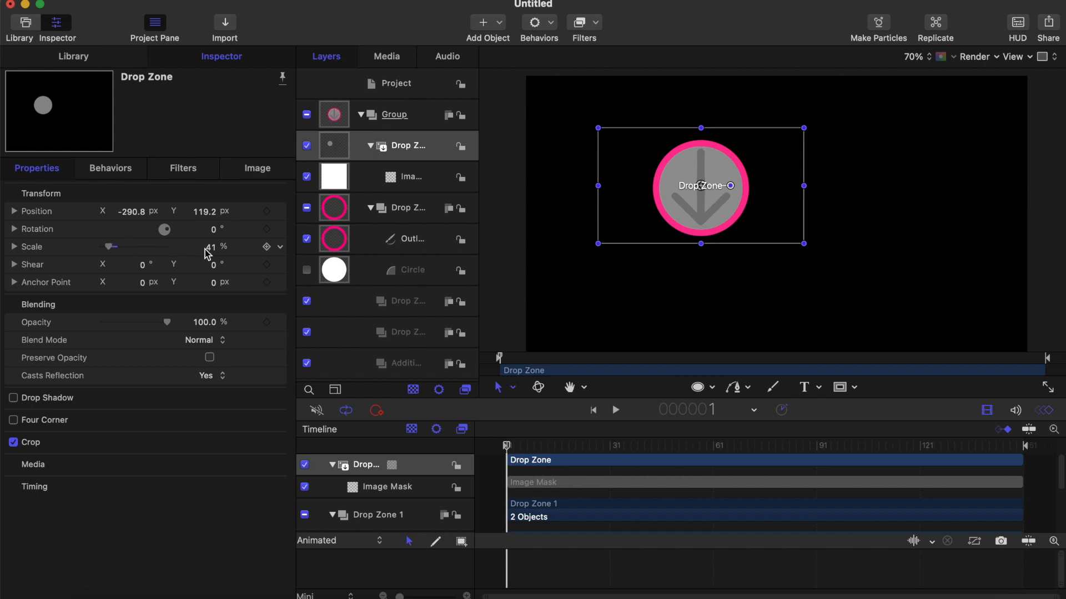
left_click_drag(204, 212, 205, 212)
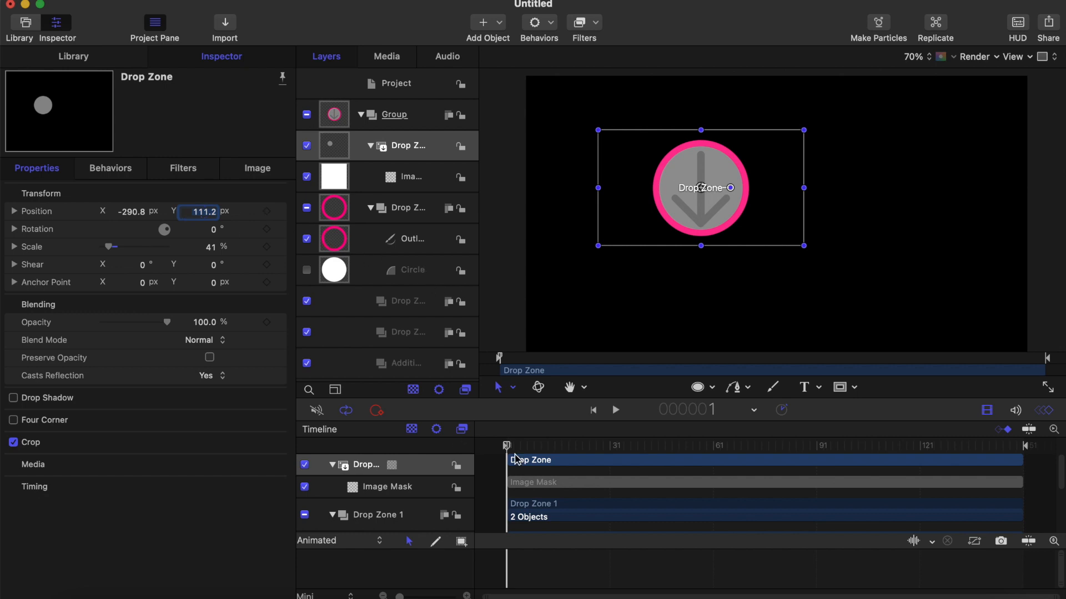
- Move the masked drop zone into the Drop Zone 1 group, above Outline, and collapse the group
left_click_drag(511, 448, 484, 454)
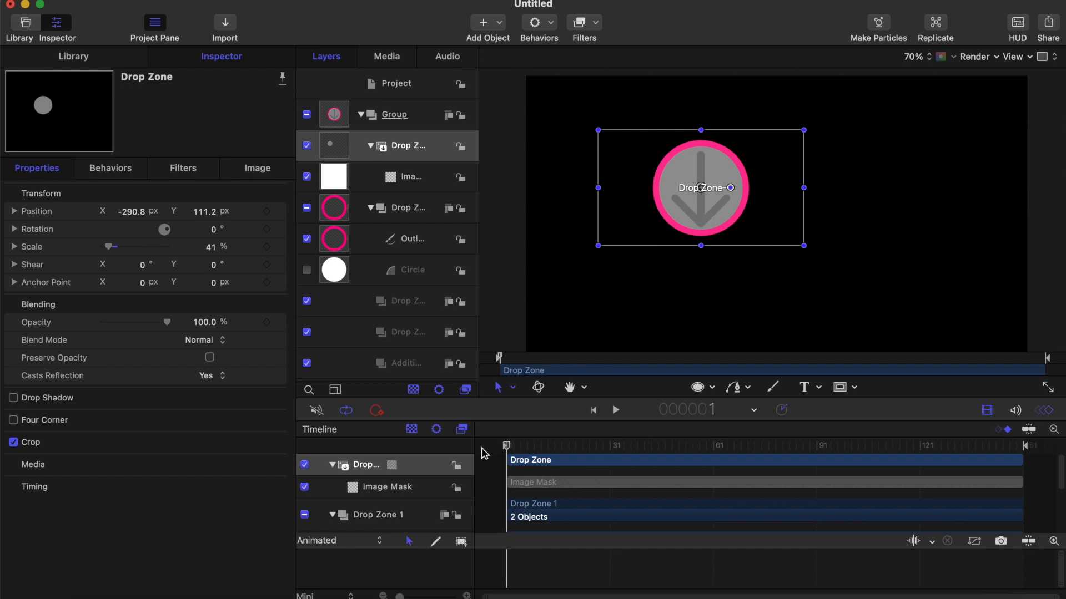
left_click(370, 146)
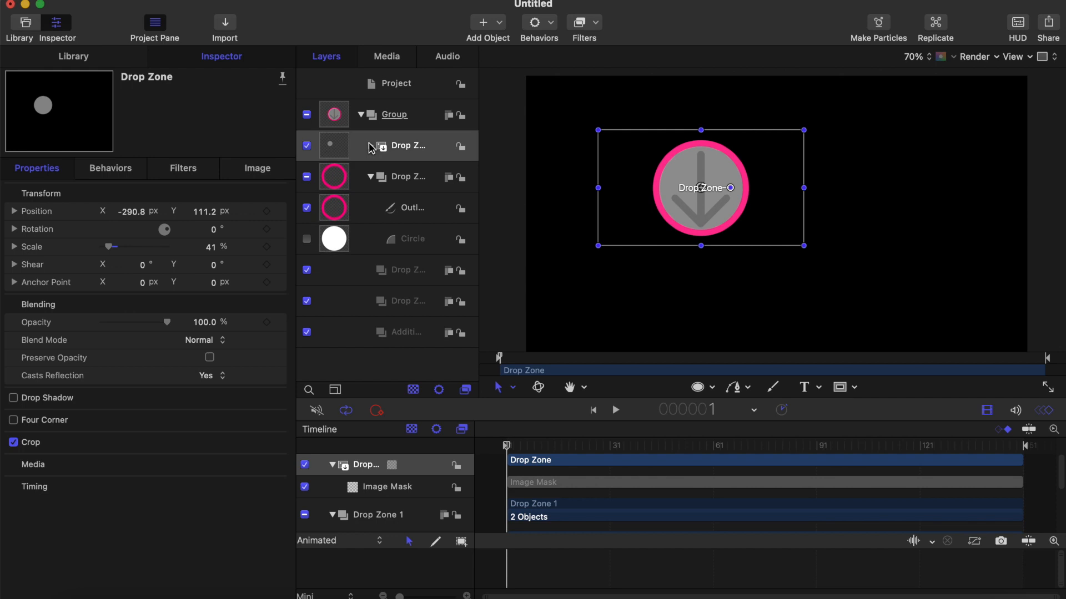
left_click(370, 146)
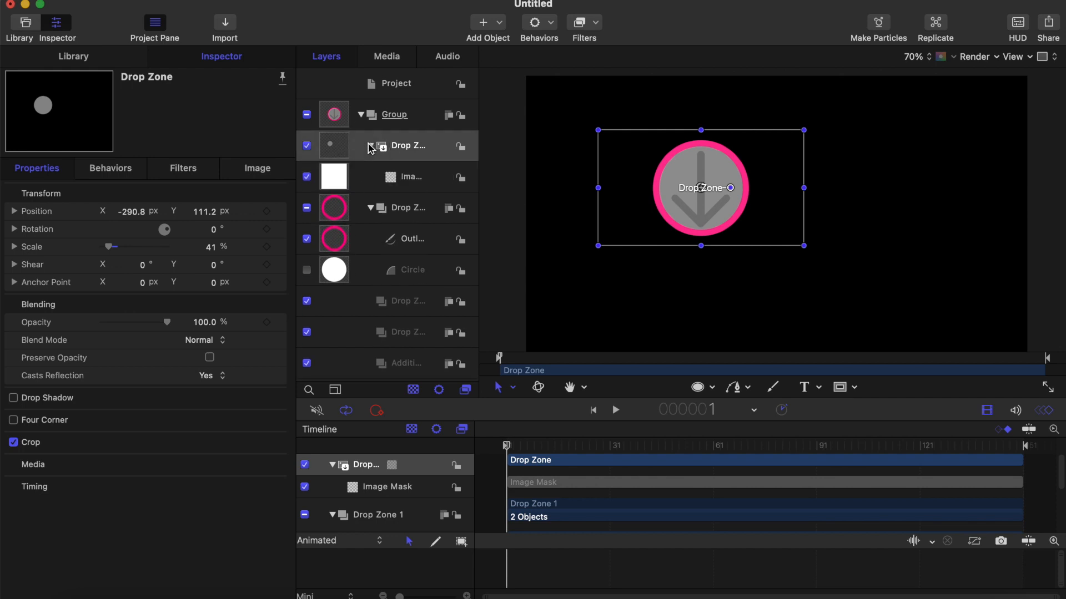
left_click(370, 146)
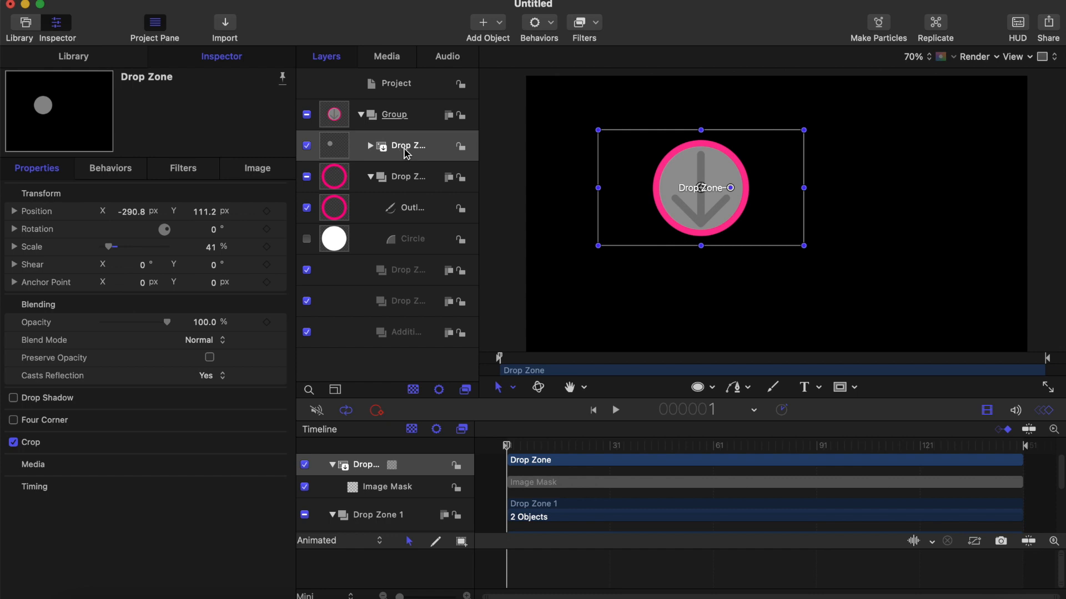
left_click_drag(411, 151, 409, 182)
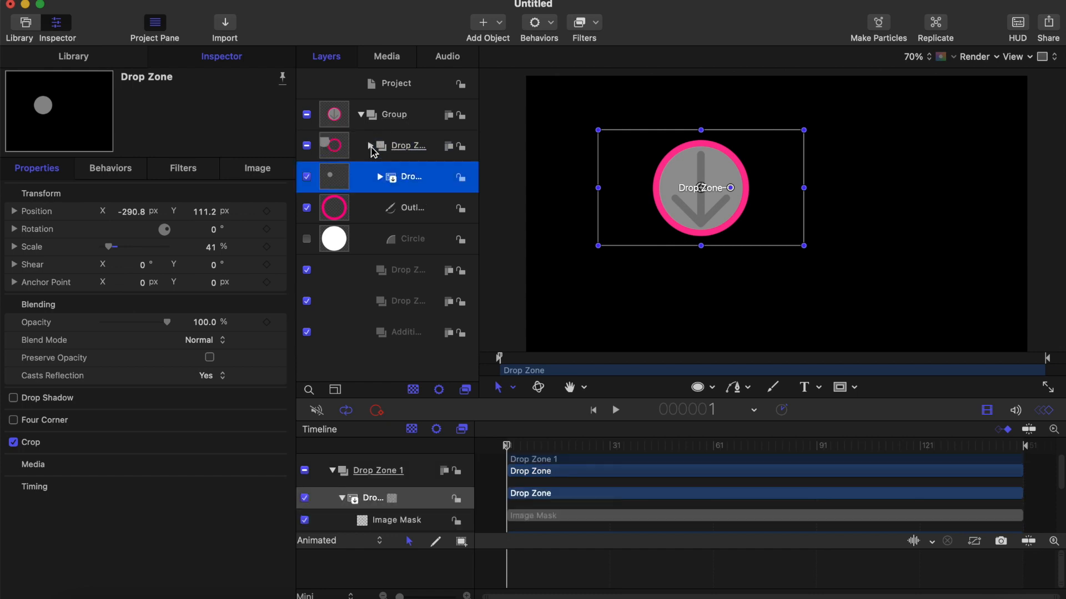
left_click(371, 146)
left_click(370, 146)
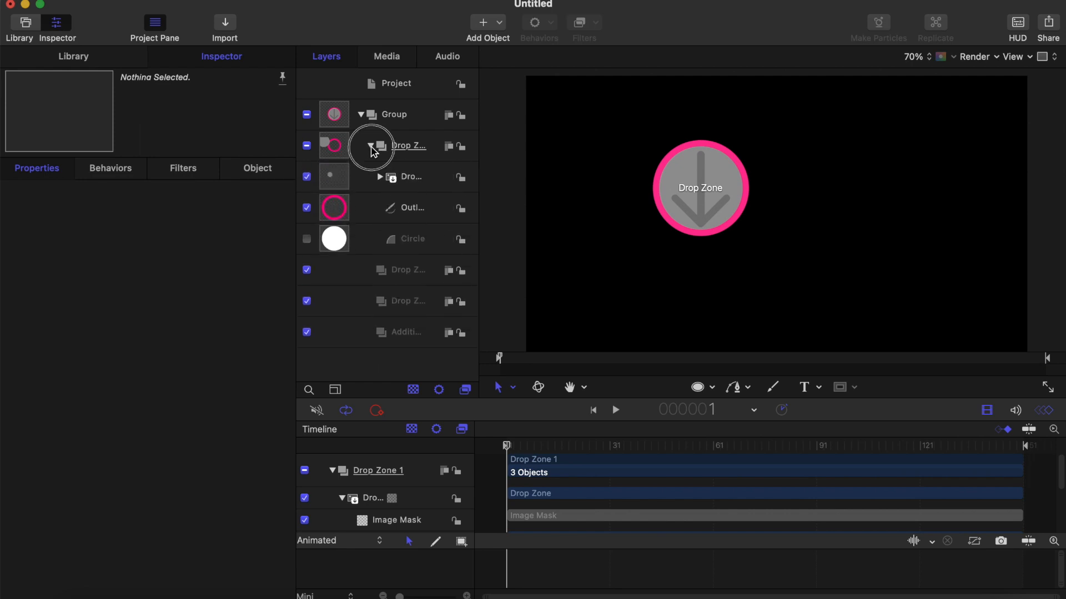
left_click(371, 146)
left_click(371, 147)
left_click(370, 147)
- Rename the Drop Zone 1 group as 1
left_click(400, 151)
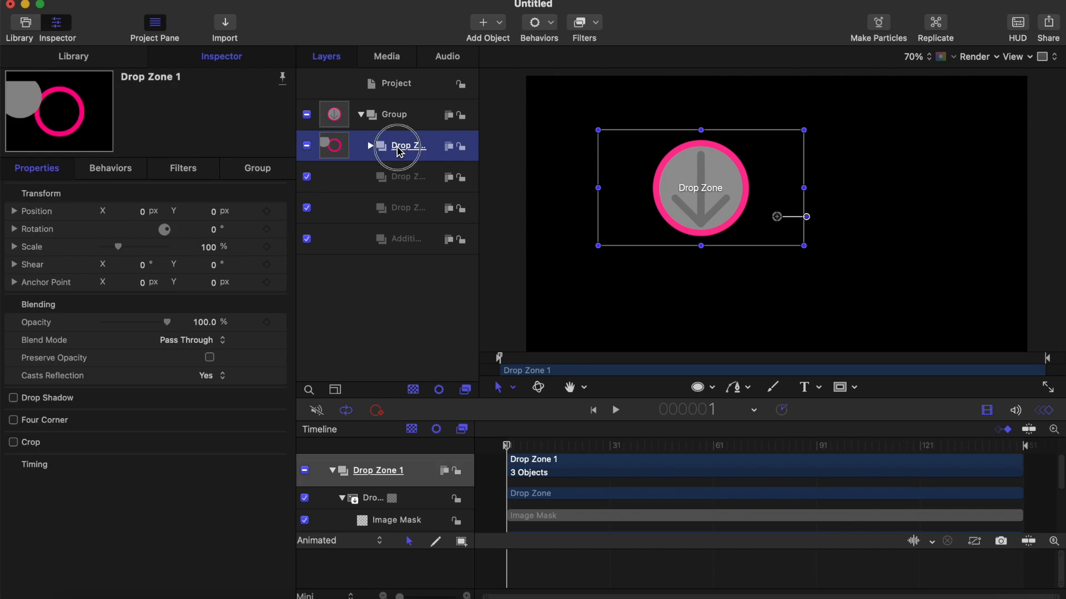
left_click(405, 146)
left_click_drag(414, 147, 386, 147)
key("BackSpace")
key("BackSpace")
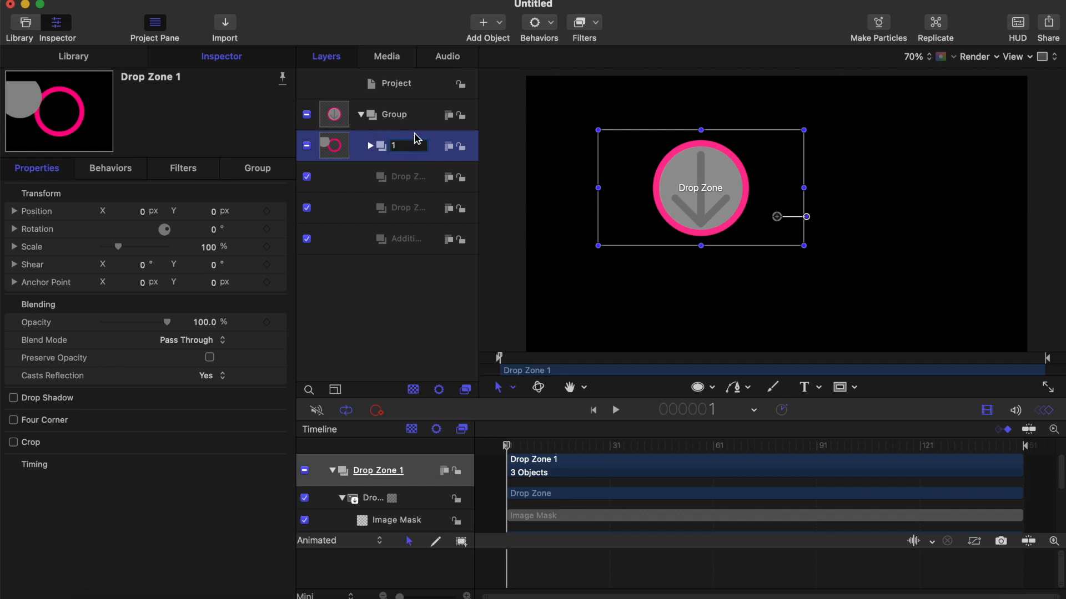
key("Return")
- Rename the Drop Zone 2 group as 2
left_click(407, 180)
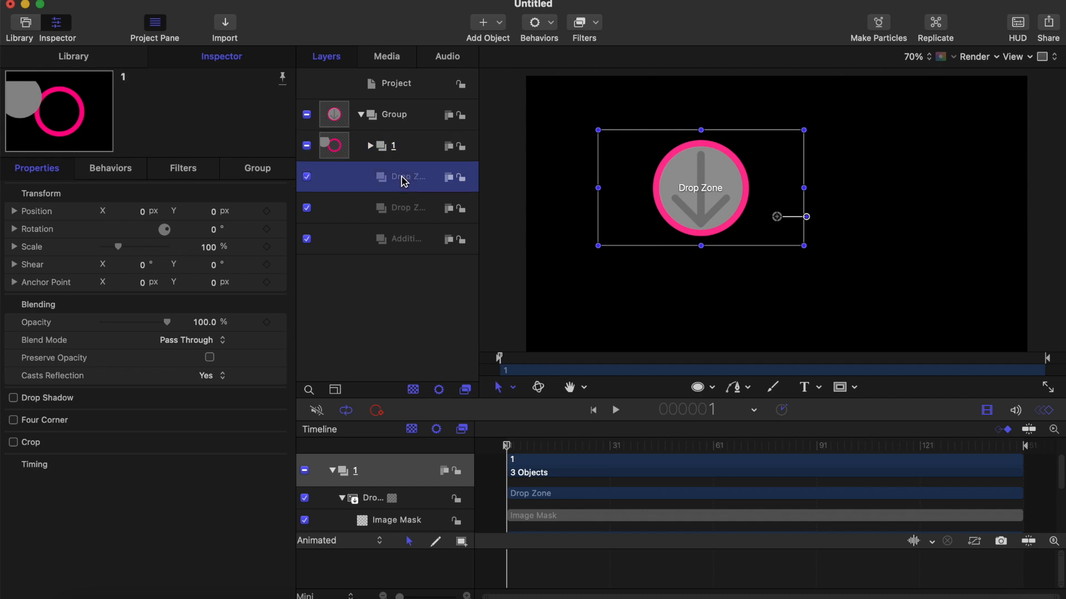
left_click(410, 177)
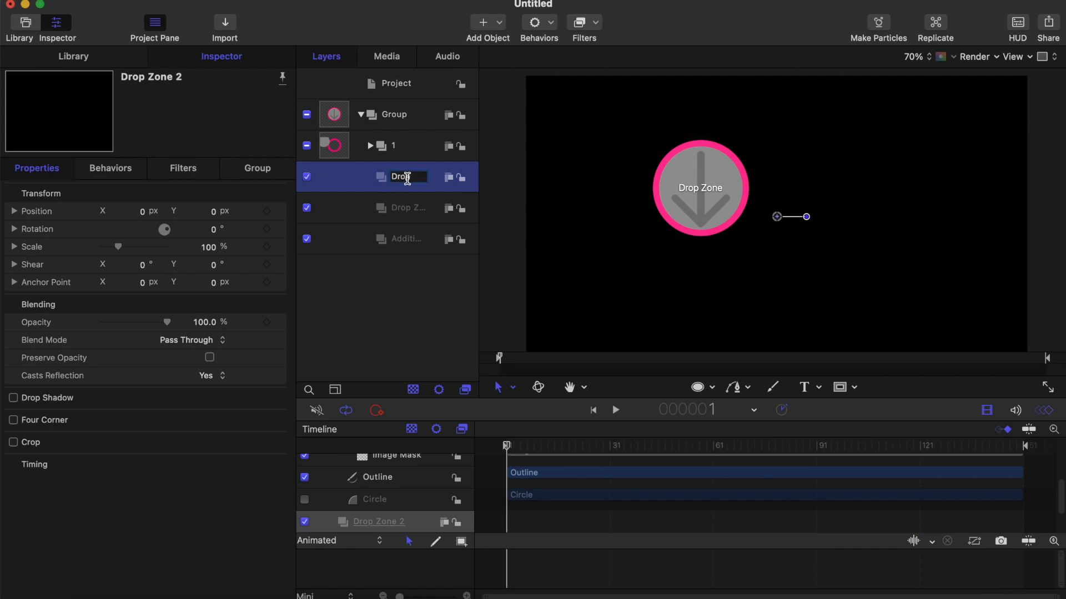
left_click_drag(393, 177, 473, 200)
key("BackSpace")
type("2")
key("Return")
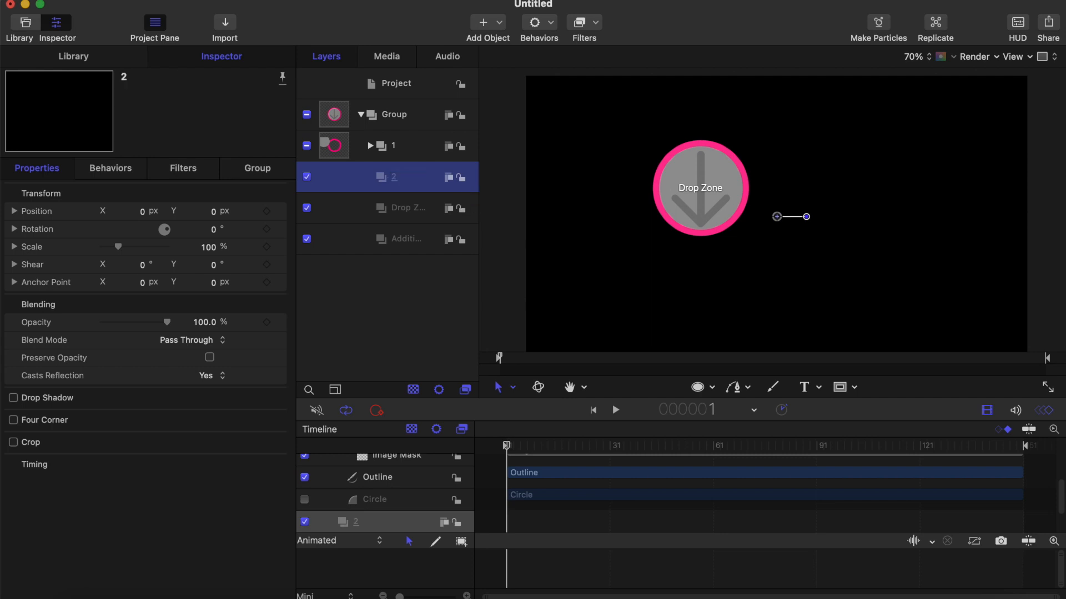
- Rename the Drop Zone 3 group as 3
left_click(401, 215)
double_click(399, 211)
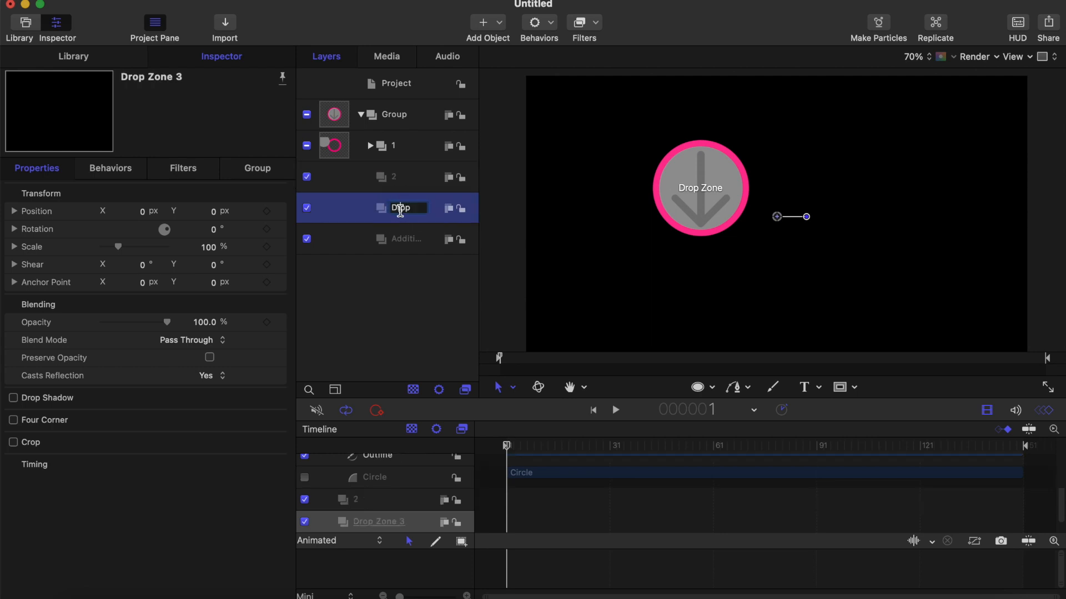
left_click_drag(391, 208, 450, 233)
key("BackSpace")
type("3")
key("Return")
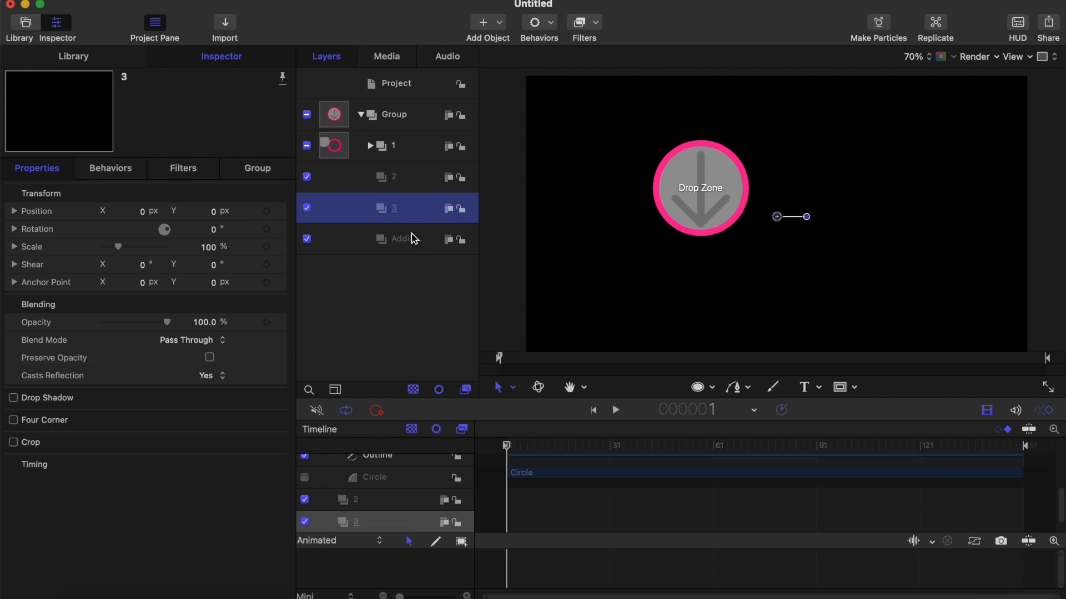
- Draw a circle in group 2 beside the first drop zone, centred at about X -20, Y -7 px, and move group 2 above group 1
left_click(406, 179)
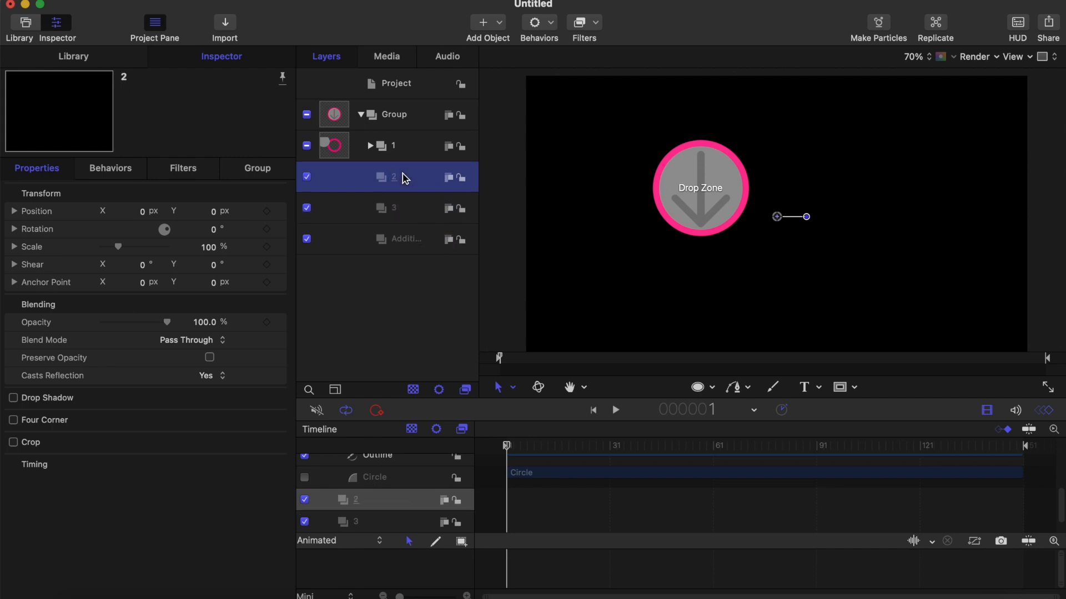
left_click(703, 389)
left_click_drag(739, 187, 804, 233)
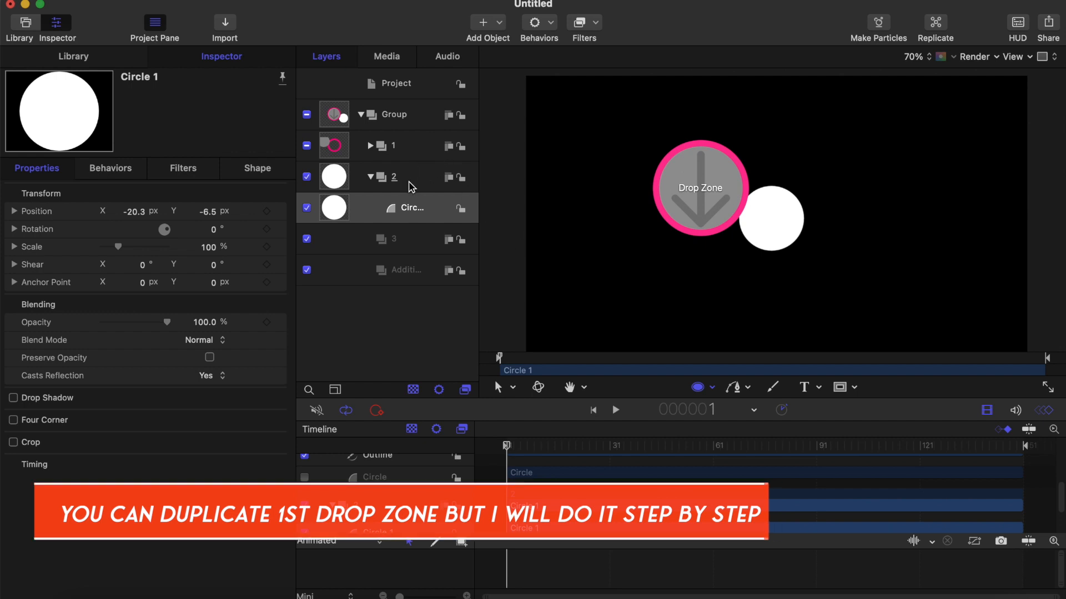
left_click_drag(406, 183, 406, 136)
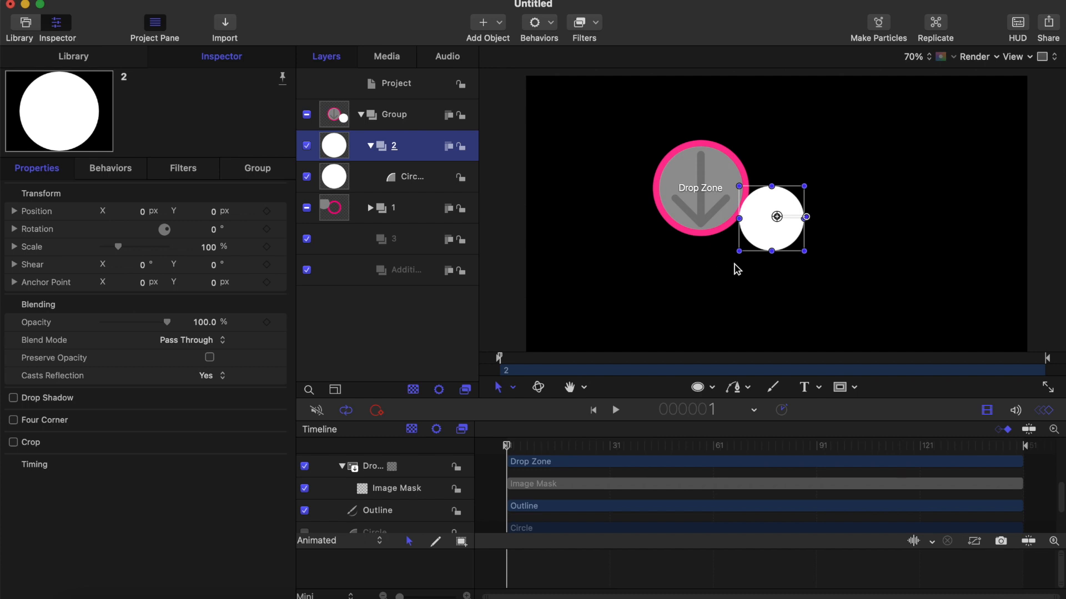
key("super+d")
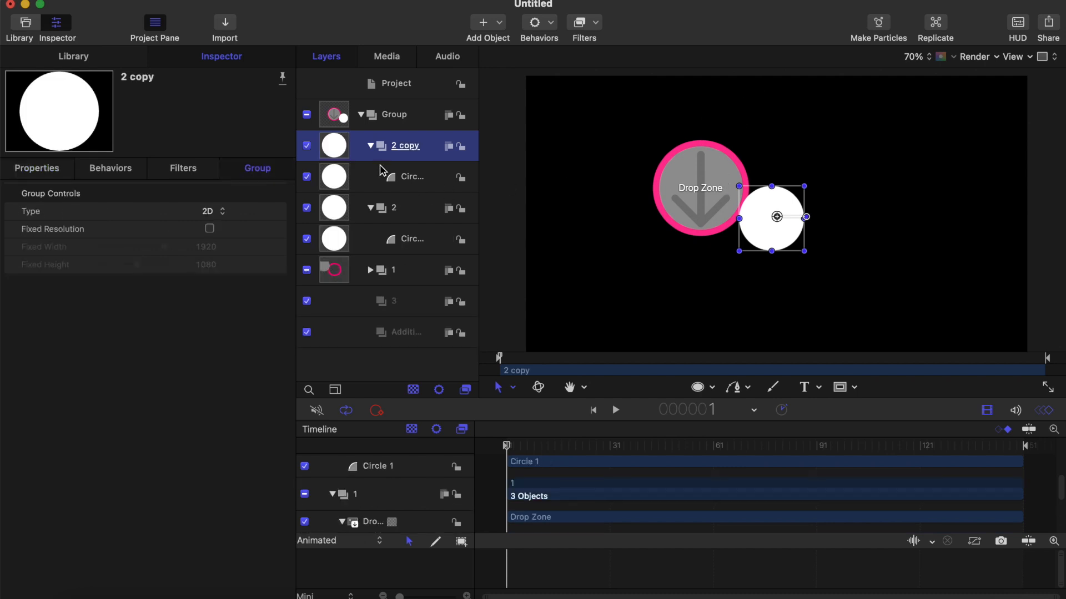
key("Delete")
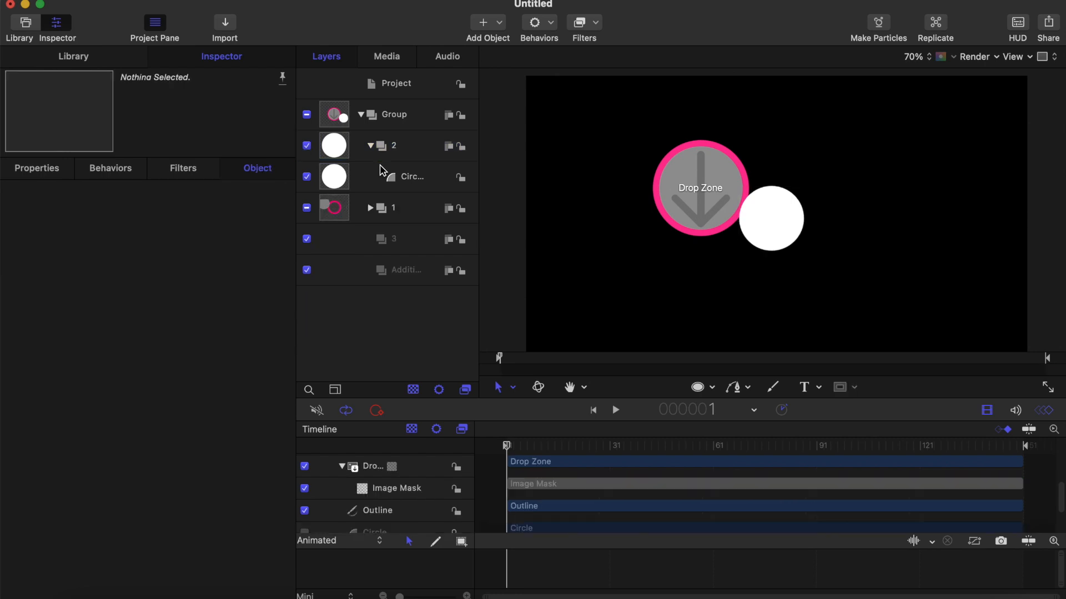
left_click(404, 151)
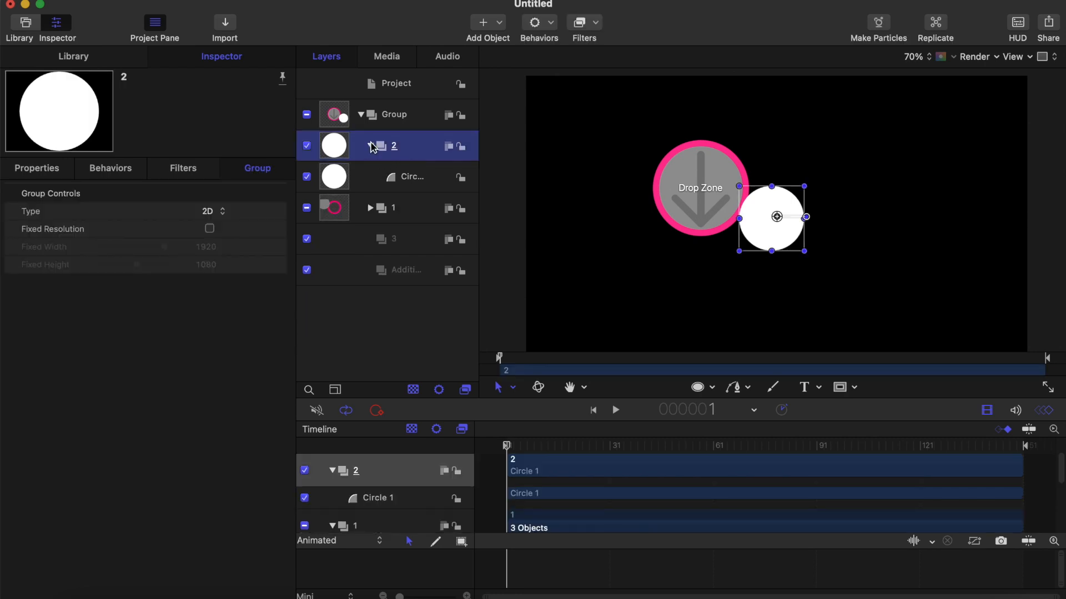
left_click(371, 146)
left_click(370, 146)
- Duplicate the circle in group 2 and make the copy outline-only, with Outline enabled and Fill disabled
left_click(399, 176)
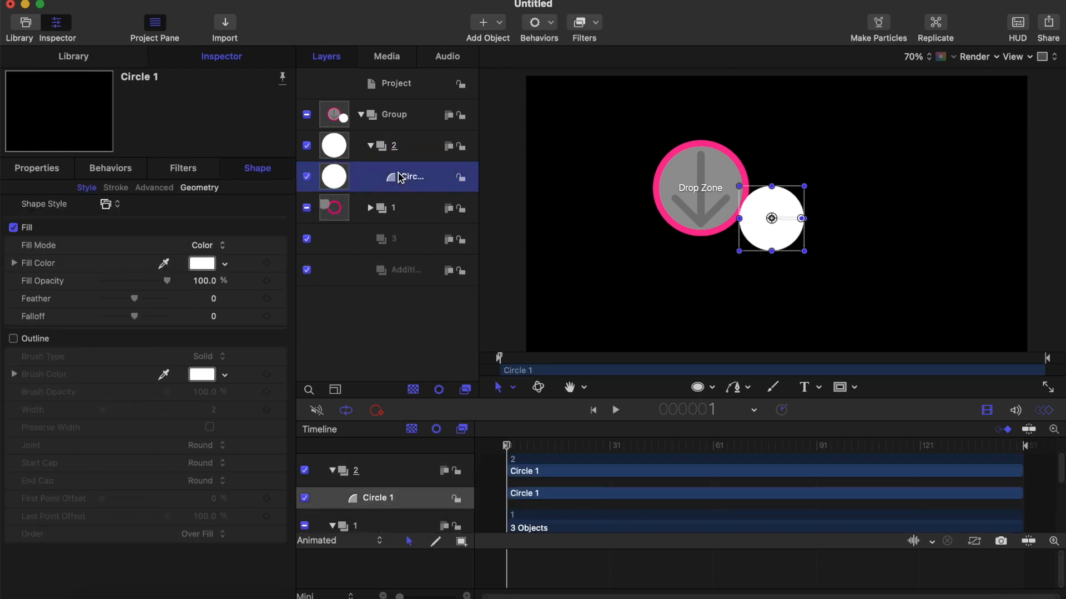
key("super+d")
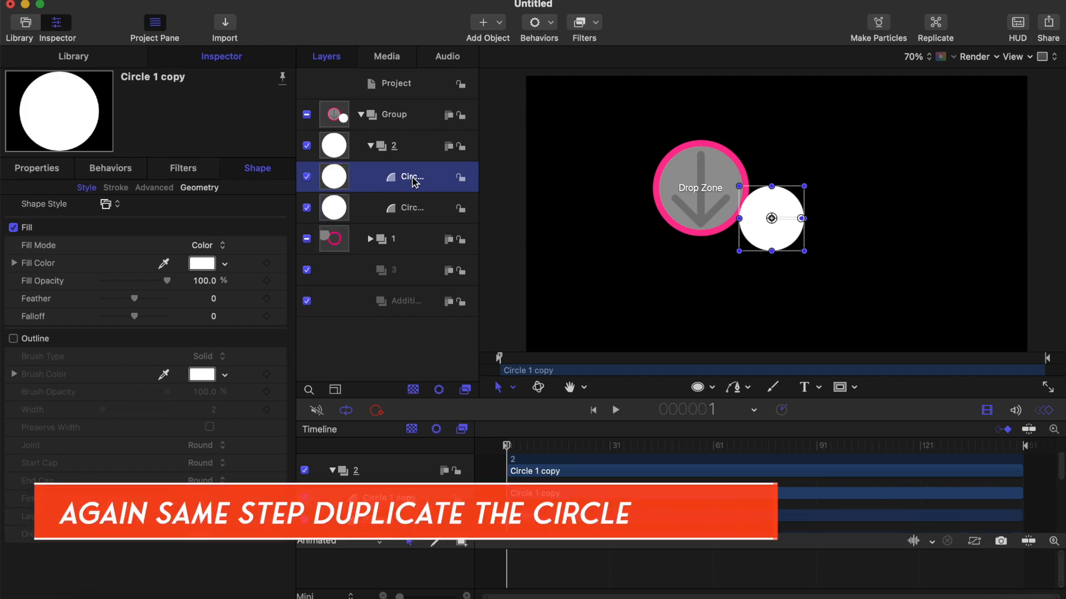
left_click(13, 339)
left_click(13, 228)
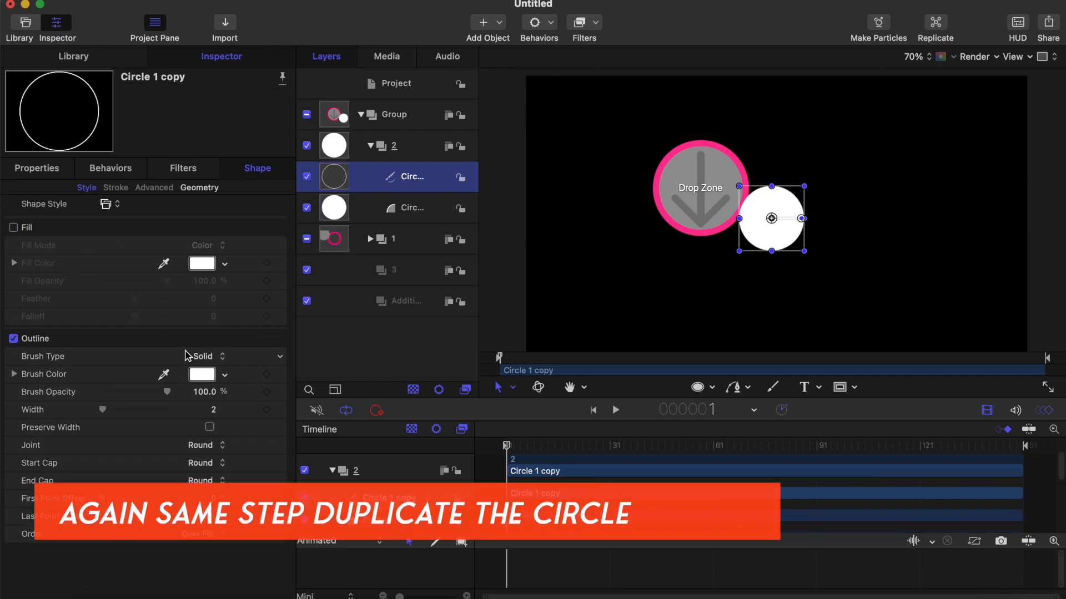
- Set the duplicate circle's outline colour to Teal and its width to 25
left_click(201, 375)
left_click(146, 534)
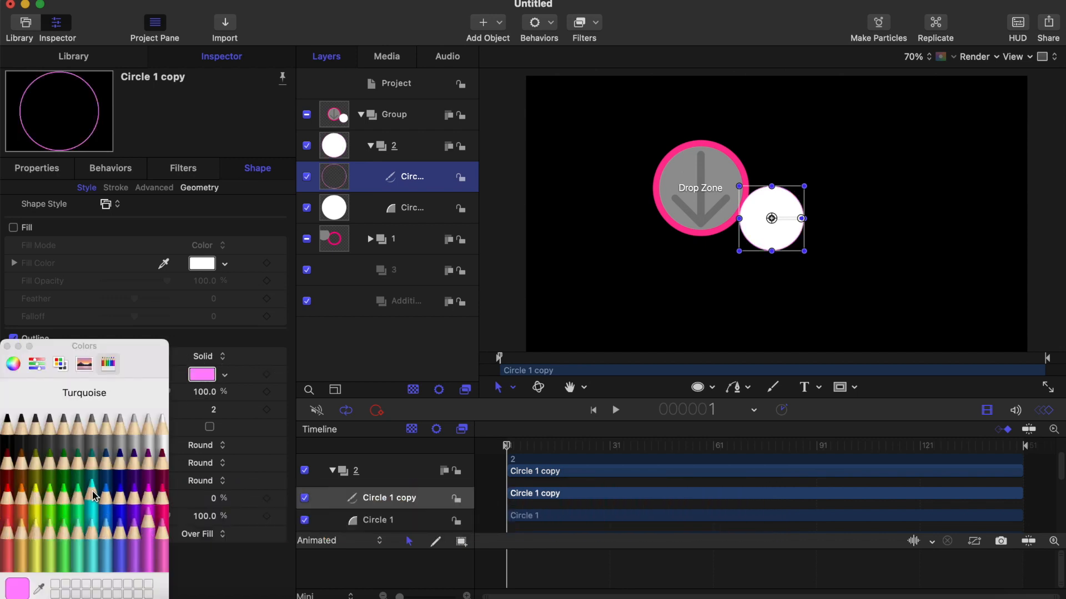
left_click(92, 472)
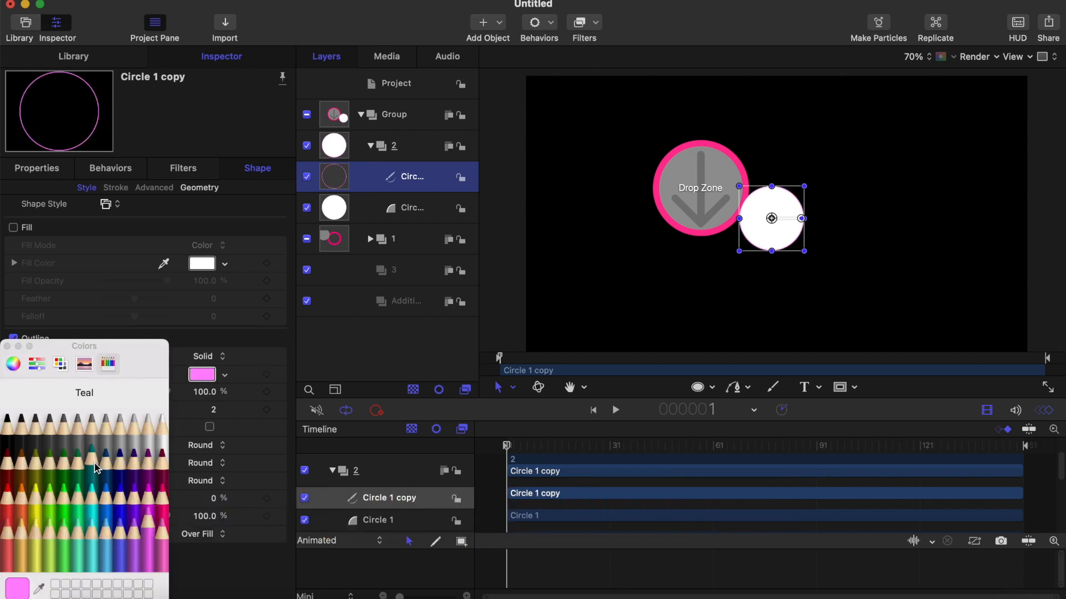
left_click(7, 346)
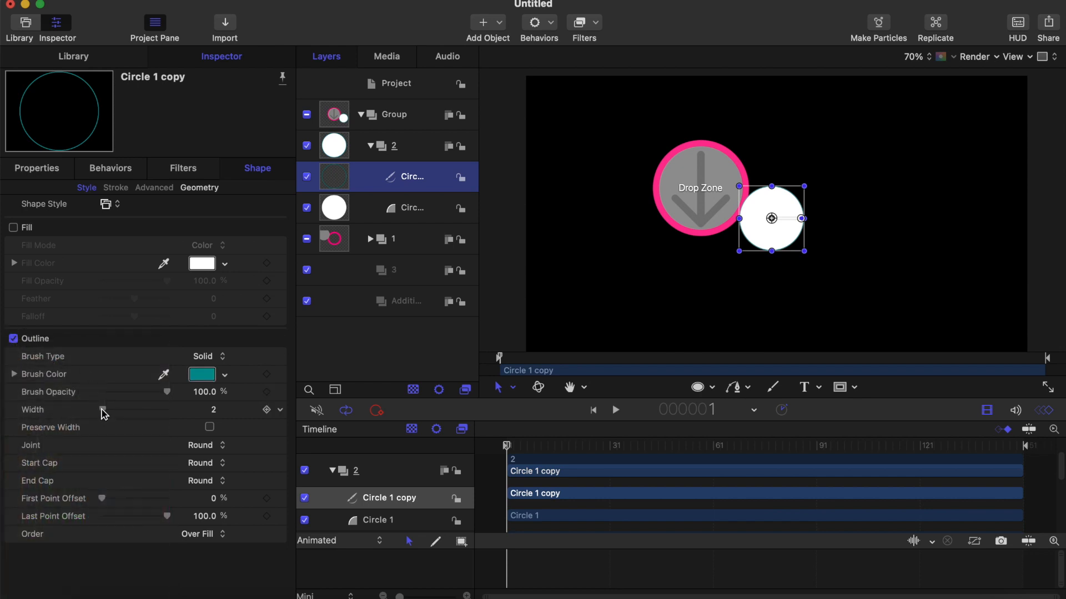
left_click_drag(102, 410, 117, 413)
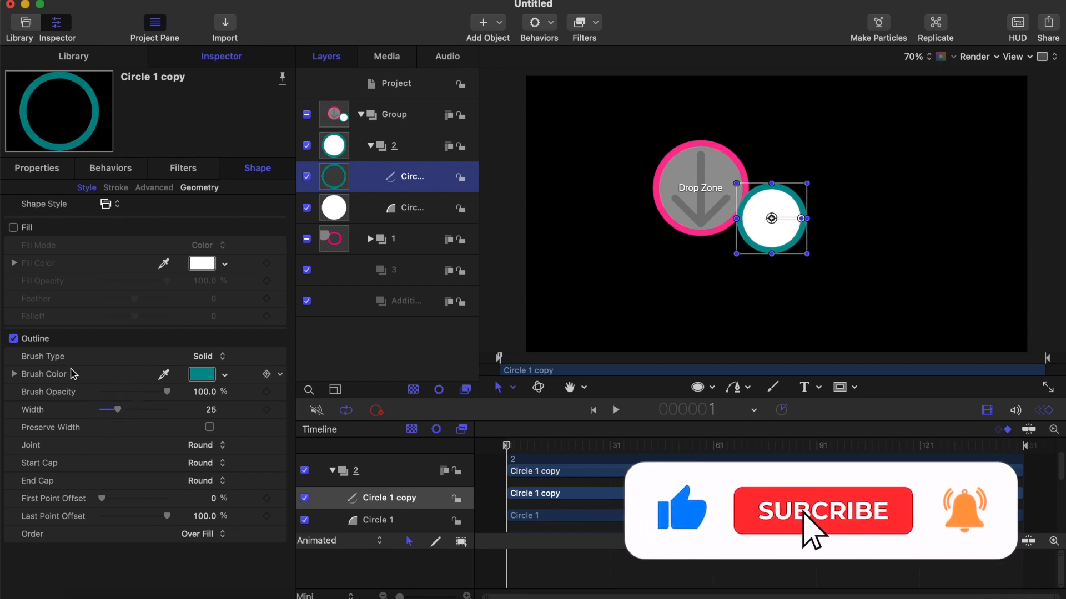
- Scale the teal outline circle to 105%
left_click(35, 169)
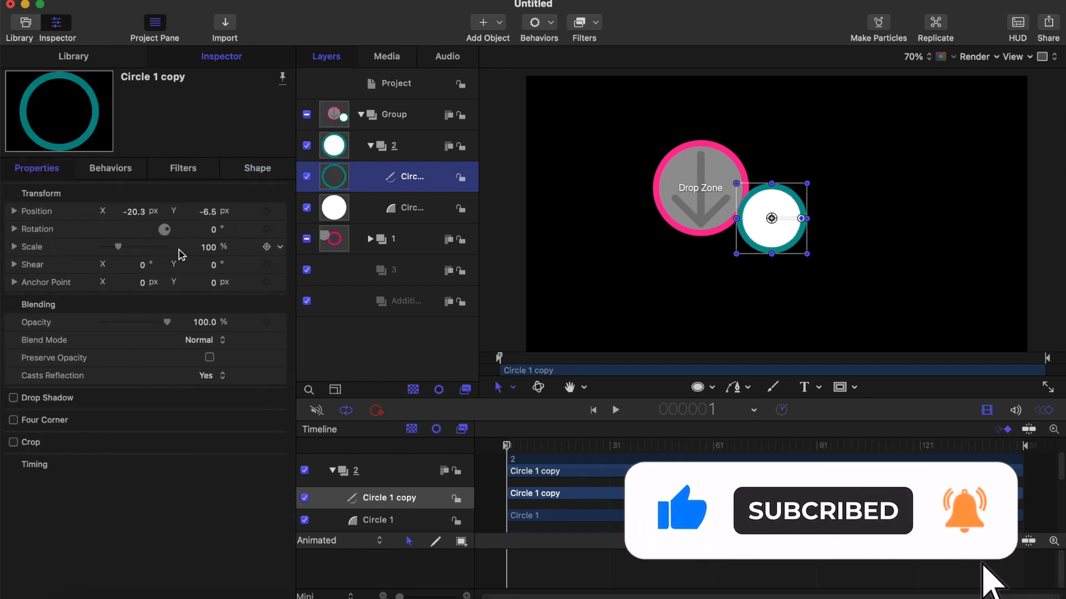
left_click(209, 247)
type("10")
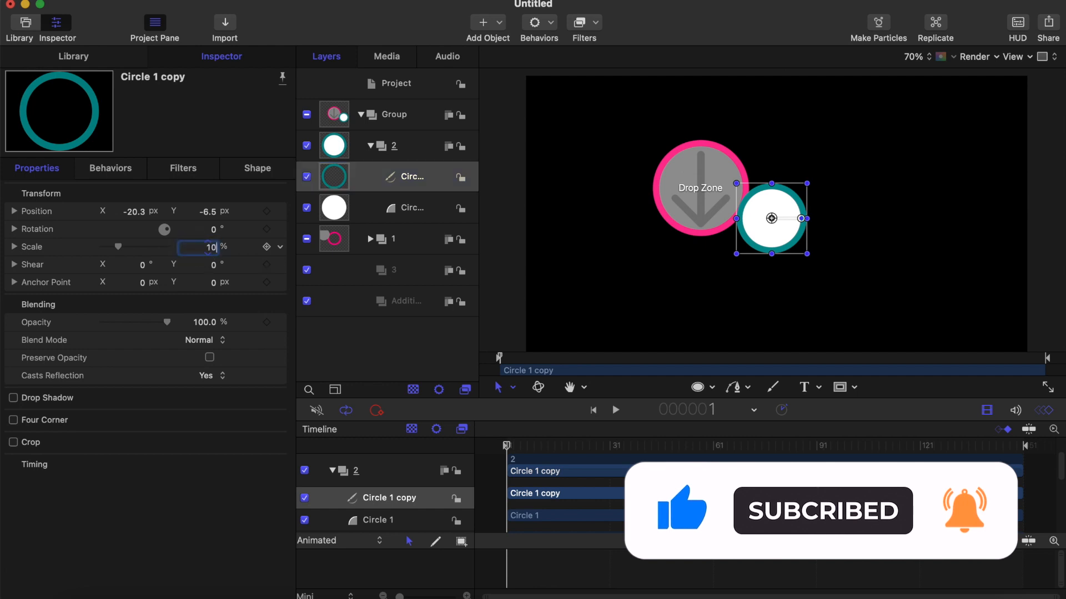
type("5")
key("Return")
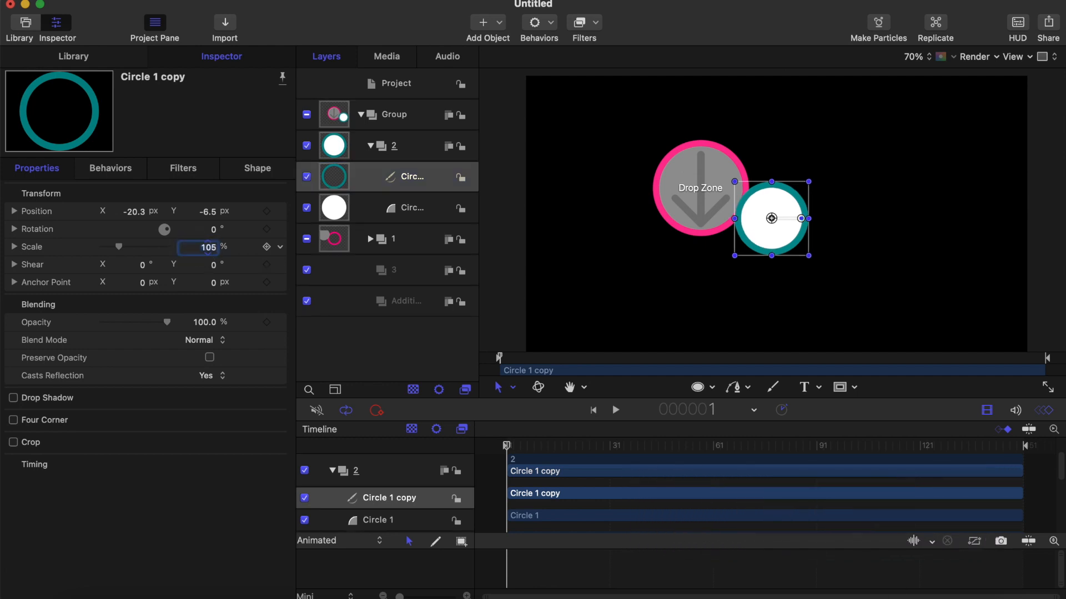
- Add a new drop zone and move it into group 2, above the teal outline circle
left_click(411, 150)
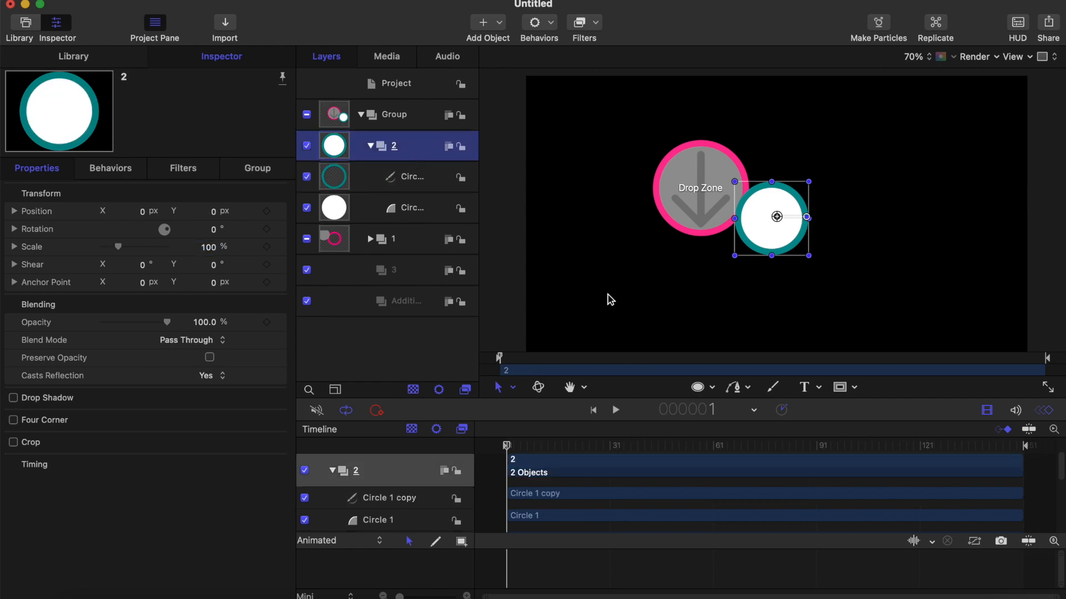
left_click(557, 32)
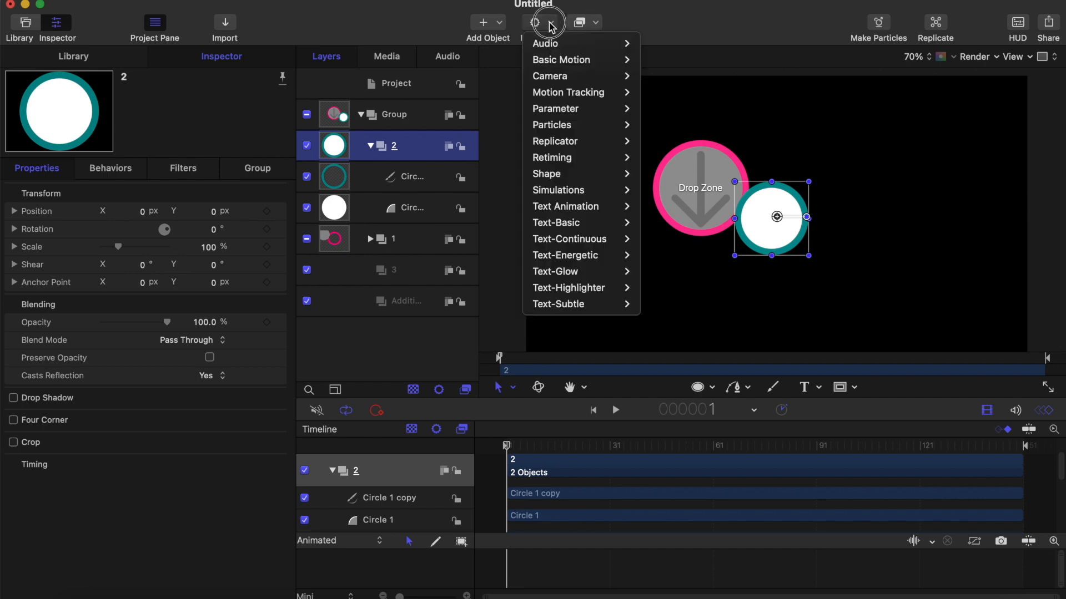
left_click(498, 26)
left_click(498, 25)
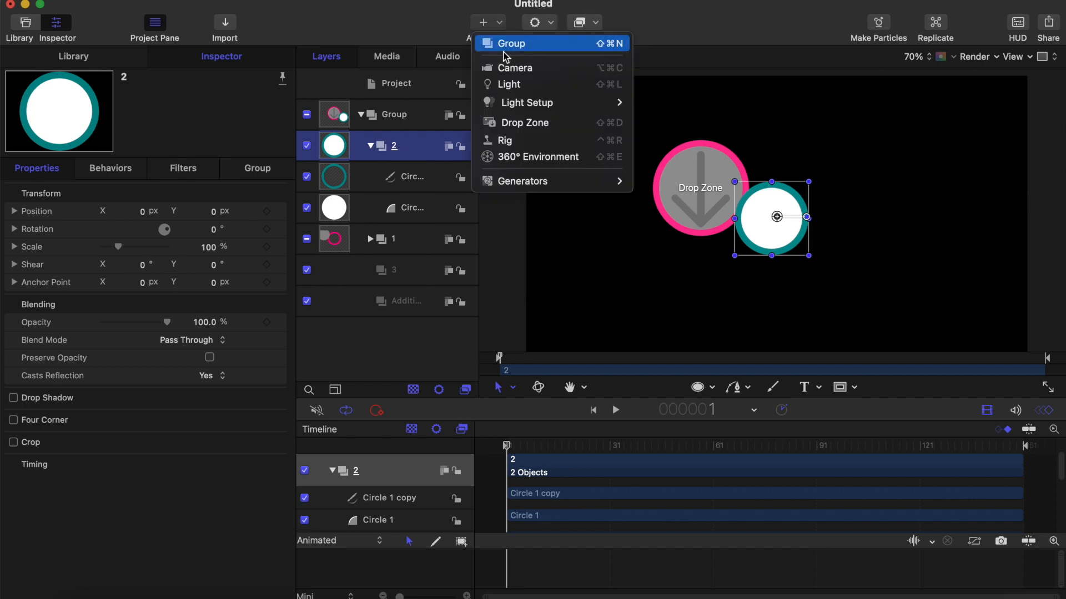
left_click(509, 123)
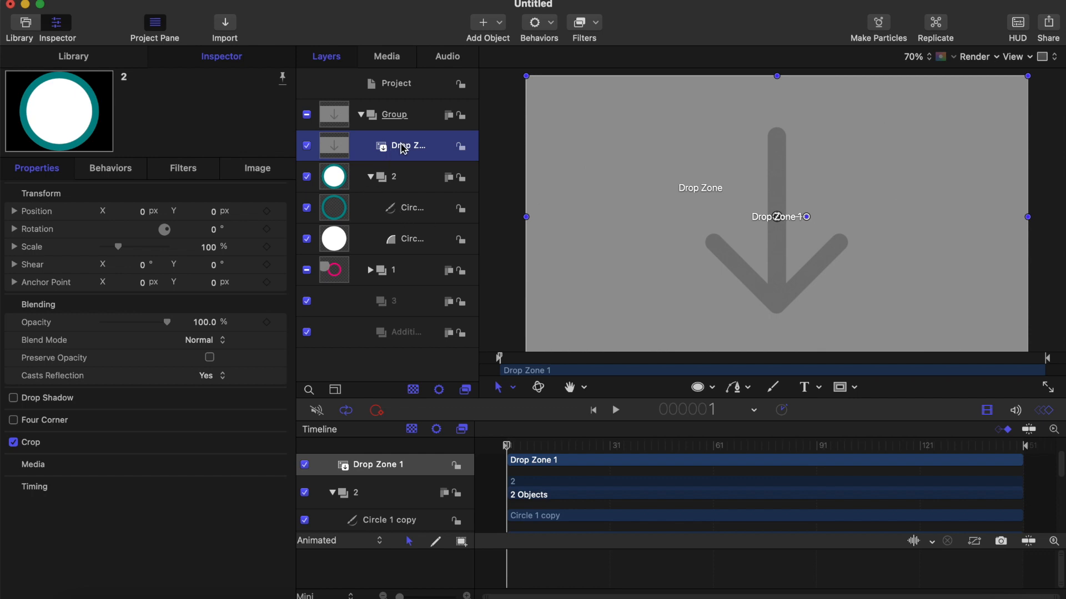
left_click_drag(404, 149, 403, 185)
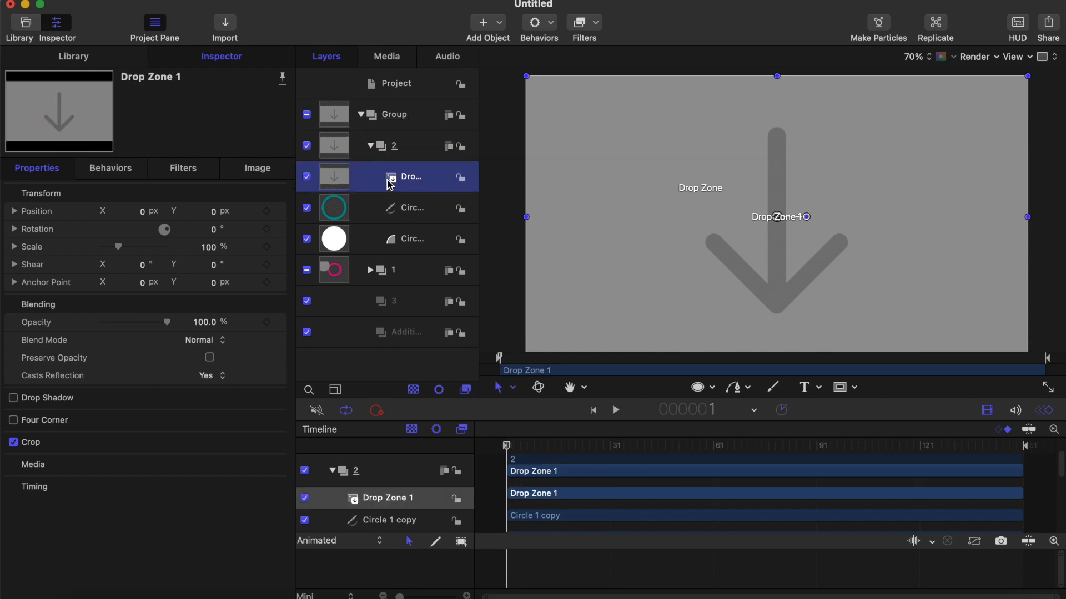
- Add an image mask to the drop zone in group 2, using the filled Circle 1 as the mask source
right_click(395, 184)
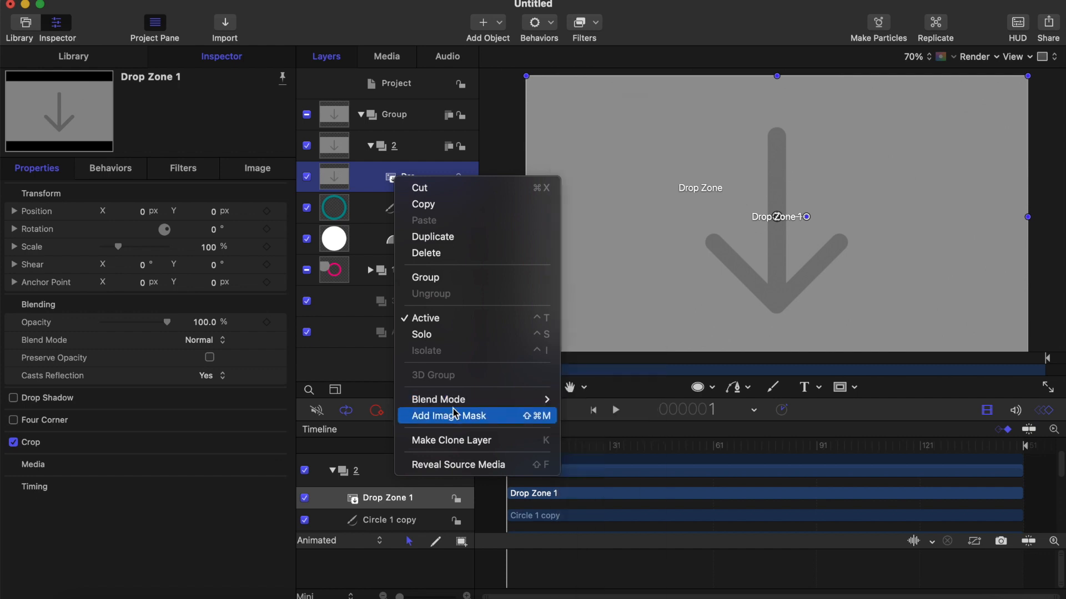
left_click(385, 365)
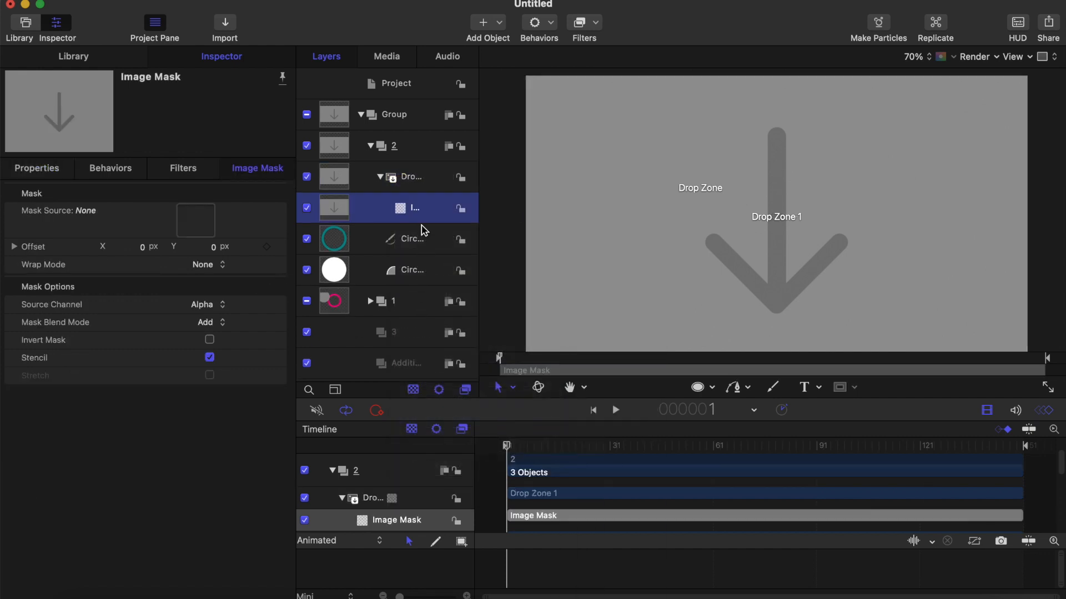
left_click_drag(411, 270, 206, 229)
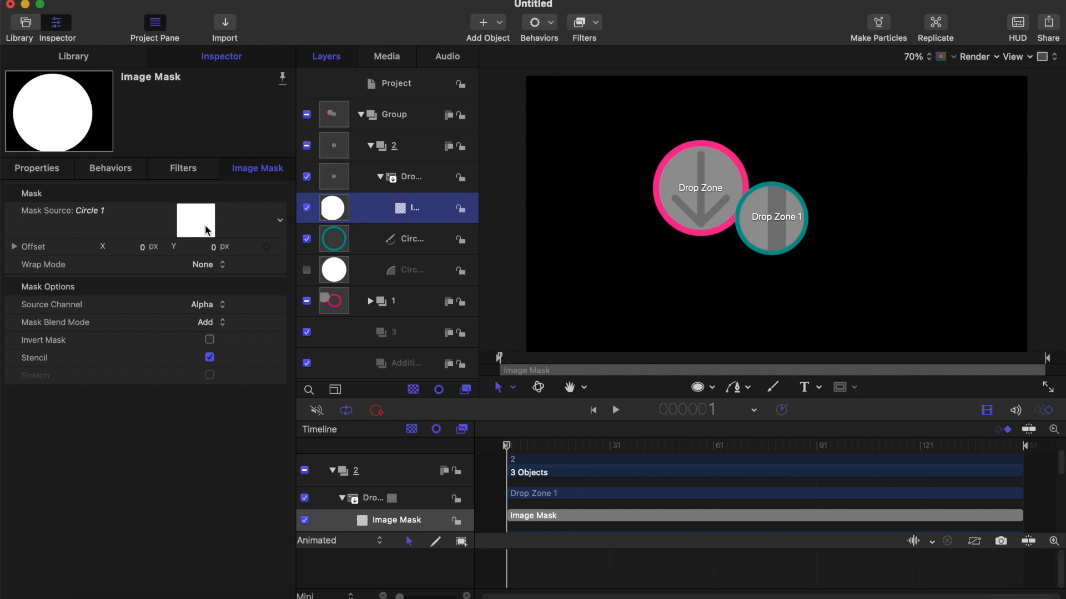
left_click(35, 170)
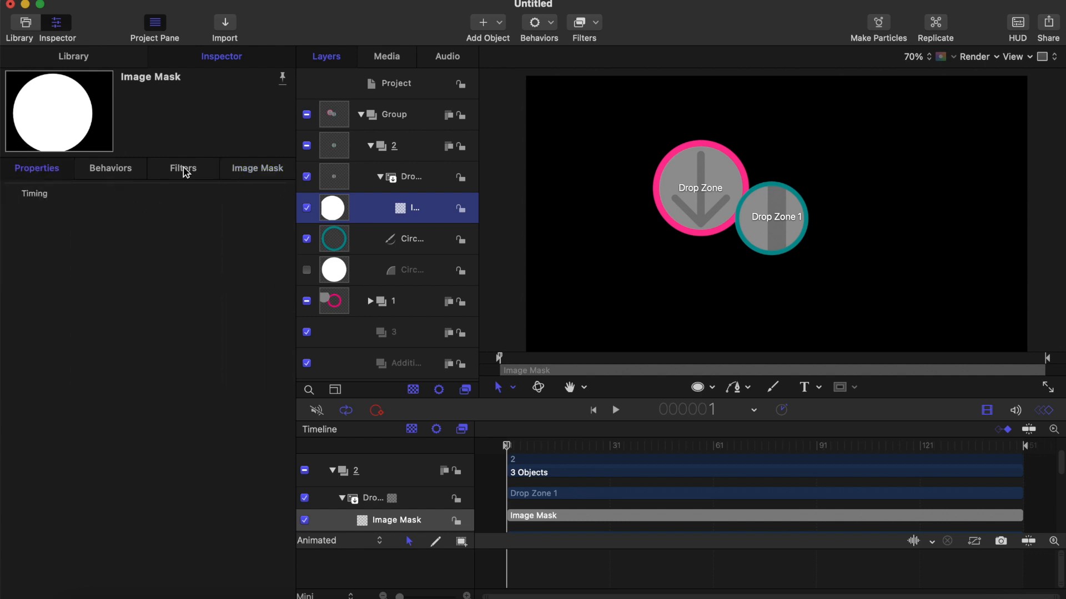
left_click(253, 169)
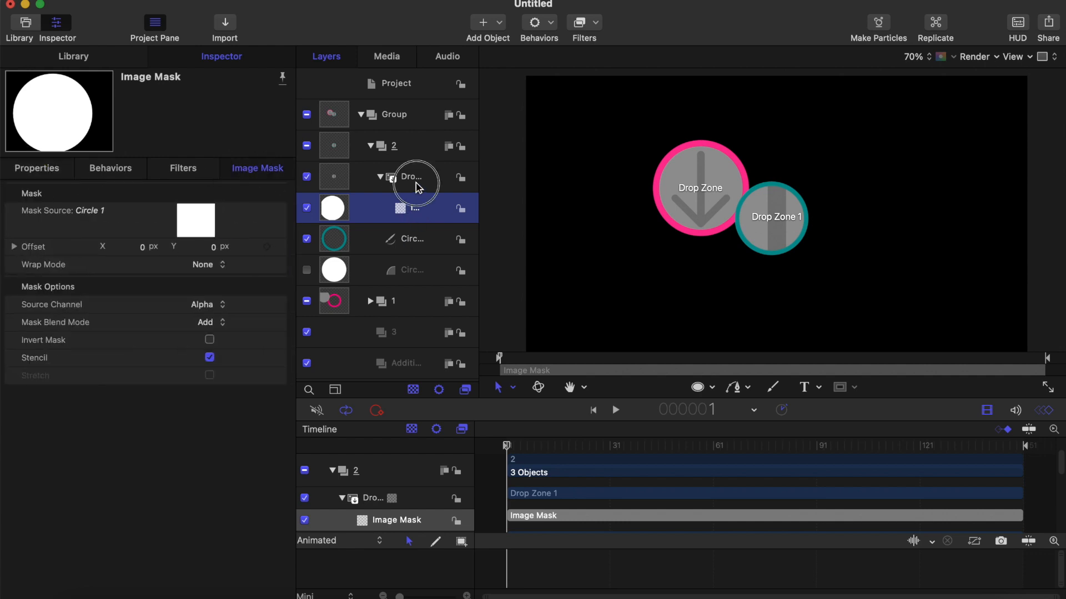
- Scale the masked drop zone in group 2 to 35% and position it at X -20.3, Y -6.5 px
left_click(382, 184)
left_click(48, 168)
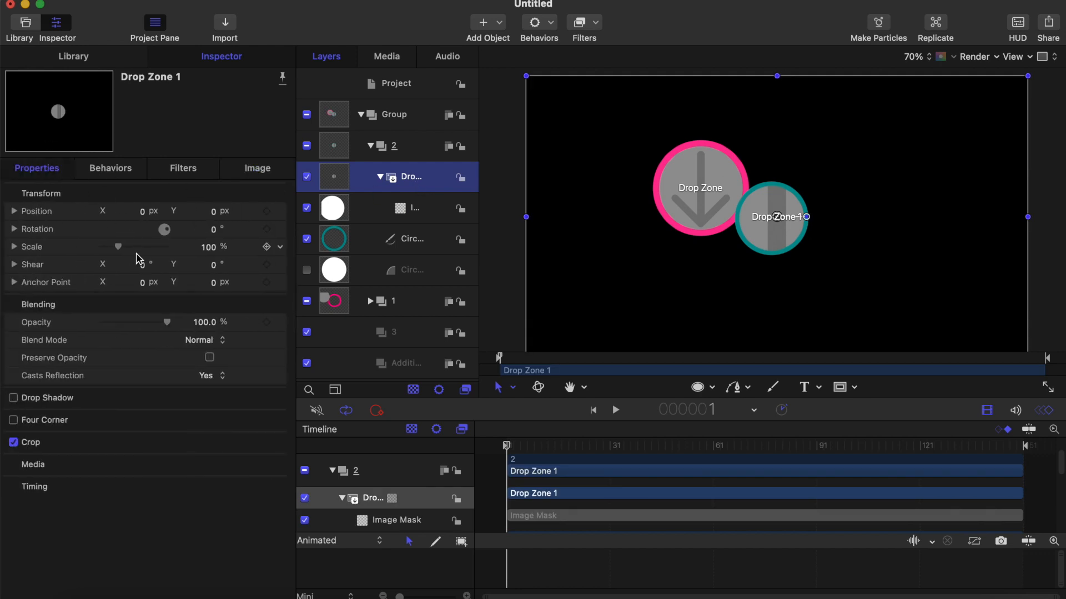
left_click_drag(118, 248, 112, 251)
left_click_drag(111, 250, 108, 251)
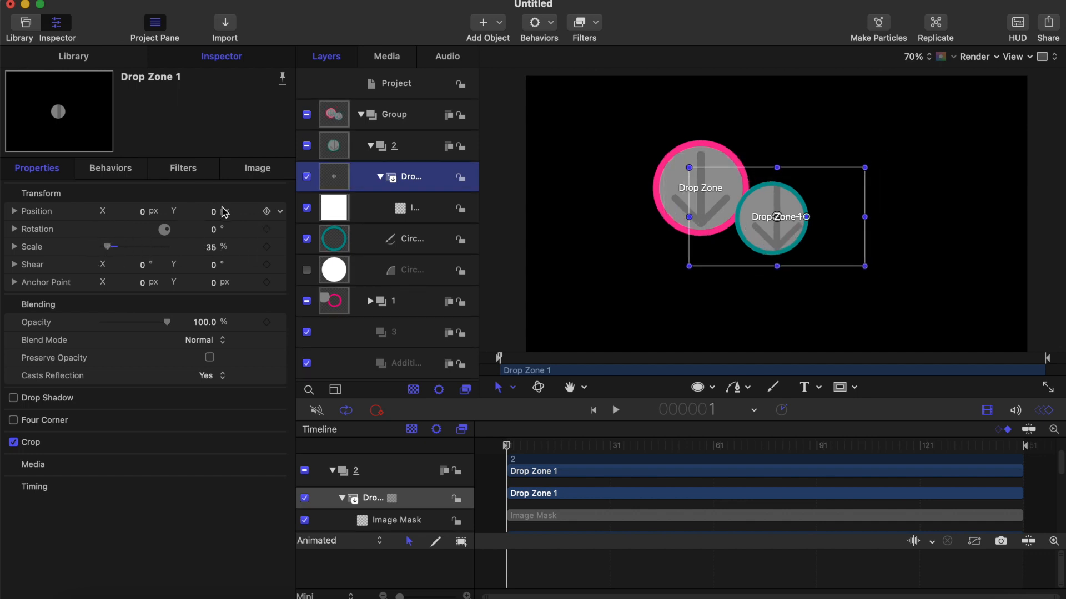
left_click_drag(779, 219, 783, 225)
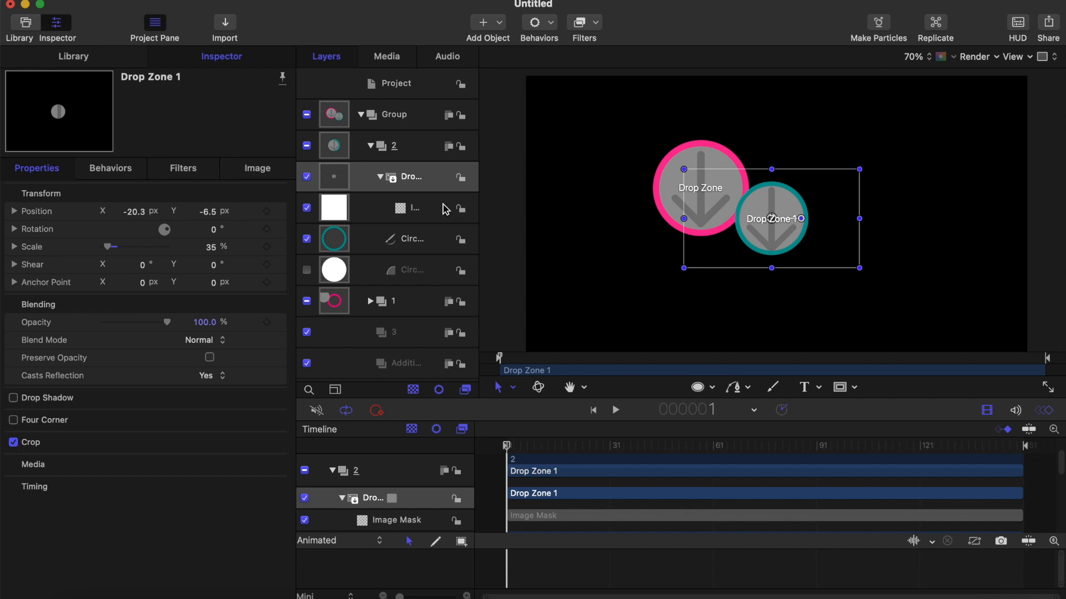
- Collapse group 2 and move group 3 above it in the layer order
left_click(403, 214)
left_click(409, 153)
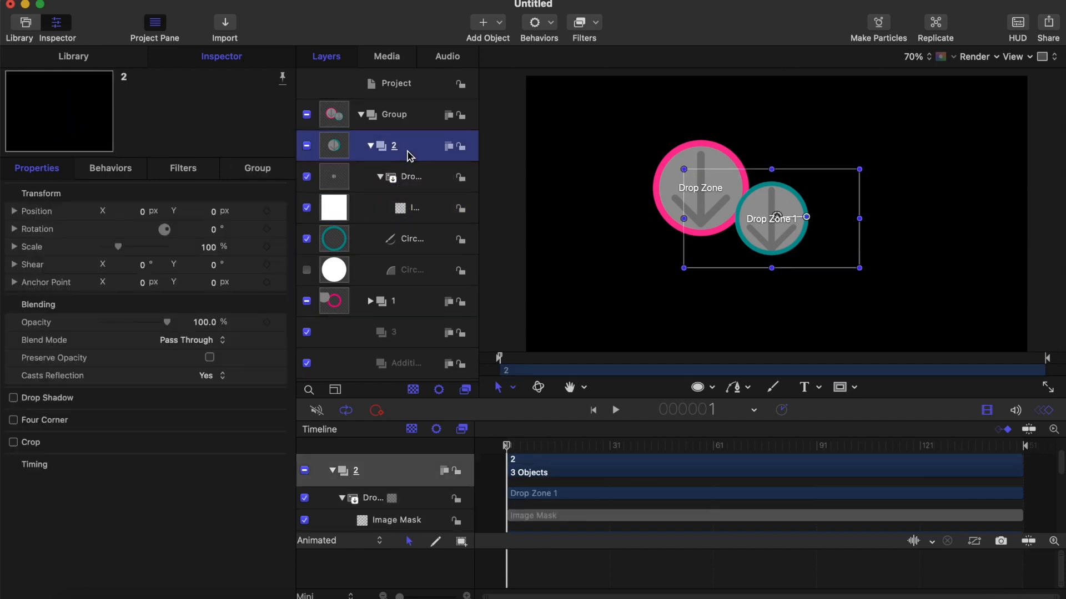
left_click(370, 146)
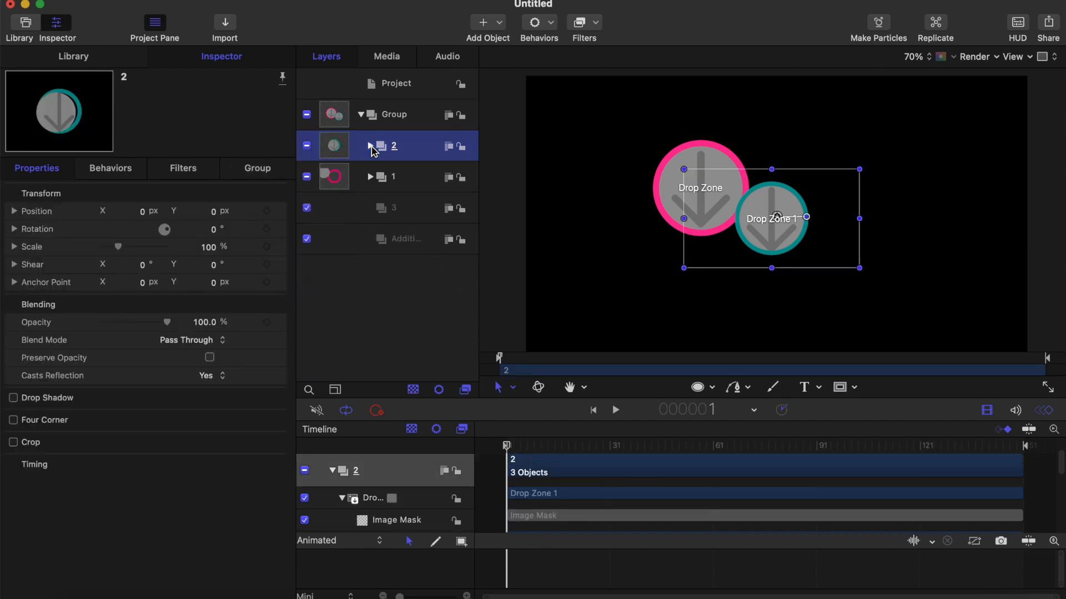
left_click_drag(381, 213, 396, 136)
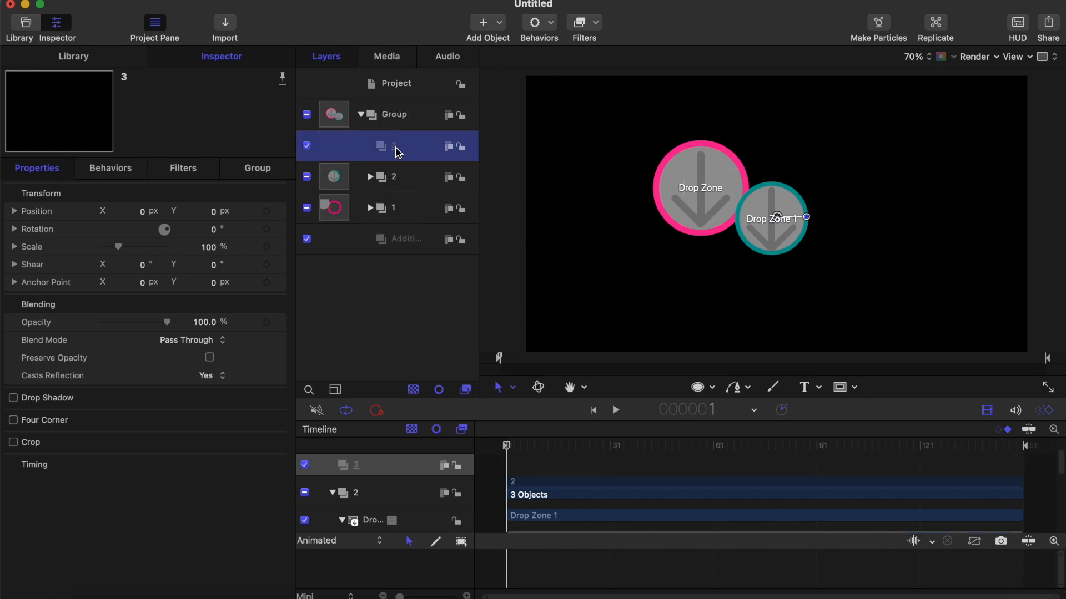
- Draw a smaller circle in group 3 just below the two drop zones, centred at about X -166, Y -162 px
double_click(395, 147)
key("Return")
left_click(714, 389)
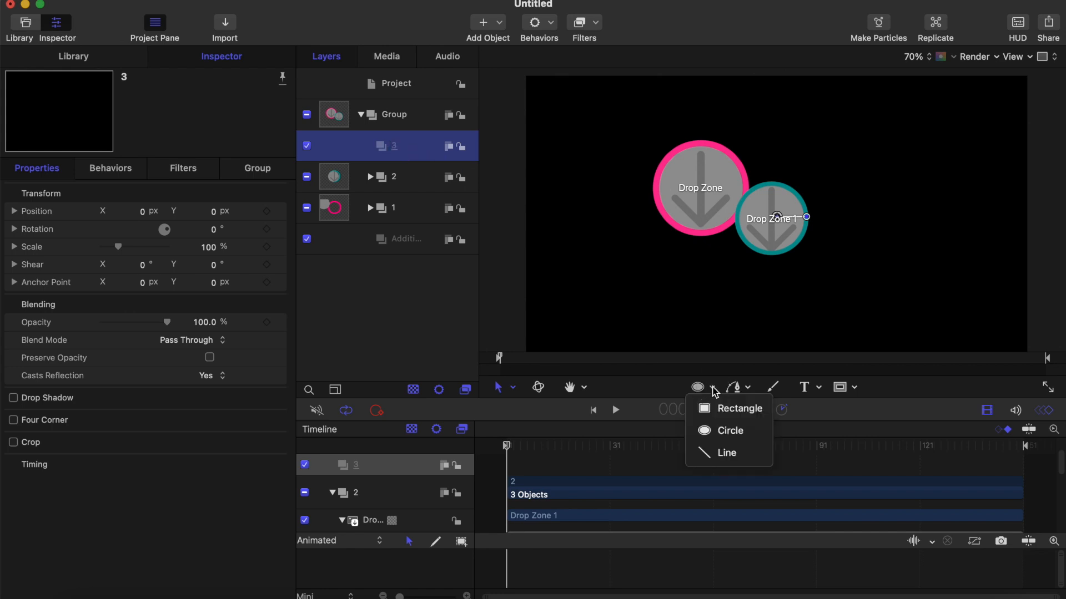
left_click(721, 430)
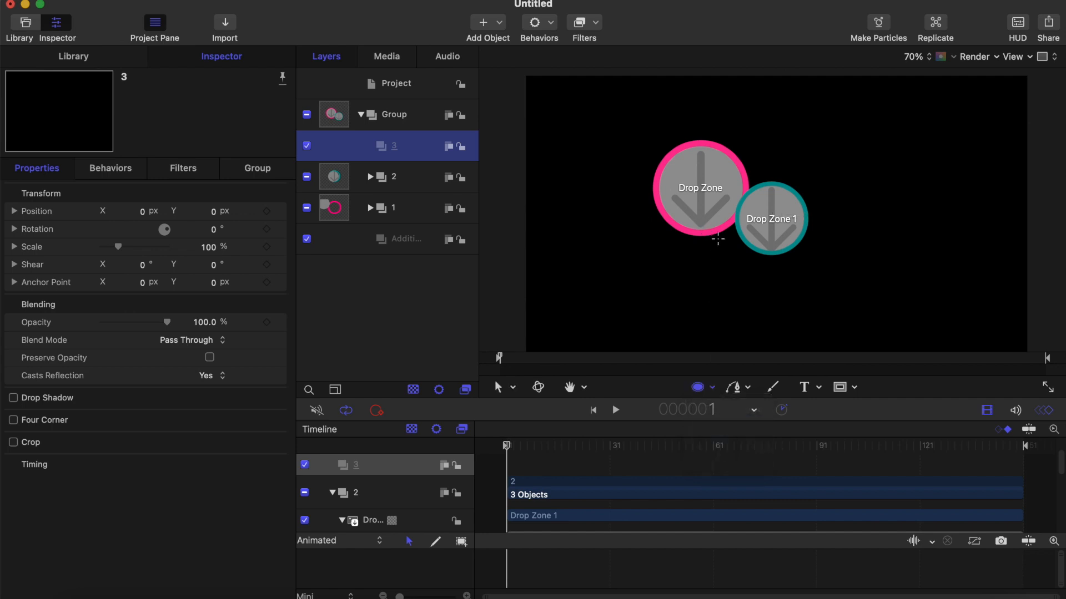
left_click_drag(709, 237, 758, 273)
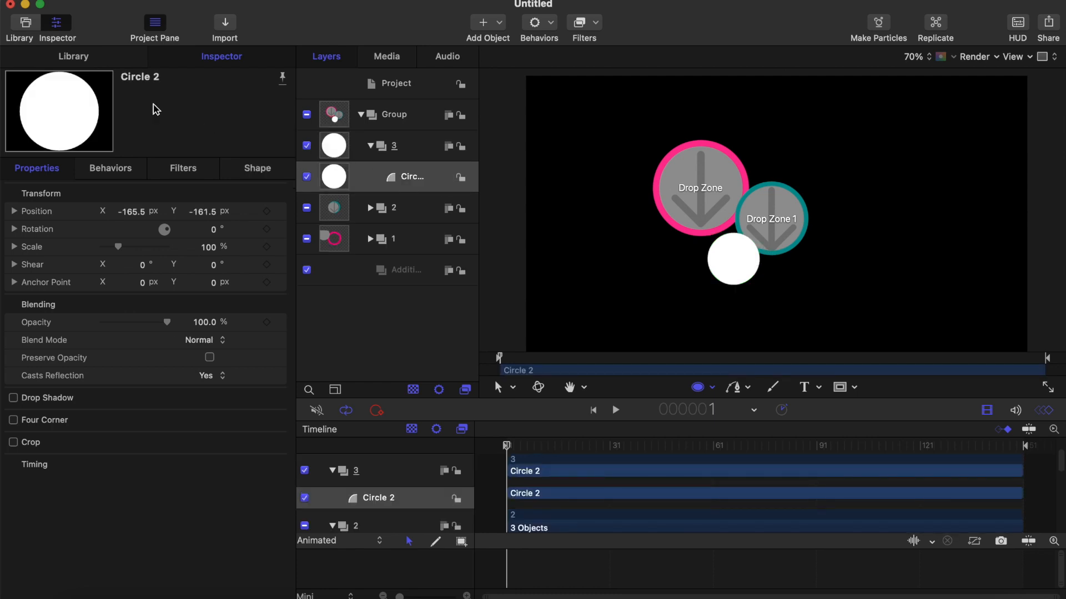
- Move the white circle in group 3 to X -196.5, Y -138.5 px, below the two drop zones
left_click_drag(127, 215, 113, 214)
left_click_drag(203, 212, 214, 213)
left_click_drag(131, 213, 131, 212)
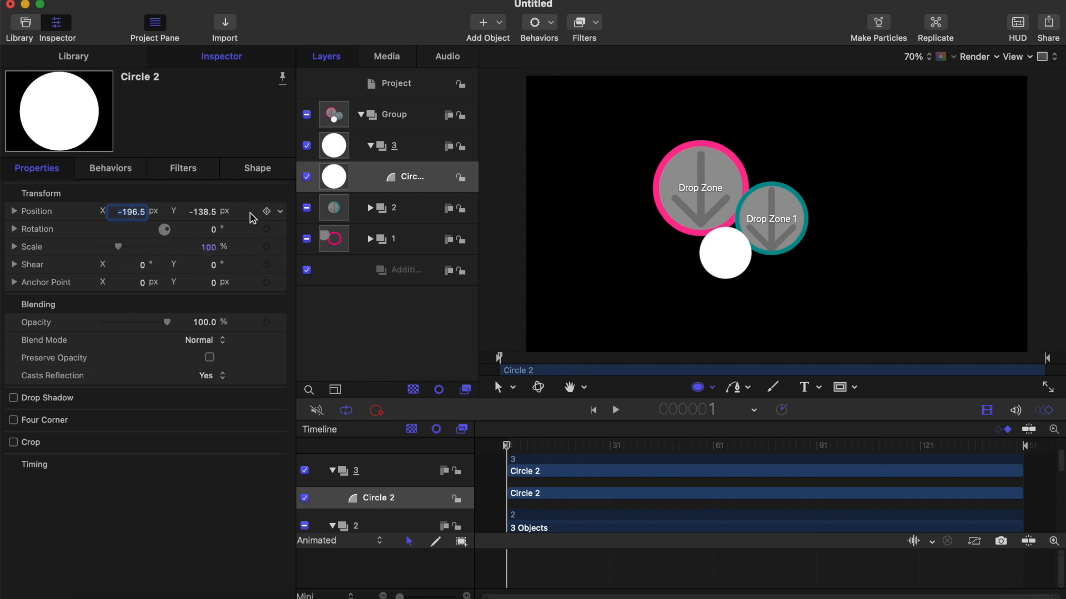
- Duplicate the circle in group 3 and make the copy outline-only, with its fill turned off
left_click(412, 183)
key("super+d")
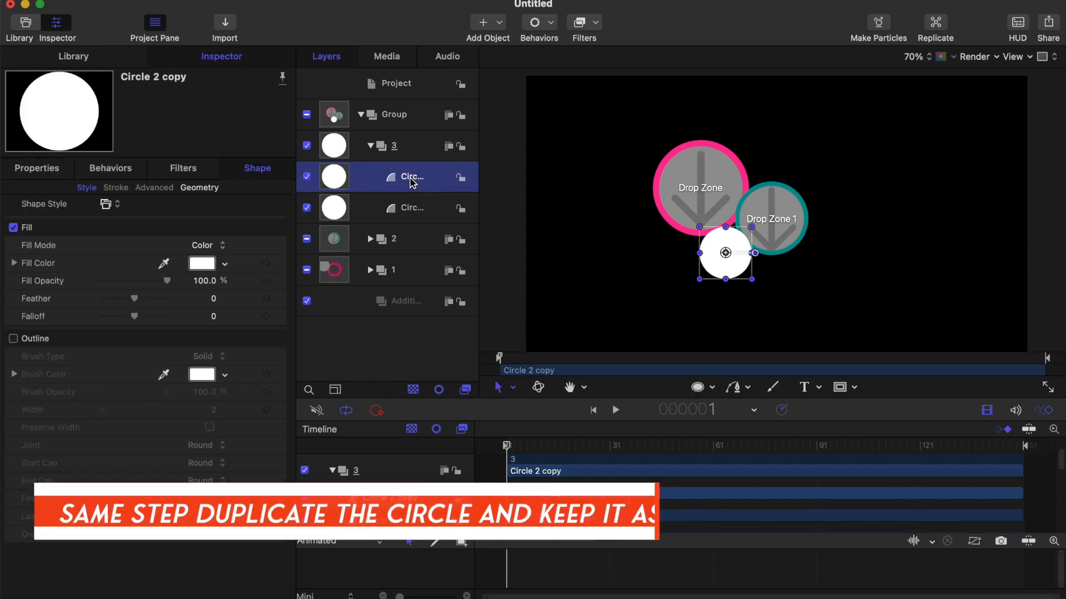
left_click(13, 339)
left_click(14, 227)
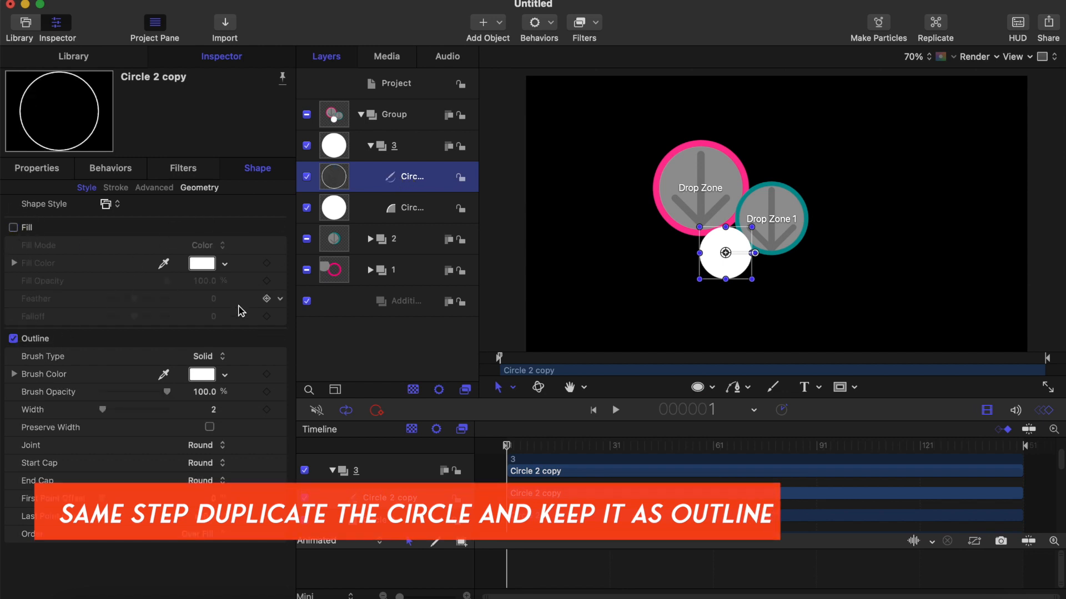
- Try Clover, purple and Banana pencil colours for the copied circle's outline
left_click(202, 375)
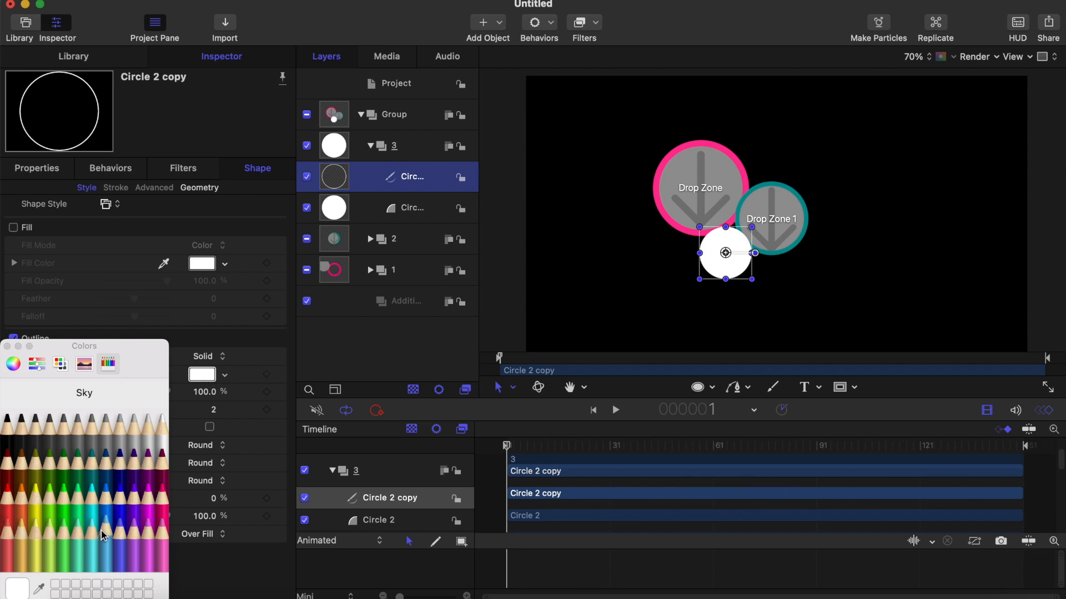
left_click(50, 469)
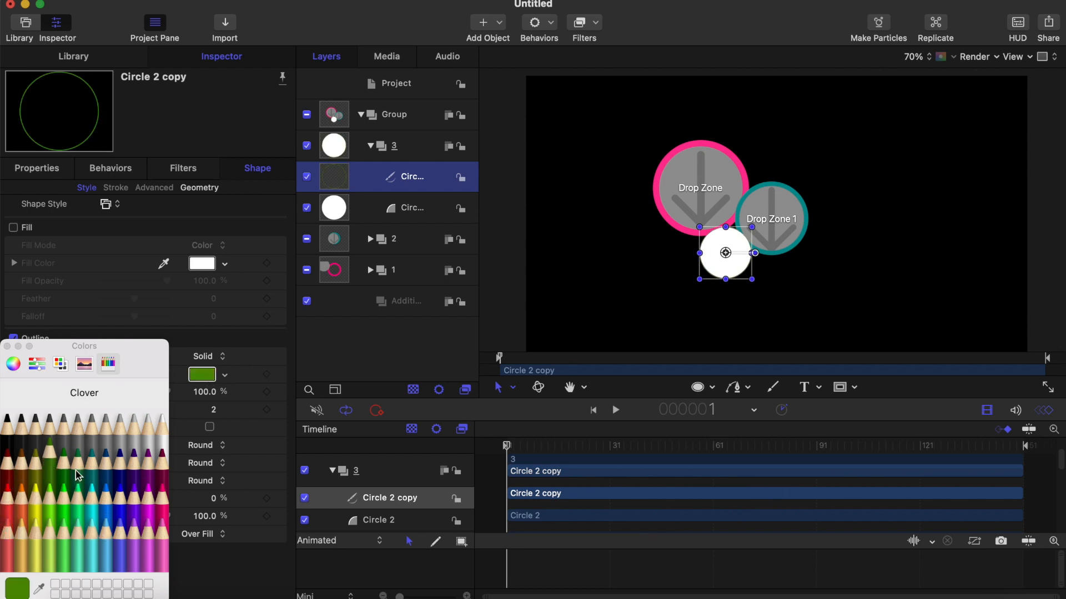
left_click(149, 460)
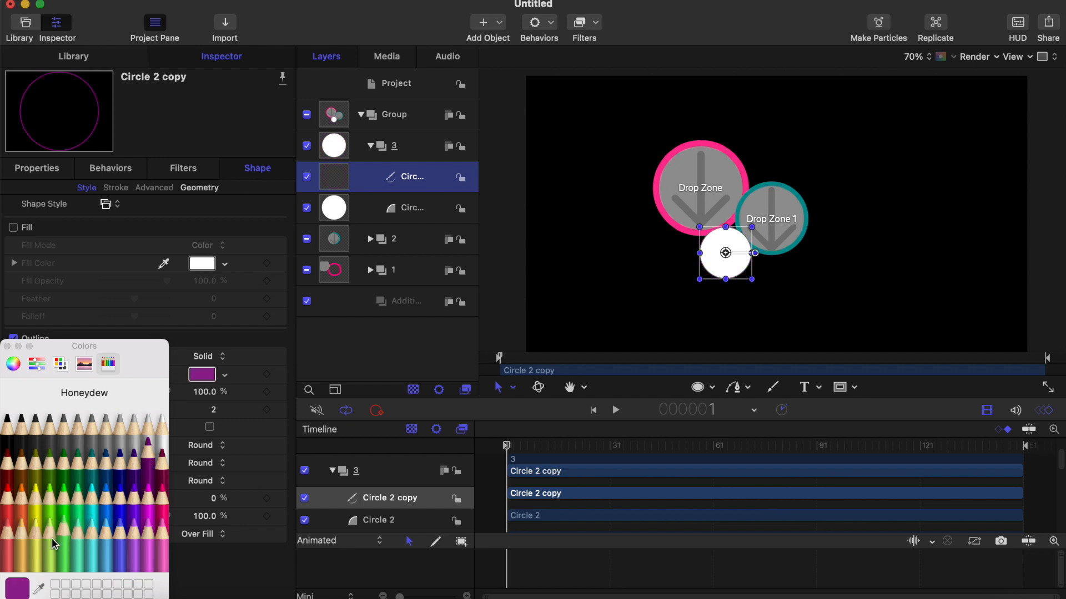
left_click(33, 541)
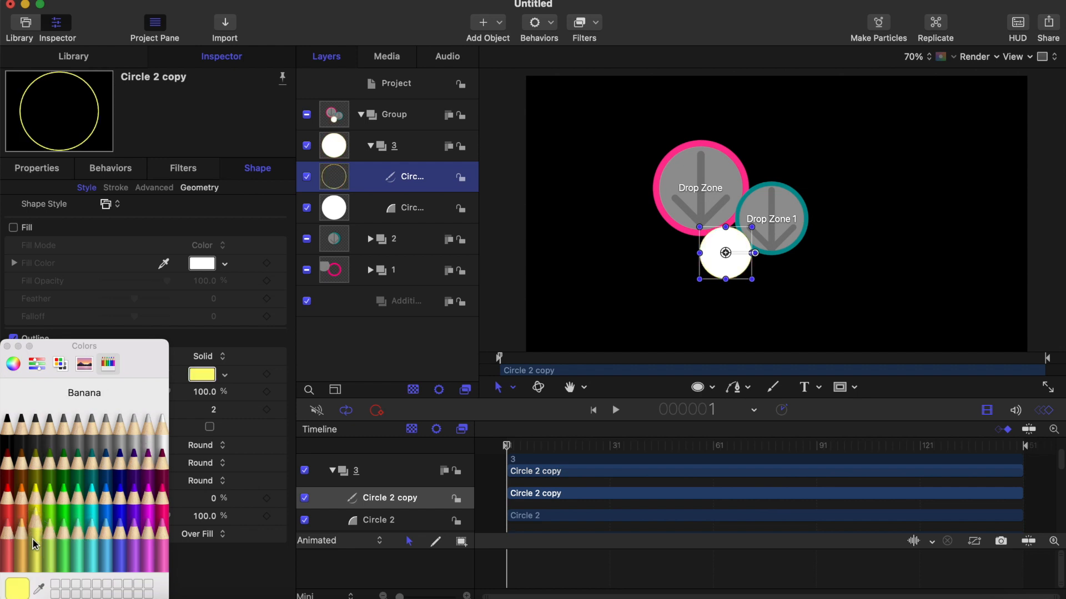
left_click(7, 346)
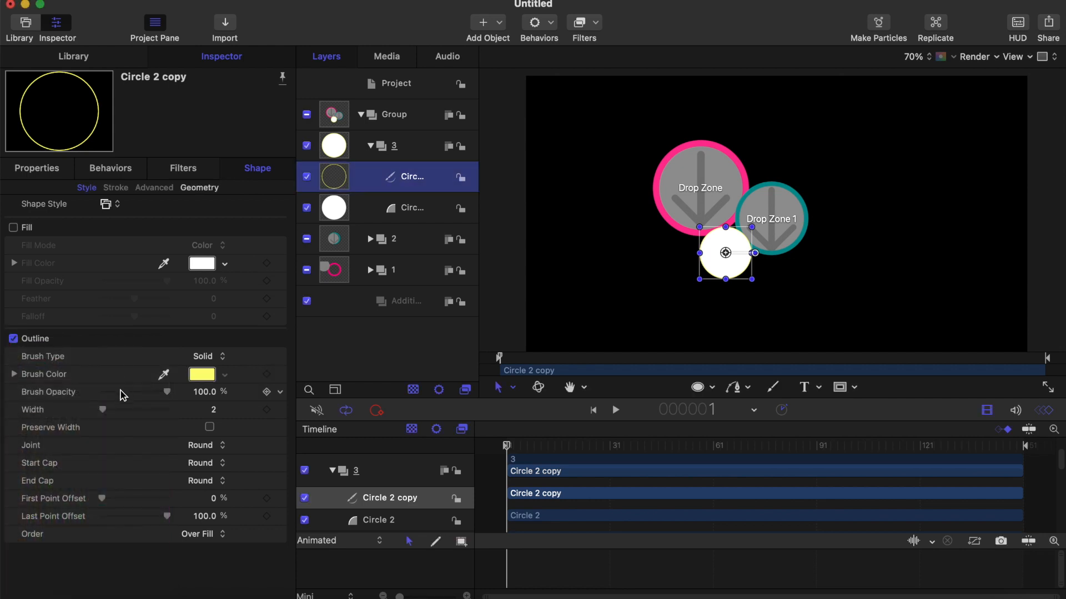
- Set the copied circle's outline width to 21 and its brush color to Moss green
left_click_drag(105, 412, 121, 415)
left_click(202, 374)
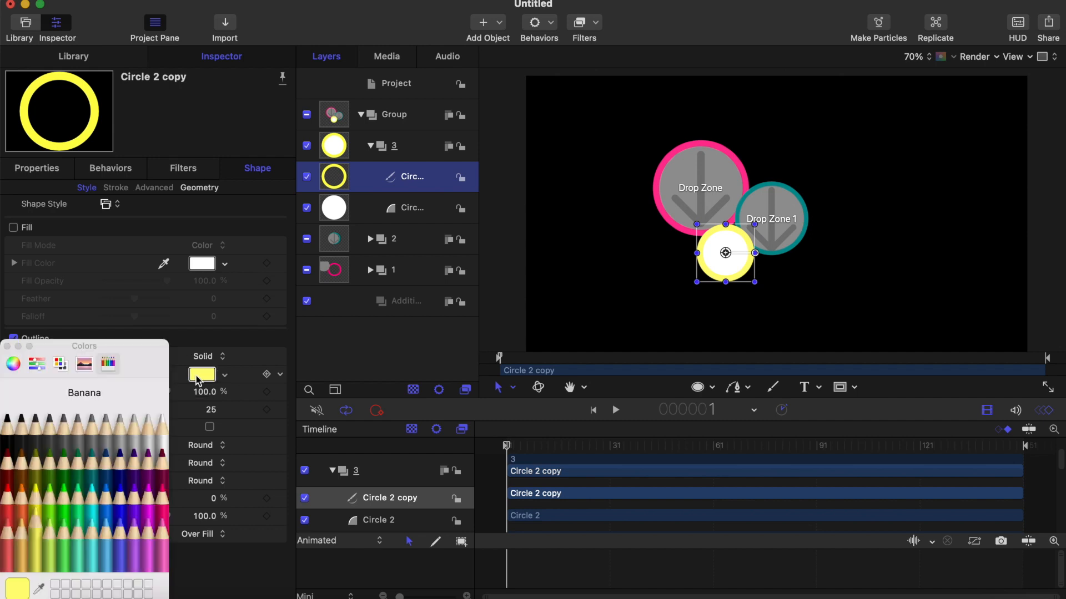
left_click(118, 484)
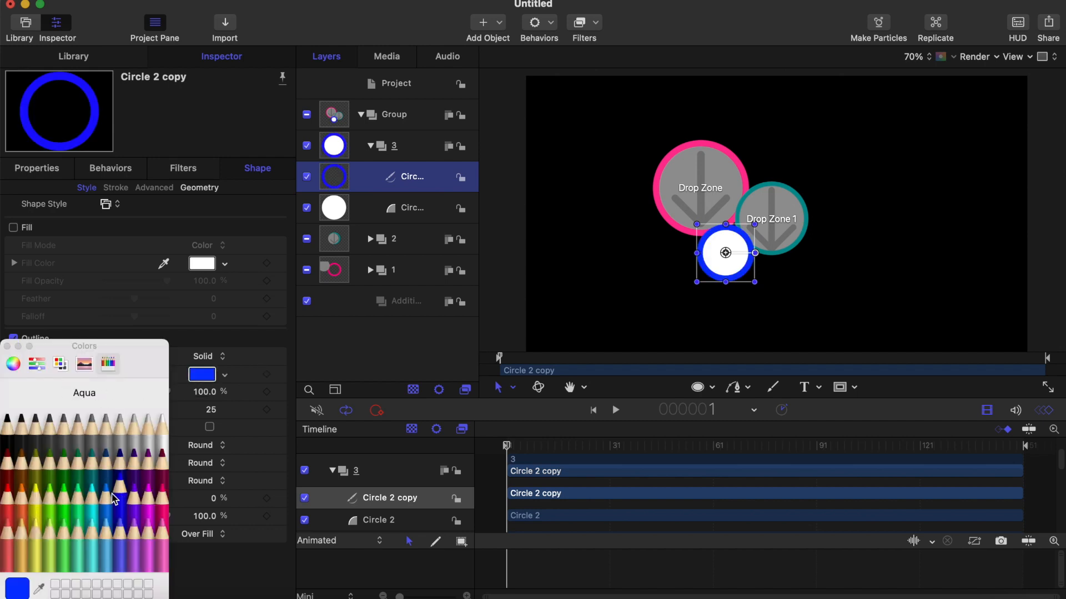
left_click(102, 474)
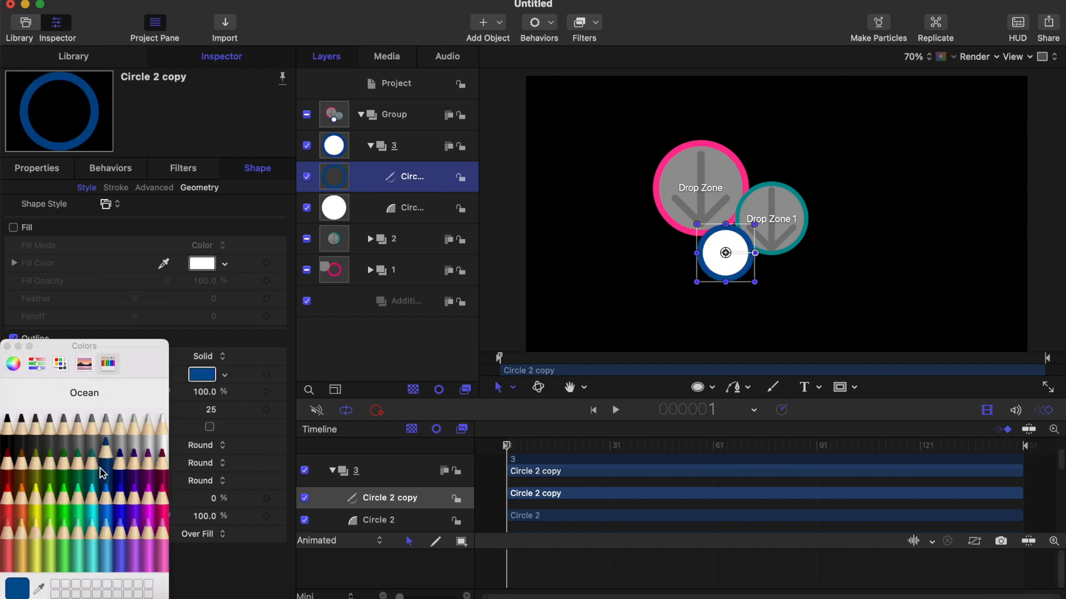
left_click(118, 456)
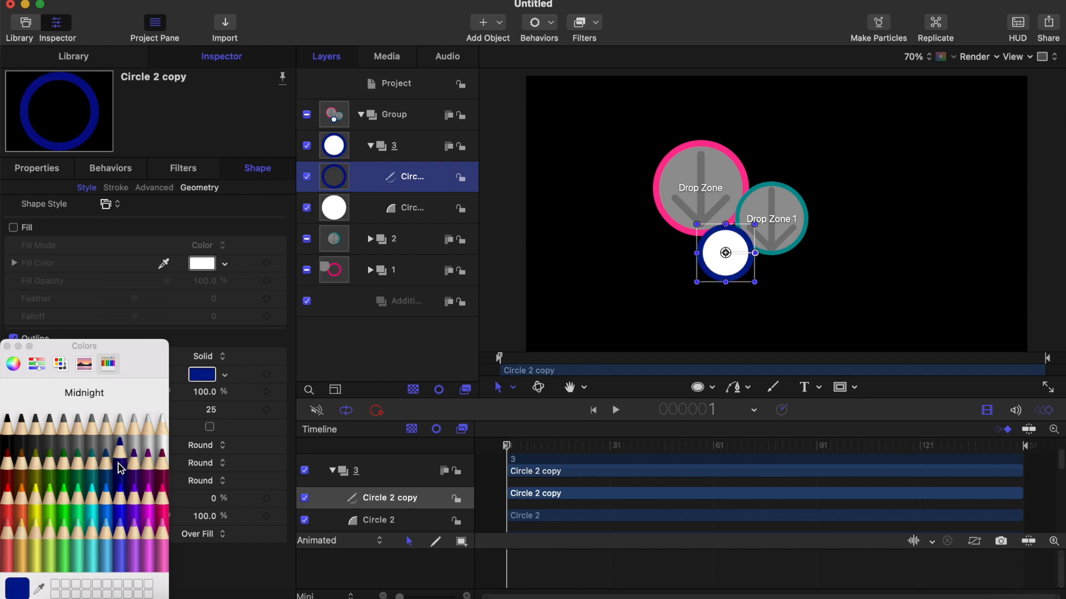
left_click(77, 461)
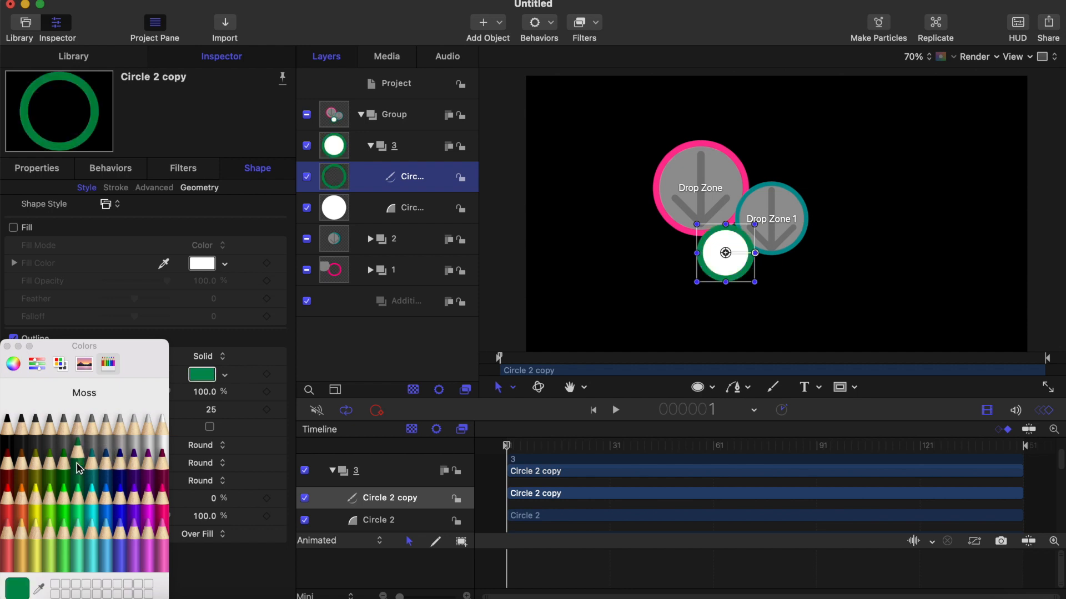
left_click(7, 346)
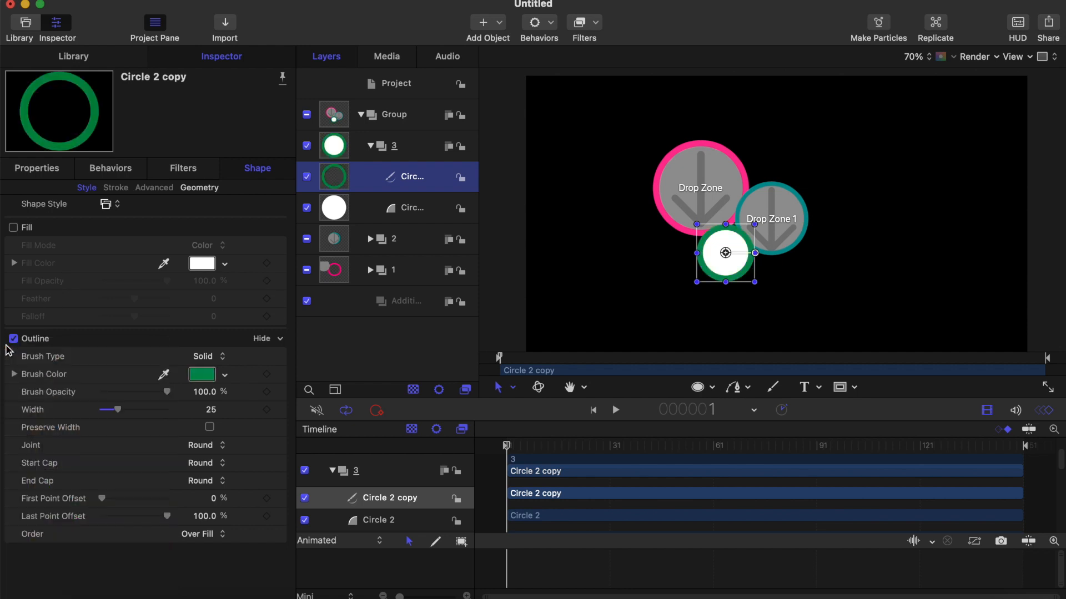
left_click_drag(114, 411, 112, 411)
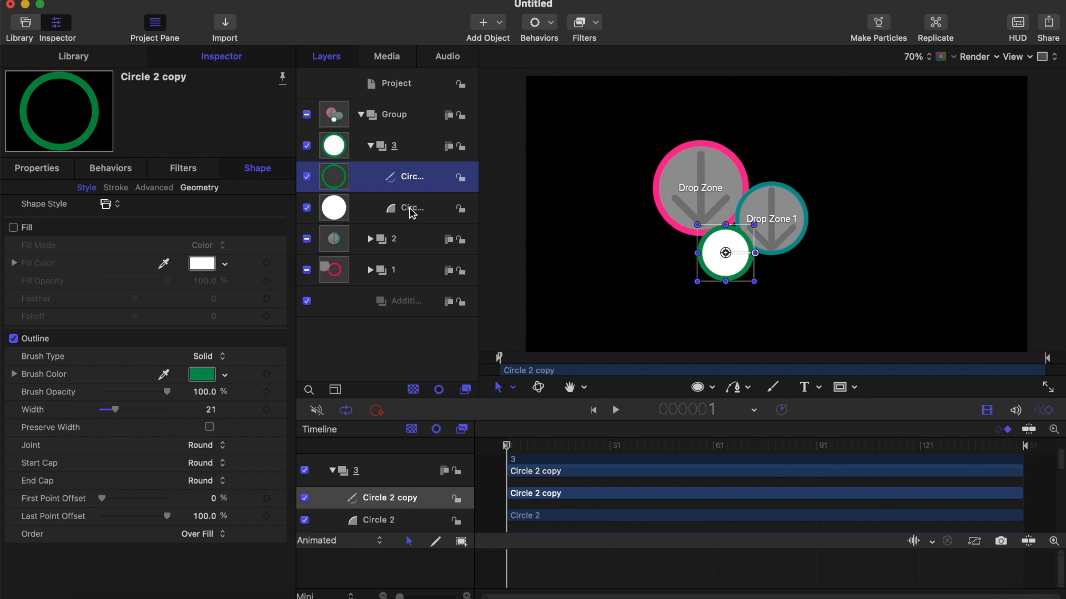
- Add a drop zone to group 3, placed above the two circles
left_click(407, 152)
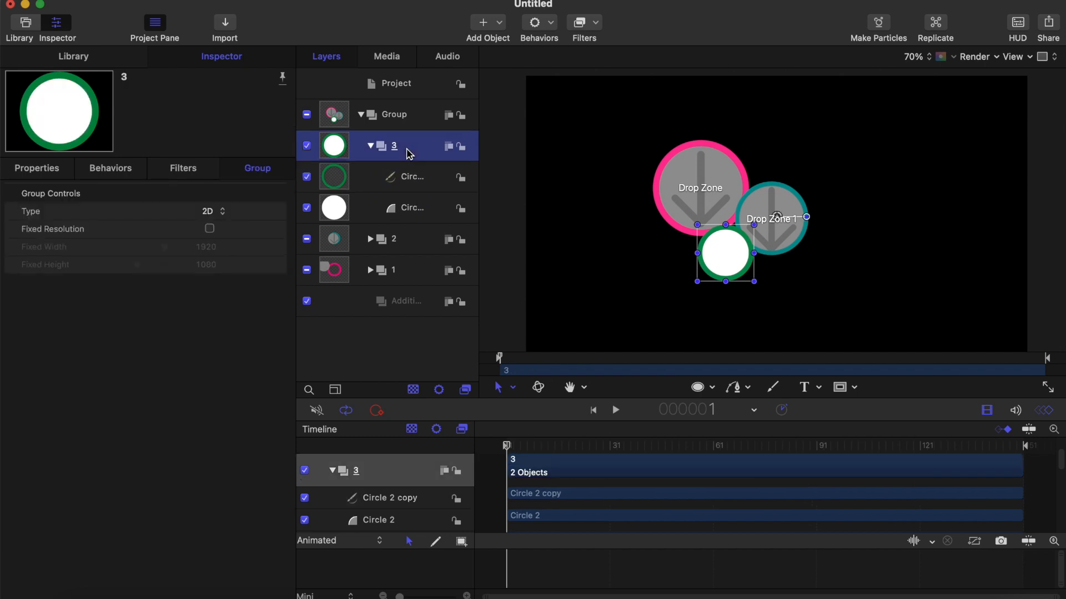
left_click(501, 26)
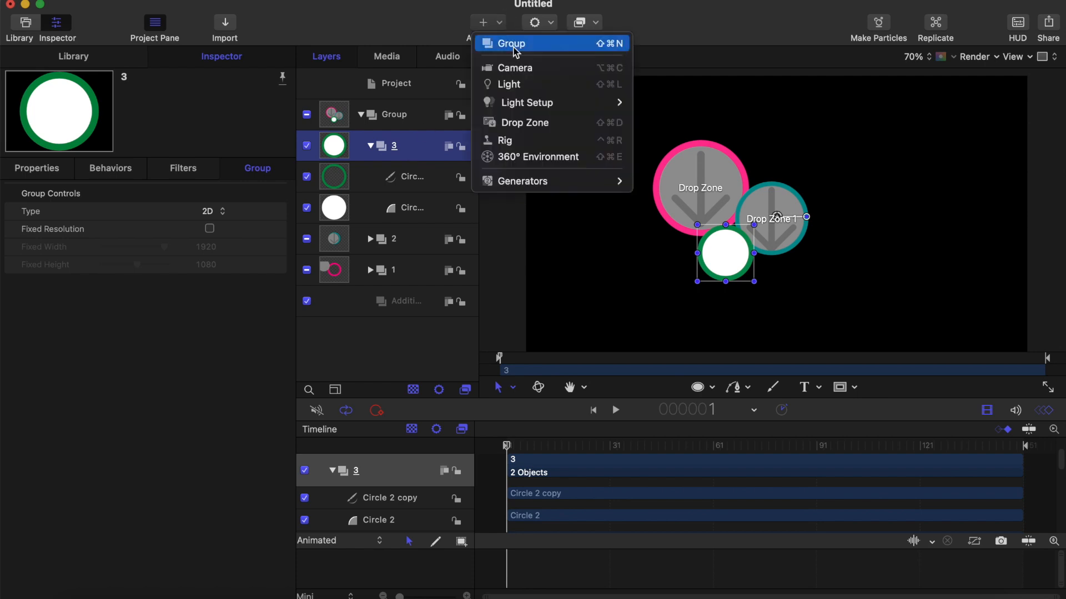
left_click(528, 124)
left_click_drag(422, 146, 406, 177)
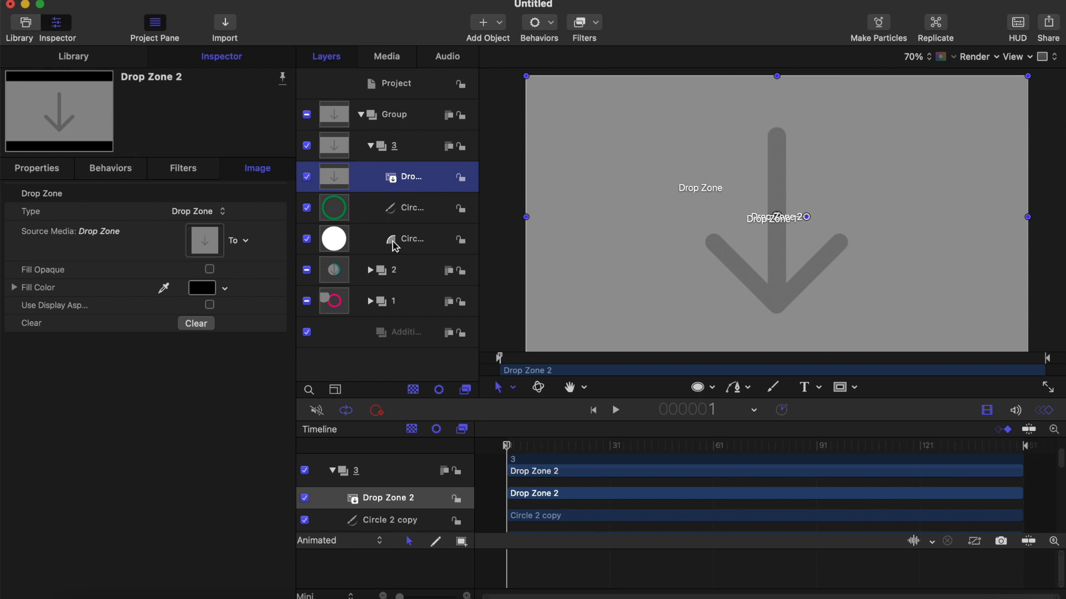
- Add an image mask to the drop zone in group 3, using the filled Circle 2 as the mask source
right_click(417, 183)
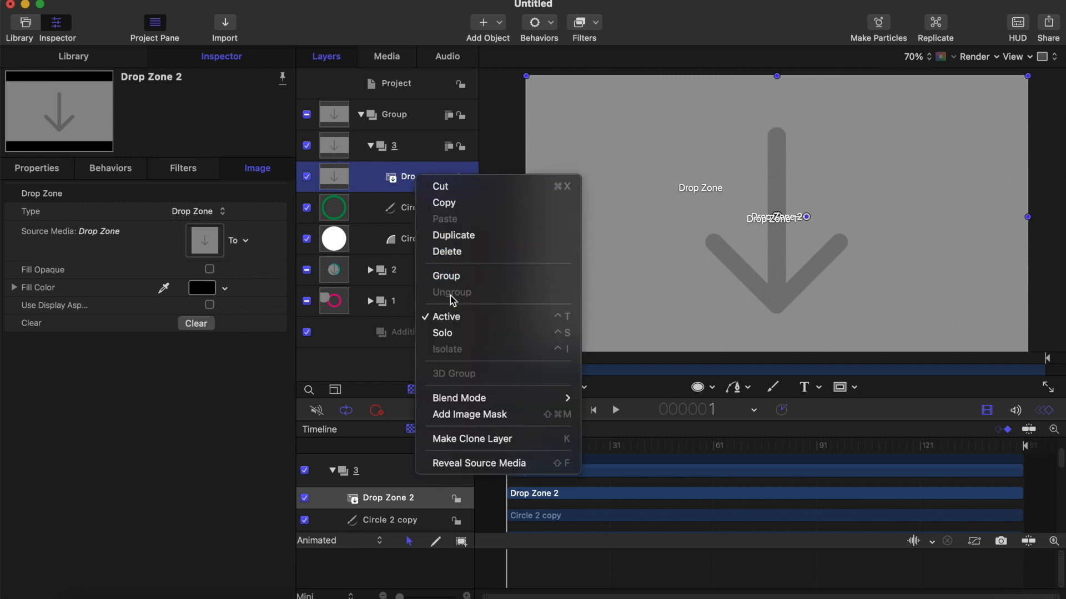
left_click(453, 415)
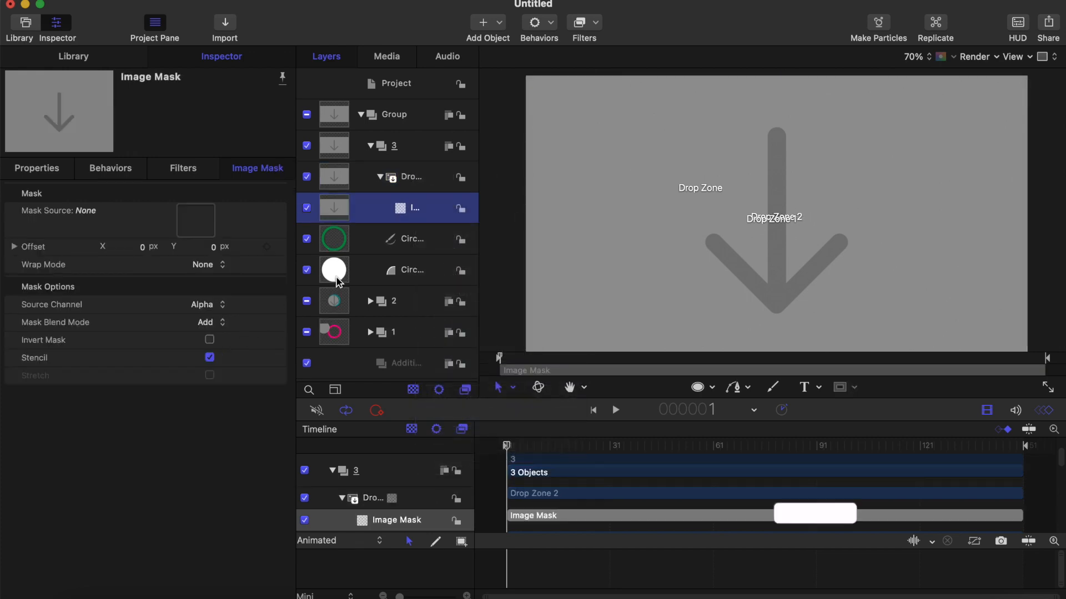
left_click_drag(392, 273, 192, 226)
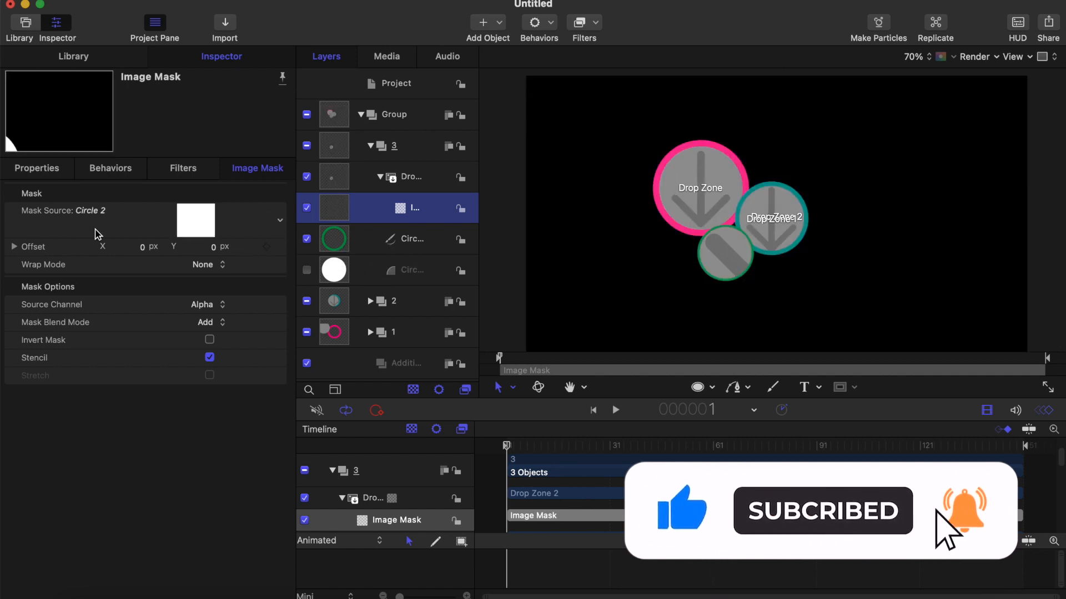
- Scale the masked drop zone in group 3 to 34% and position it at X -196.9, Y -109.3 px
left_click(37, 169)
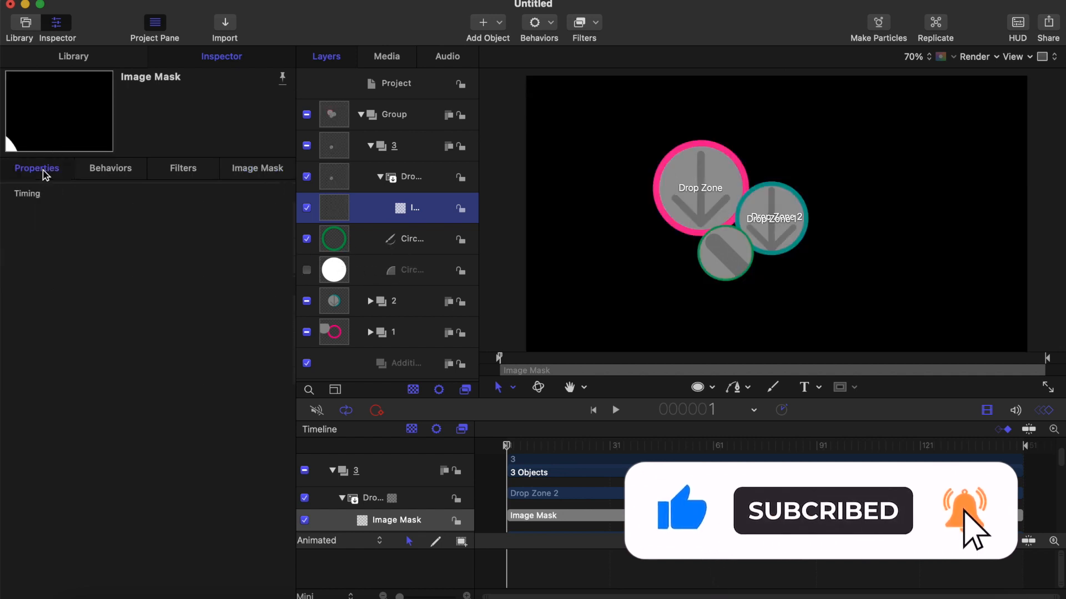
left_click(239, 183)
left_click(412, 177)
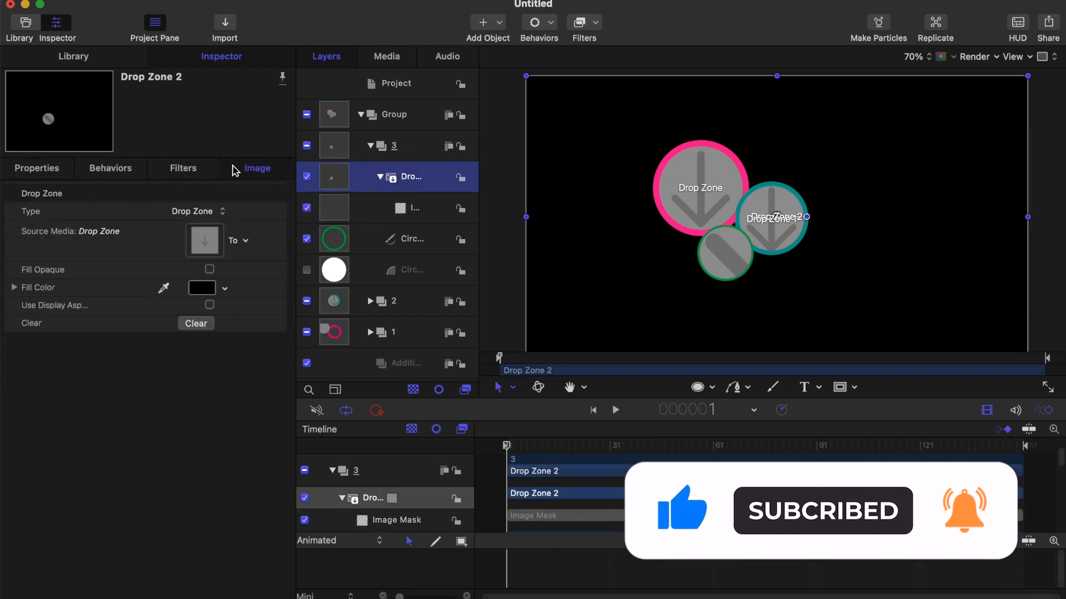
left_click(48, 169)
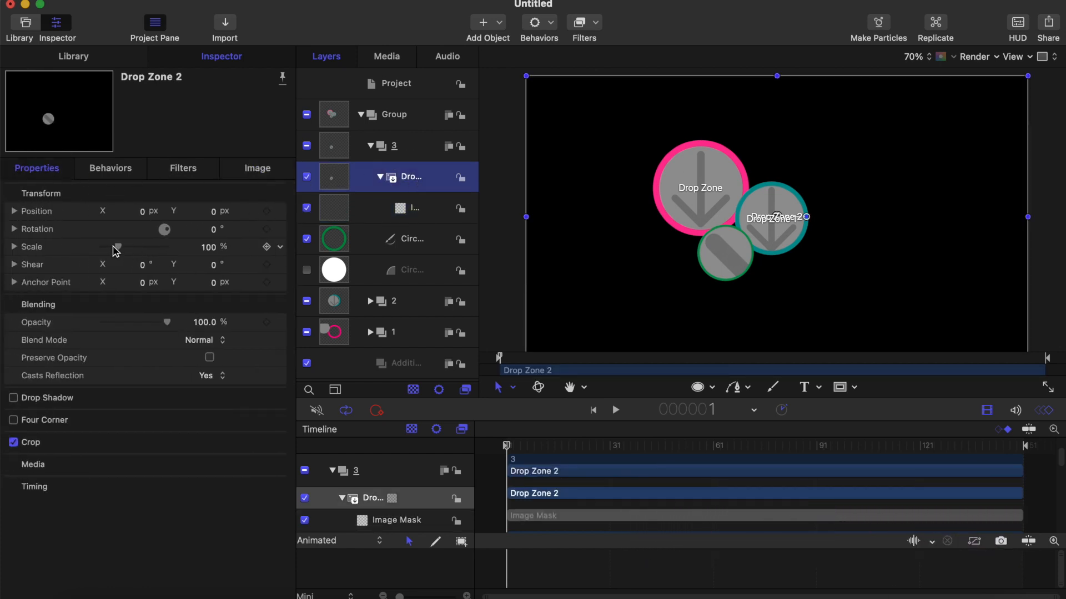
left_click_drag(118, 248, 109, 252)
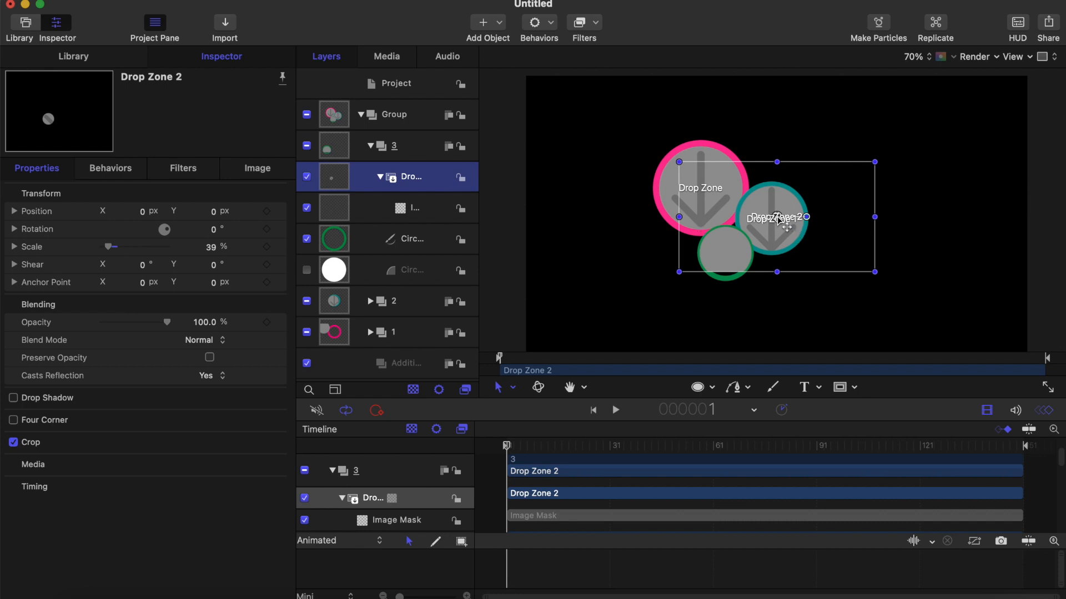
left_click_drag(780, 219, 725, 246)
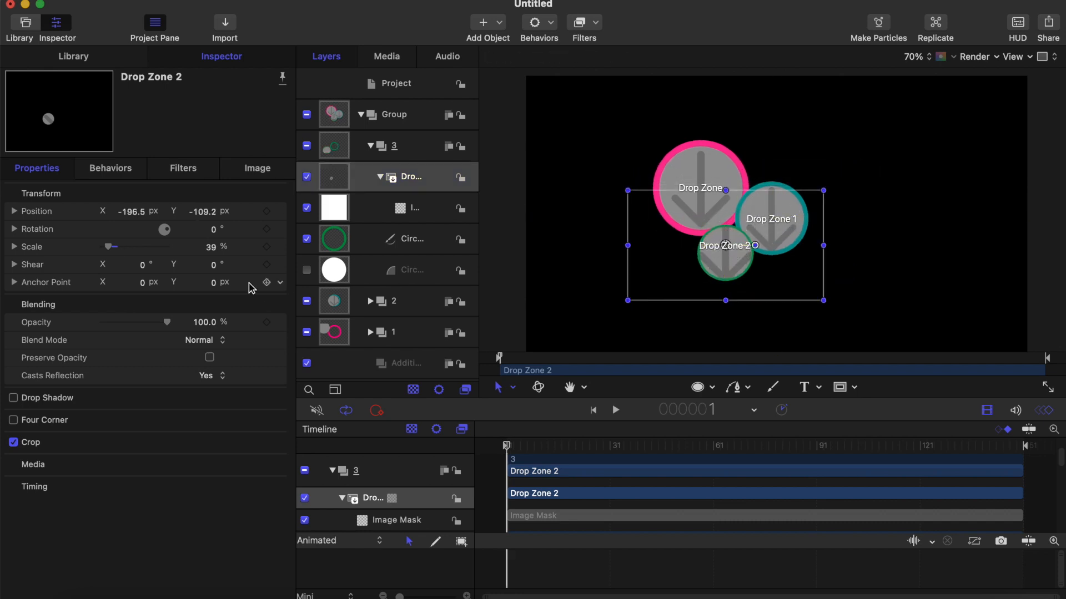
left_click_drag(109, 251, 108, 252)
left_click_drag(726, 253, 725, 245)
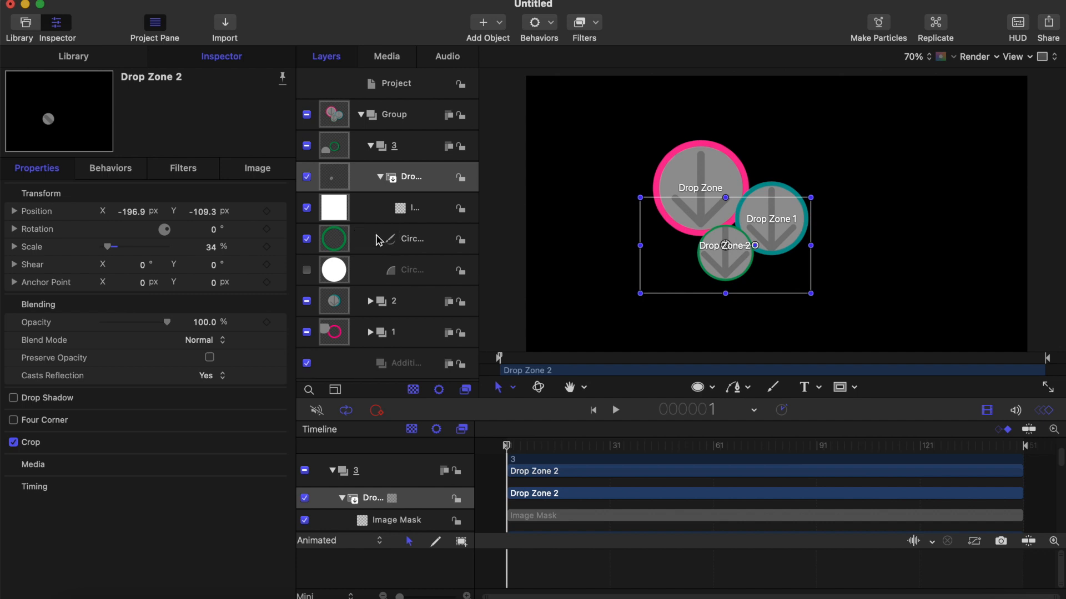
- Increase the width of the green outline around the drop zone in group 3
left_click(391, 243)
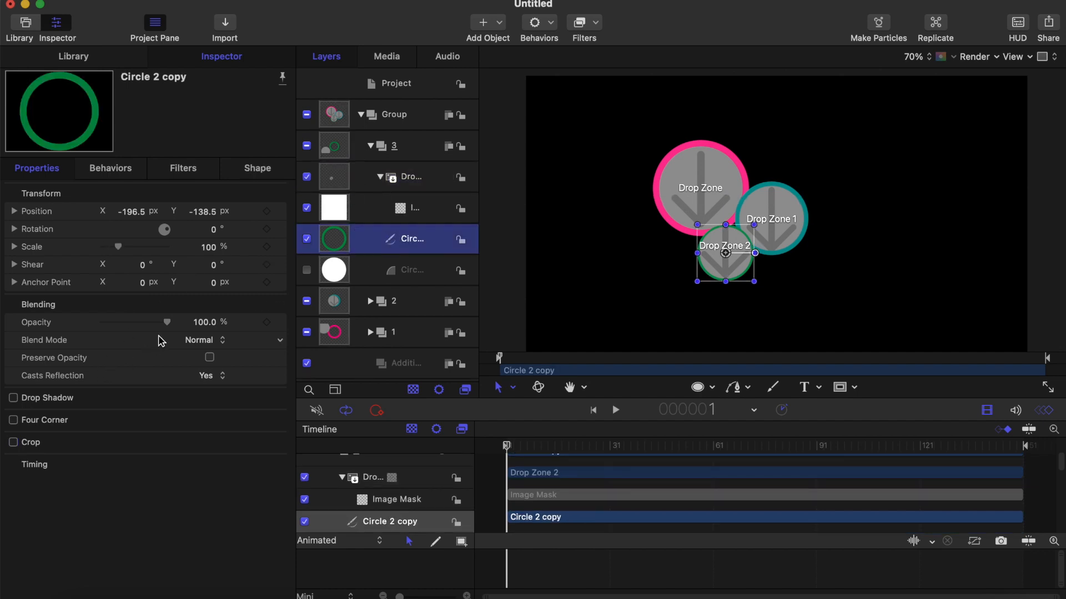
left_click(245, 170)
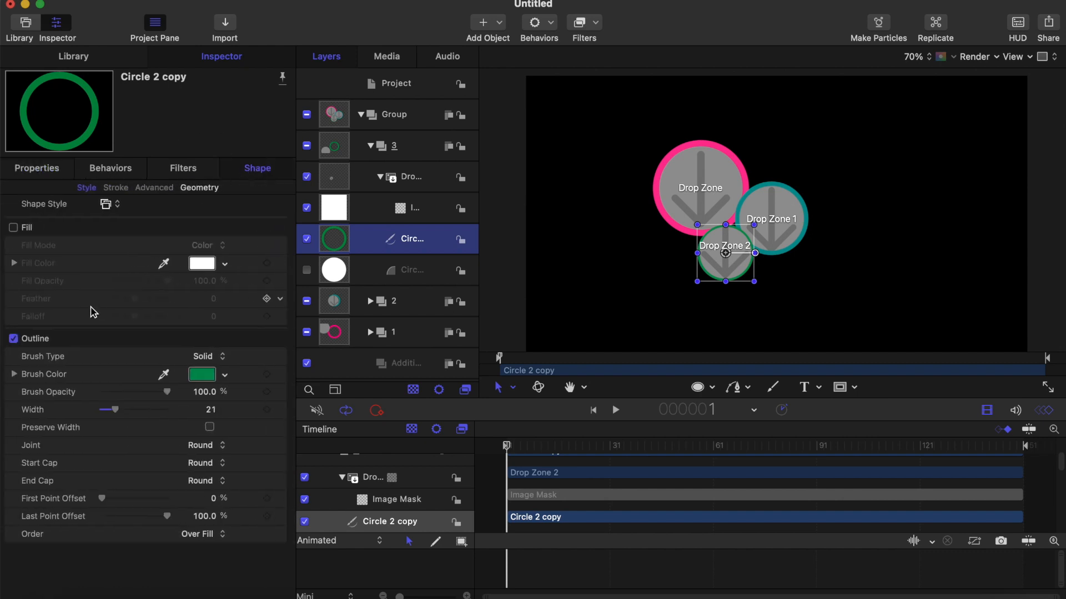
left_click_drag(117, 411, 134, 417)
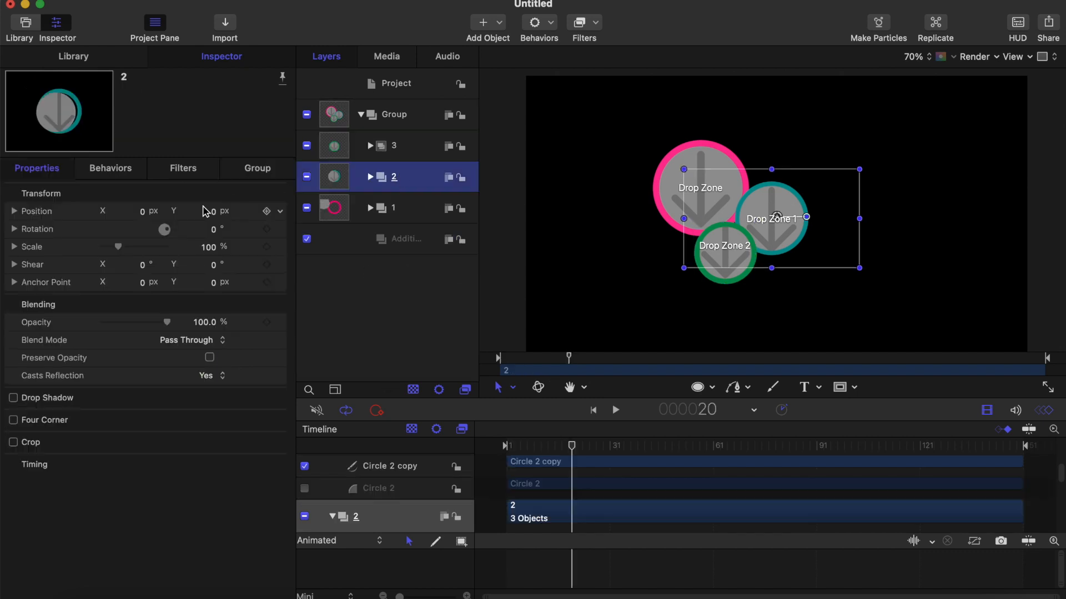
- Keyframe group 2's position and opacity at frame 20, and at frame 1 set X 114, Y 71 px and 0% opacity
left_click(267, 212)
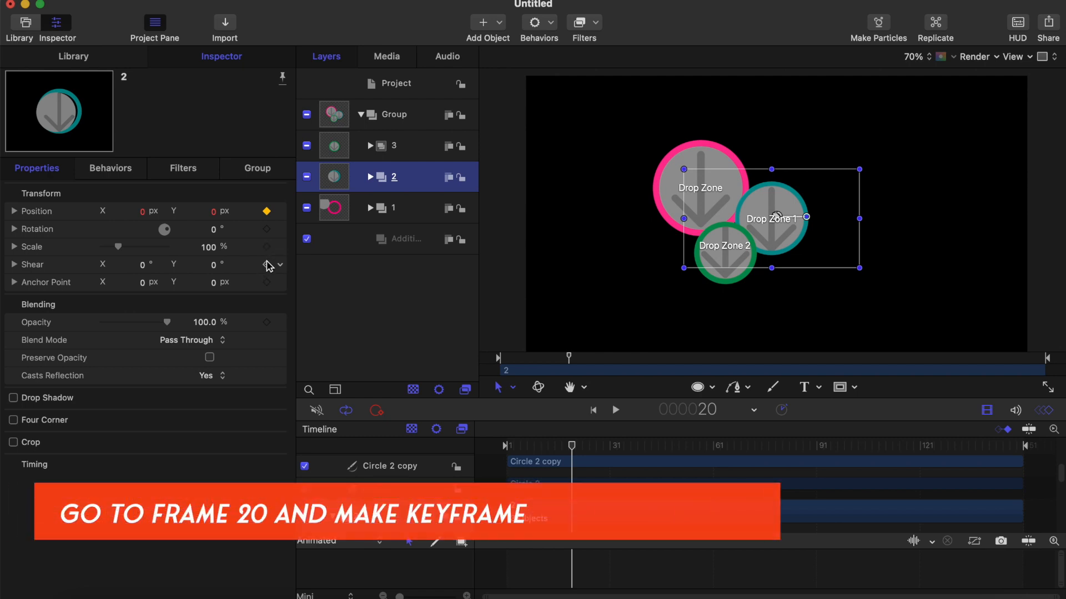
left_click(267, 323)
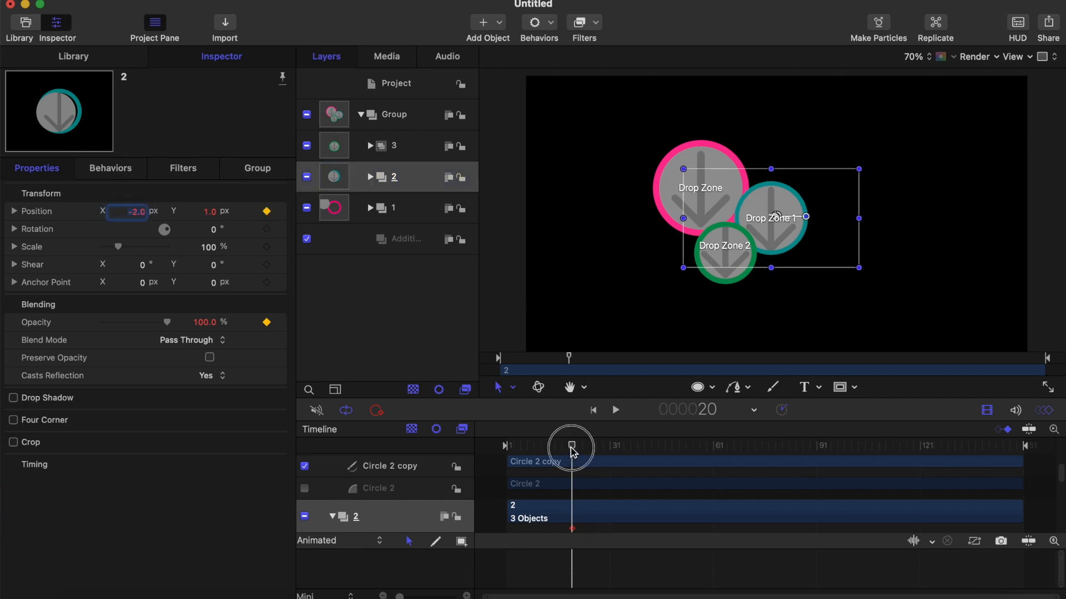
left_click_drag(571, 448, 506, 447)
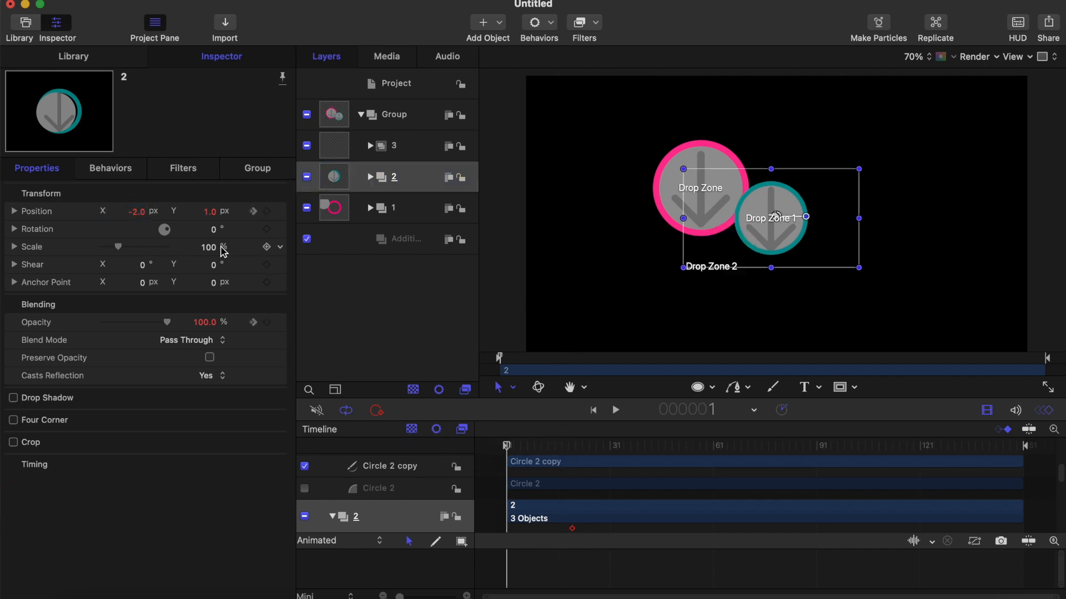
left_click_drag(143, 216, 210, 211)
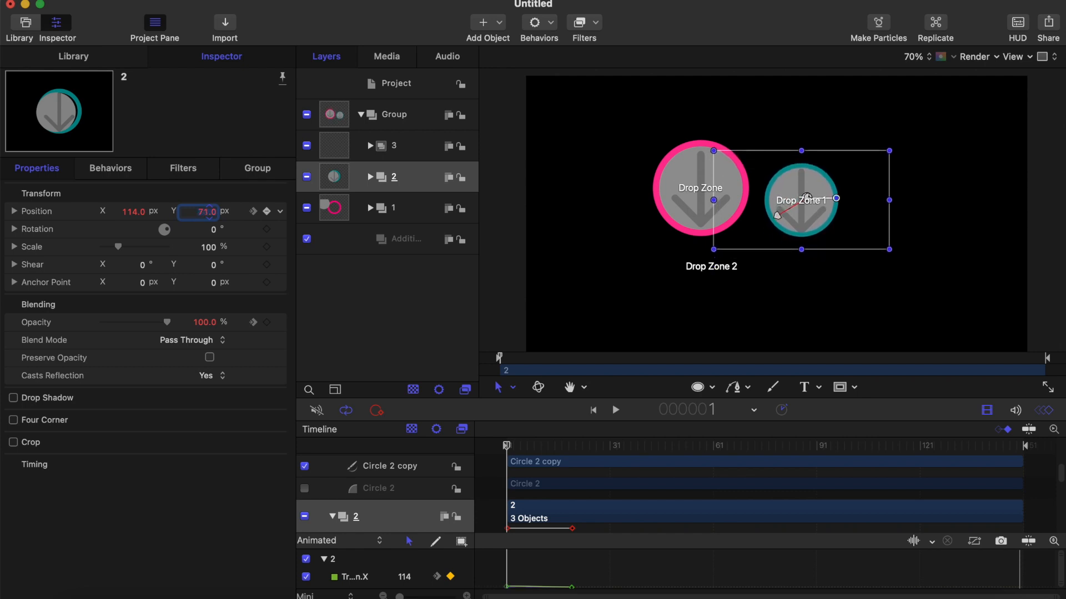
left_click_drag(172, 326, 101, 323)
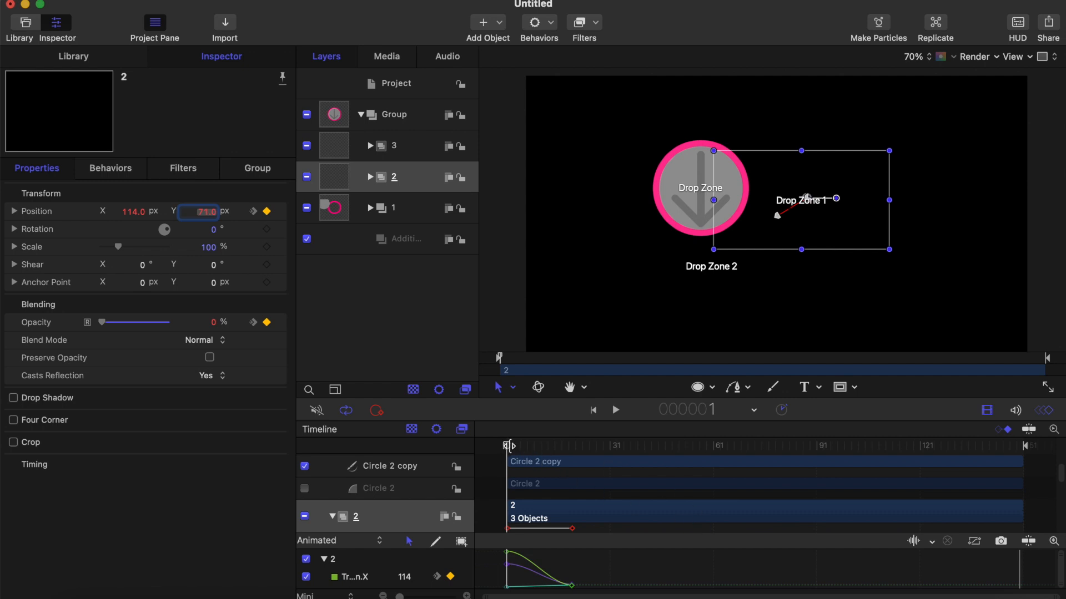
- Play back the opening frames from frame 1 to check how groups 2 and 3 move and fade in
key("space")
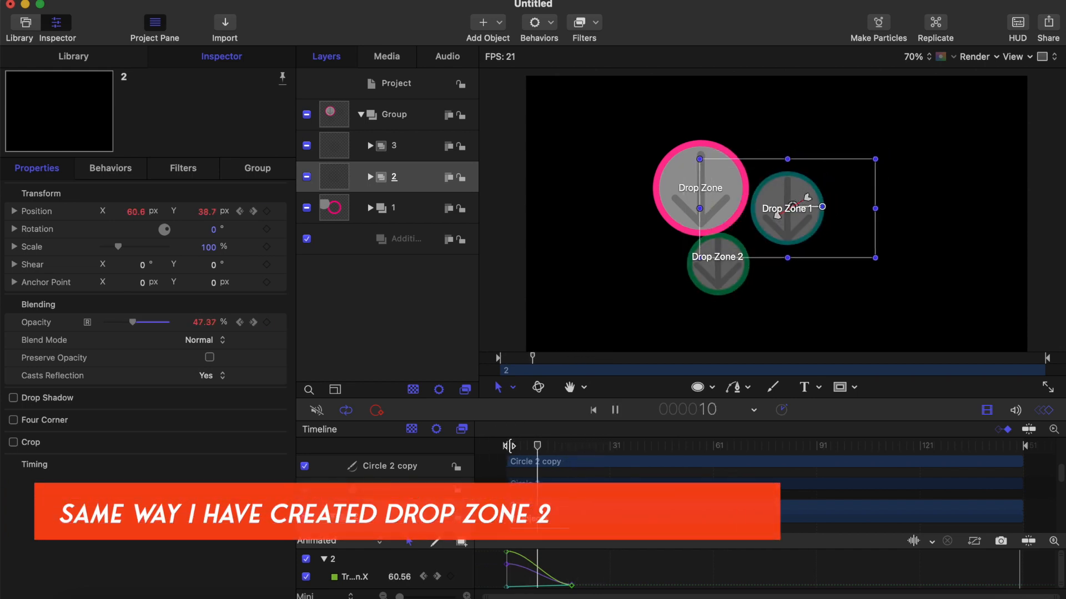
key("space")
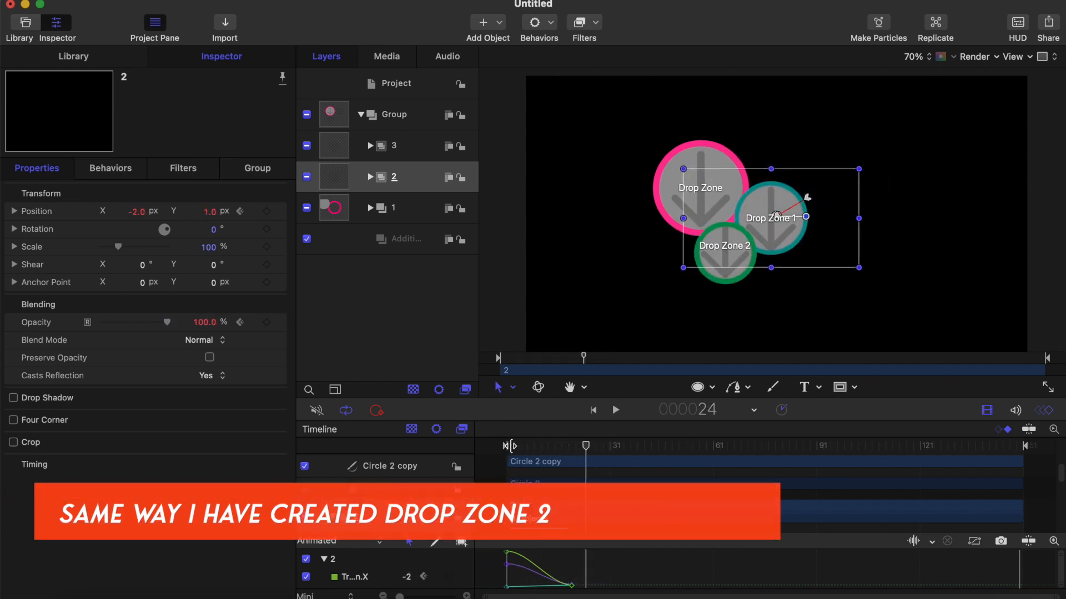
left_click(589, 445)
left_click_drag(589, 446, 419, 448)
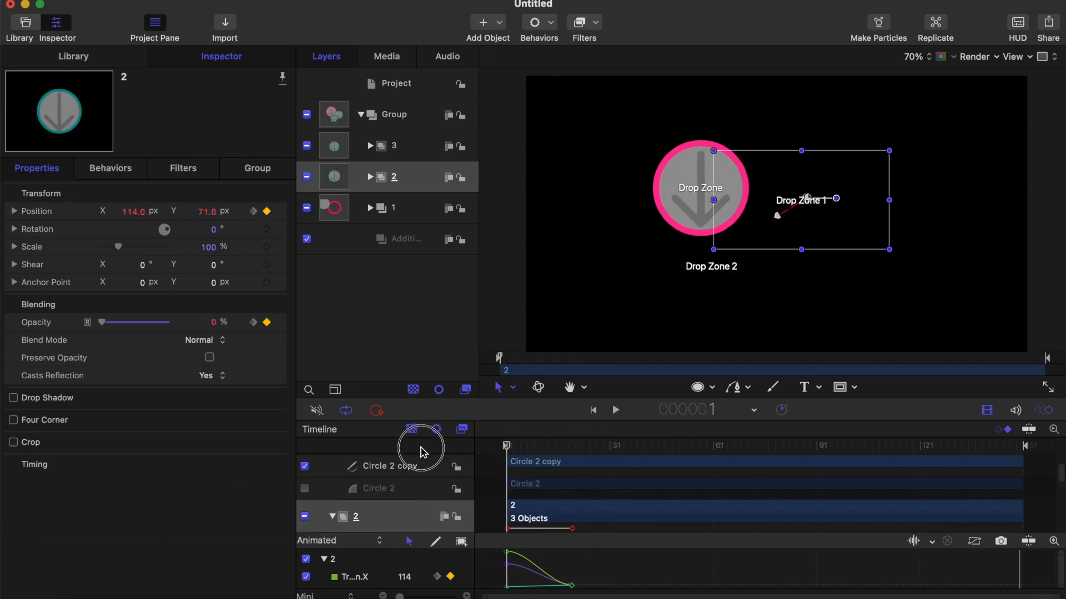
key("space")
key("space")
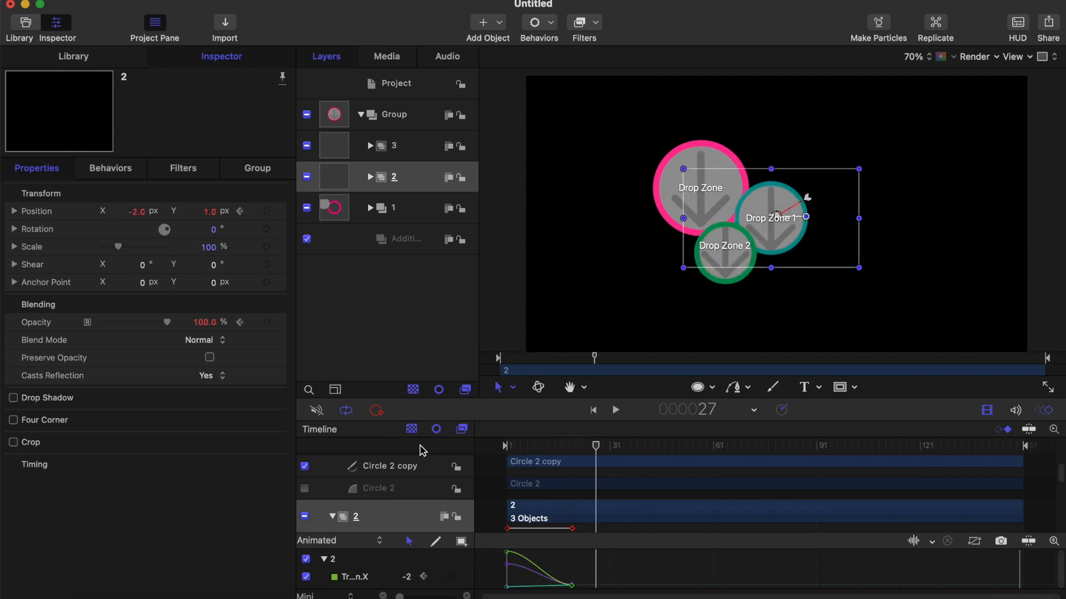
- Keyframe group 1's position and opacity at frame 20, and at frame 1 set X -165, Y 89 px and 0% opacity
left_click_drag(598, 446, 574, 446)
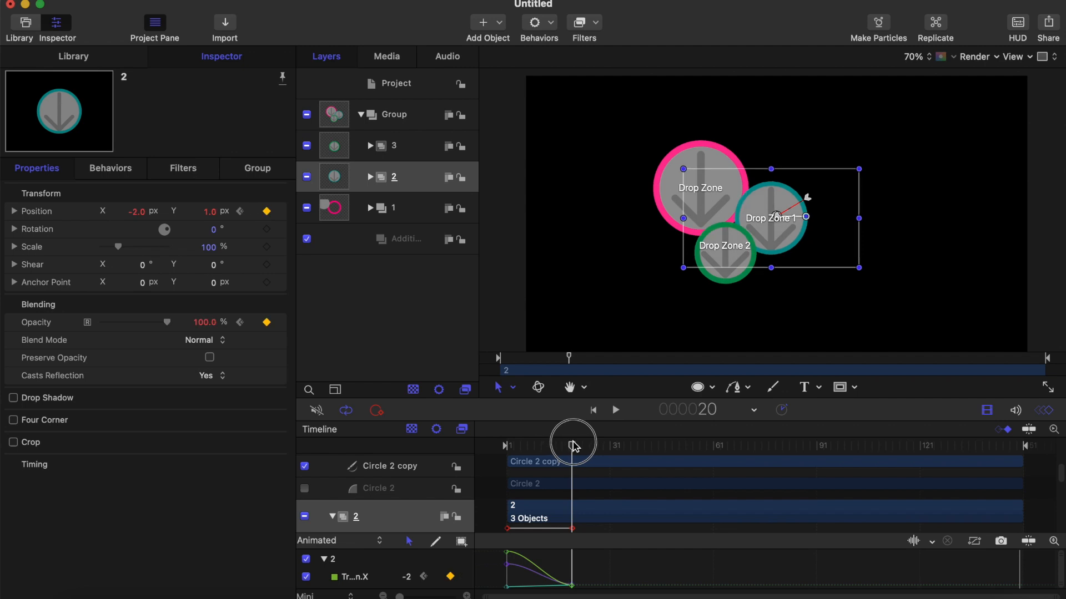
left_click(408, 210)
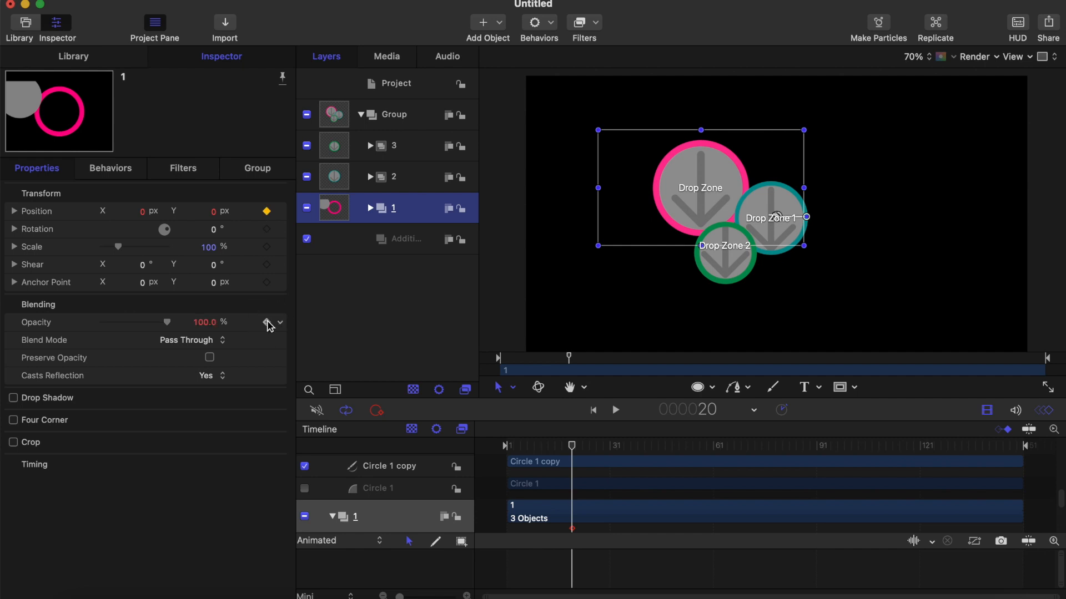
left_click_drag(572, 445, 405, 458)
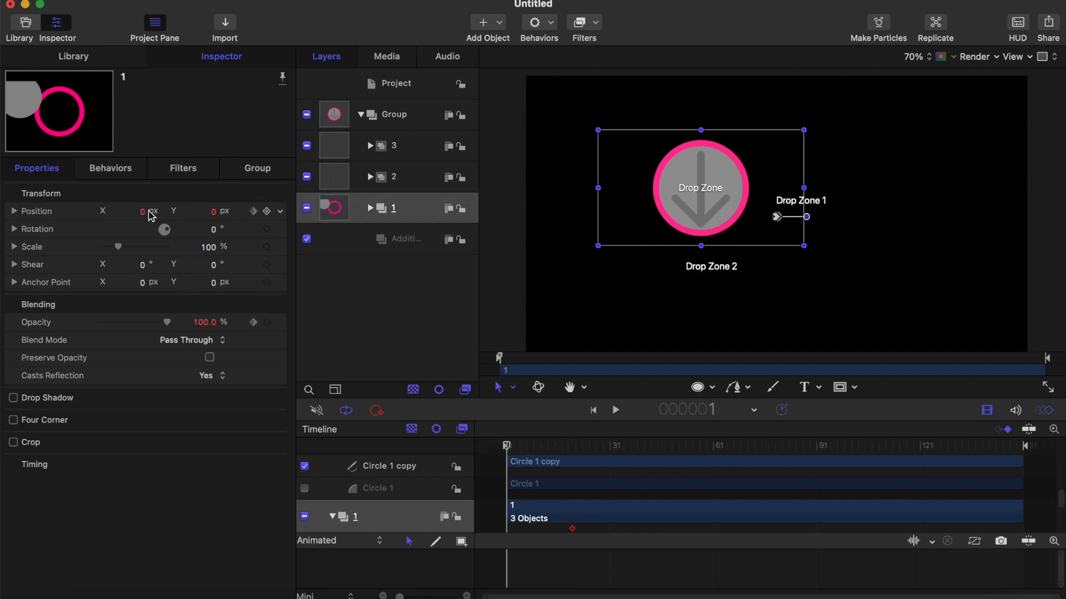
left_click_drag(143, 216, 51, 216)
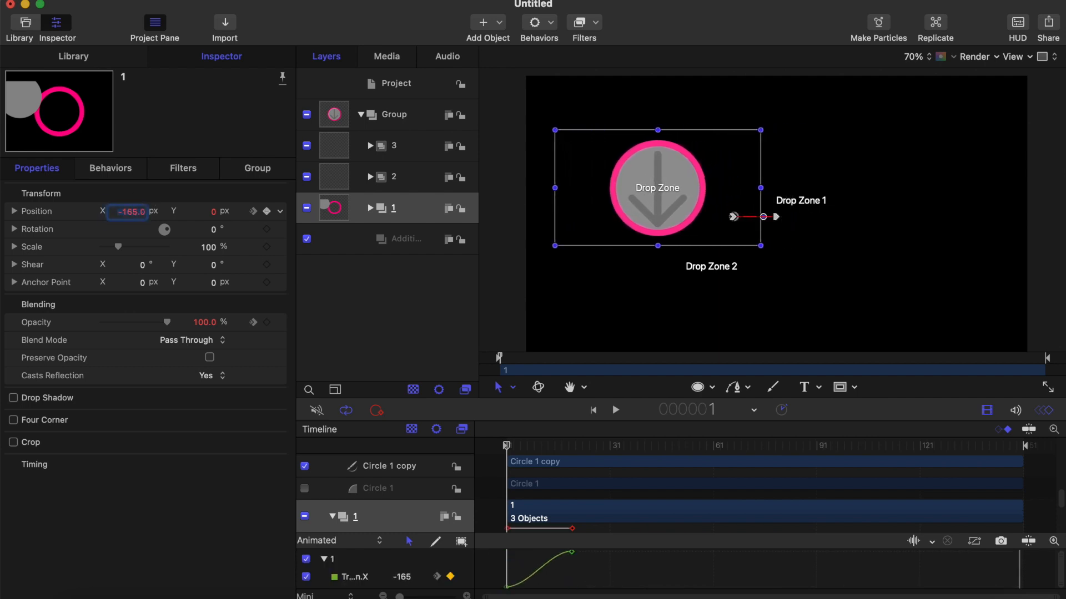
left_click_drag(215, 217, 267, 216)
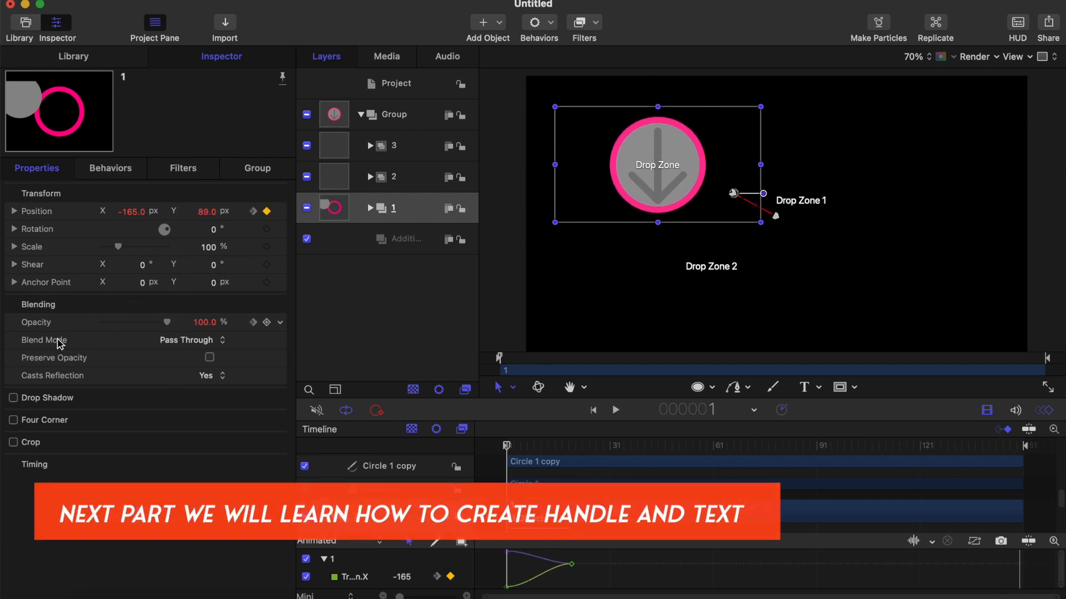
left_click_drag(168, 321, 29, 333)
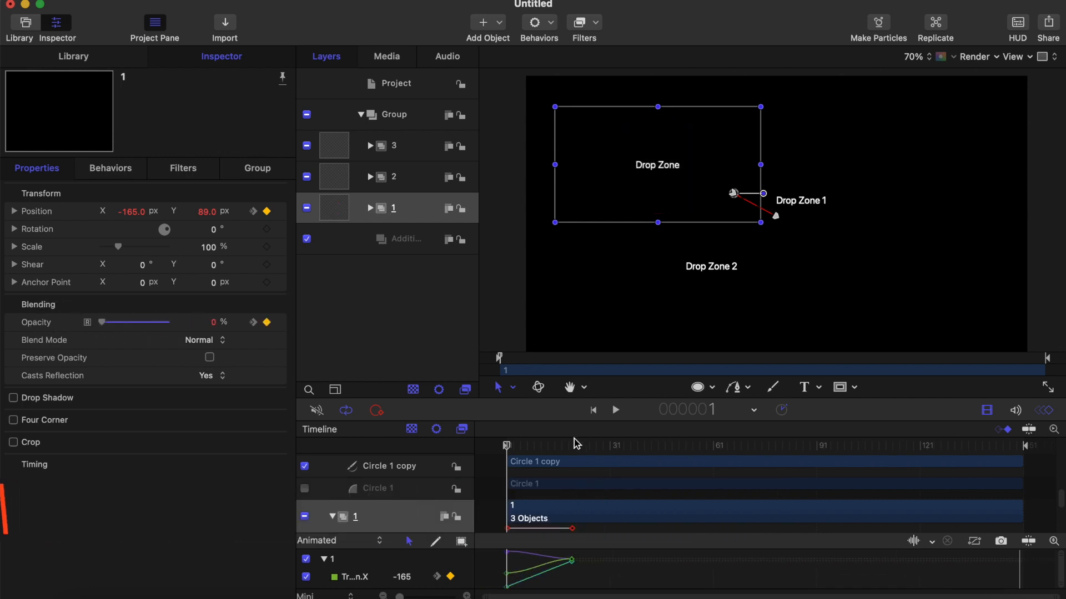
- Play back and scrub the opening animation to check all three drop zone groups moving and fading in together
key("space")
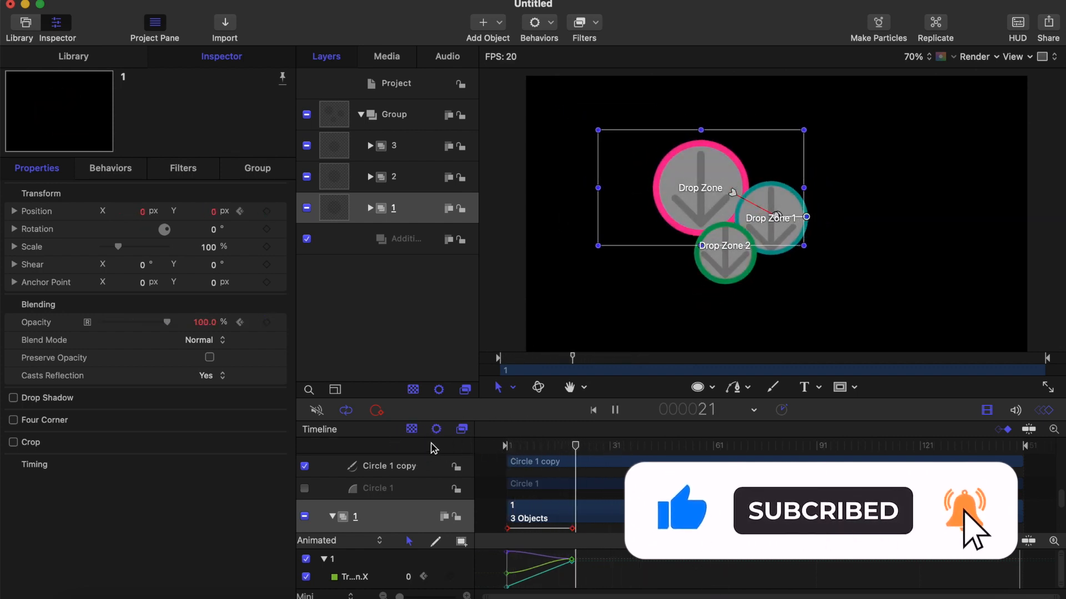
left_click_drag(526, 447, 485, 446)
key("space")
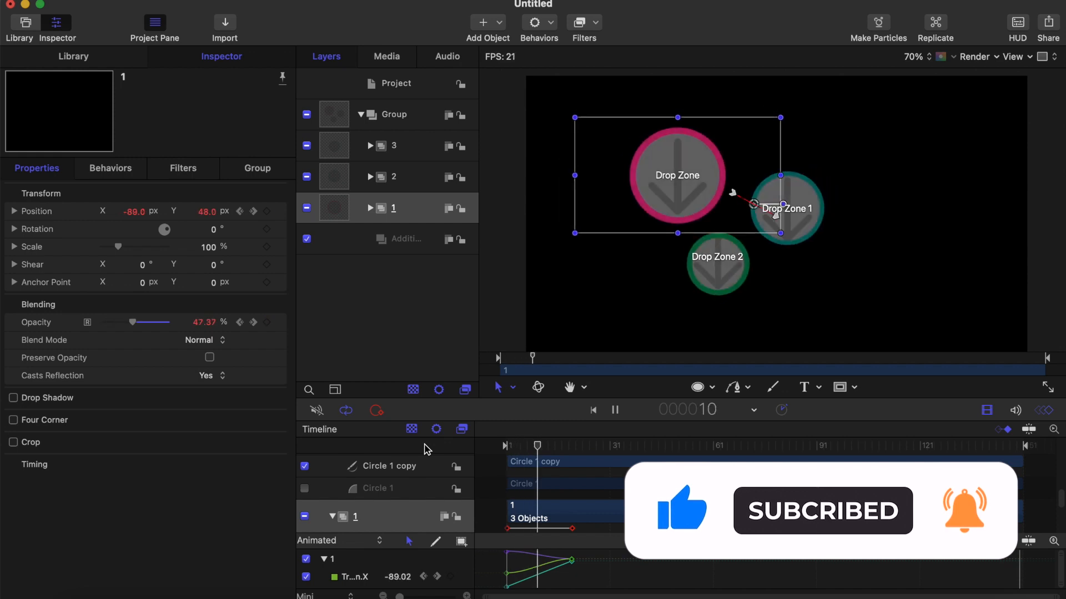
left_click(618, 444)
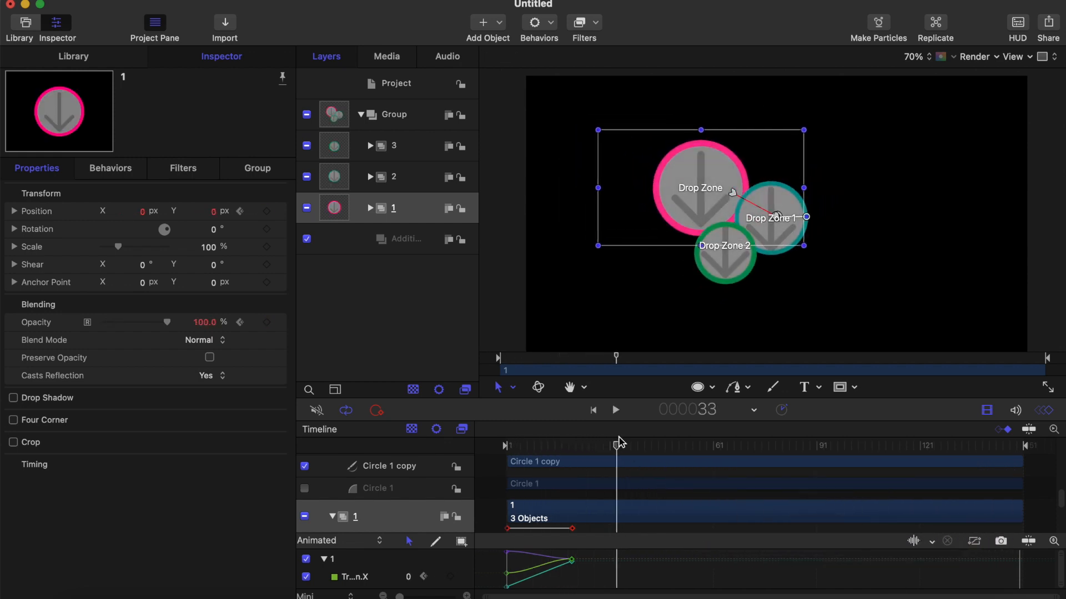
left_click_drag(618, 446, 570, 447)
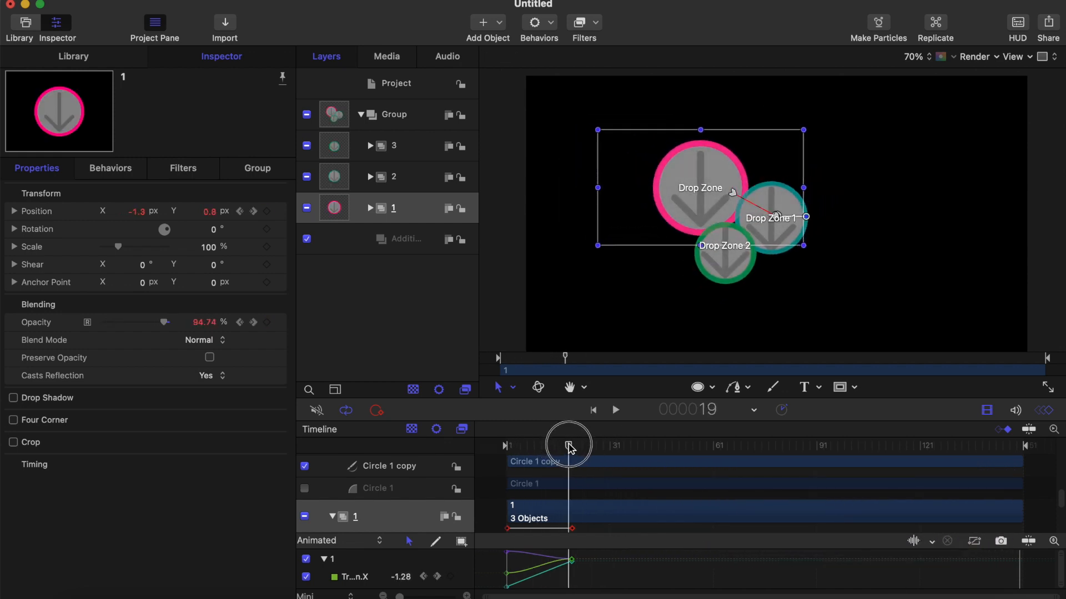